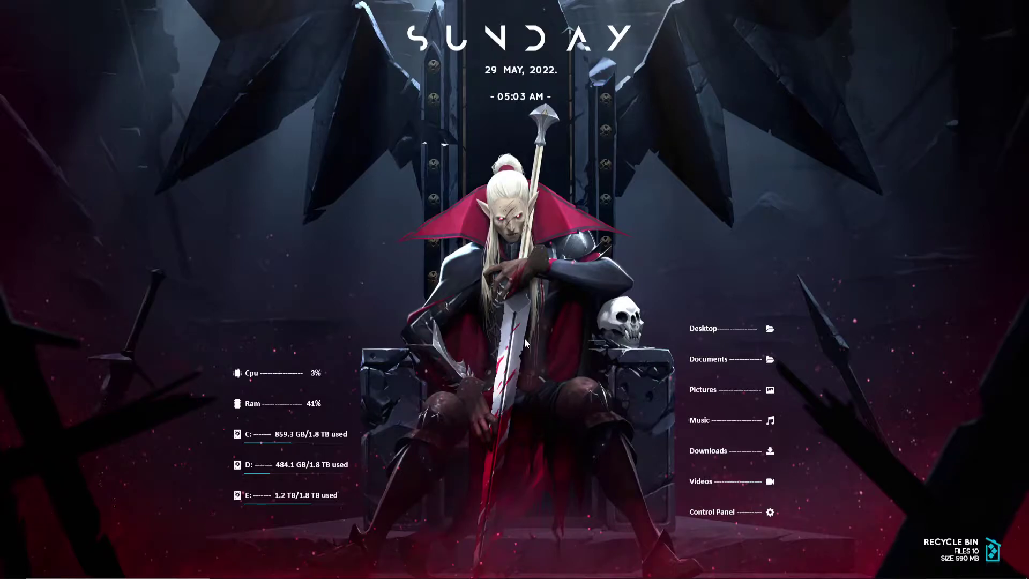
- Bring up the plugins folder and open Azumatt-AzuAntiCheat to look over its two files
mouse_move(375, 570)
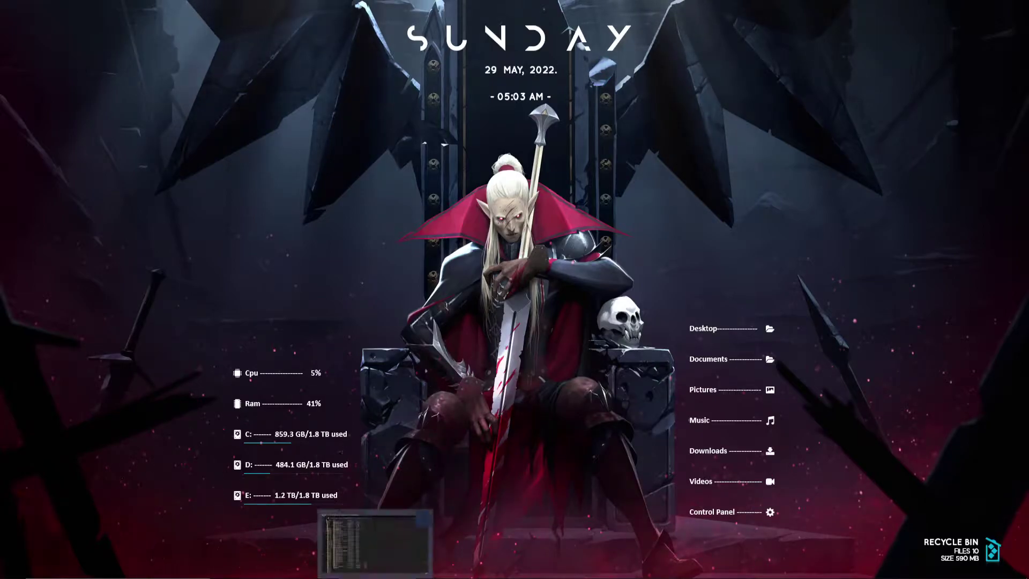
click(375, 515)
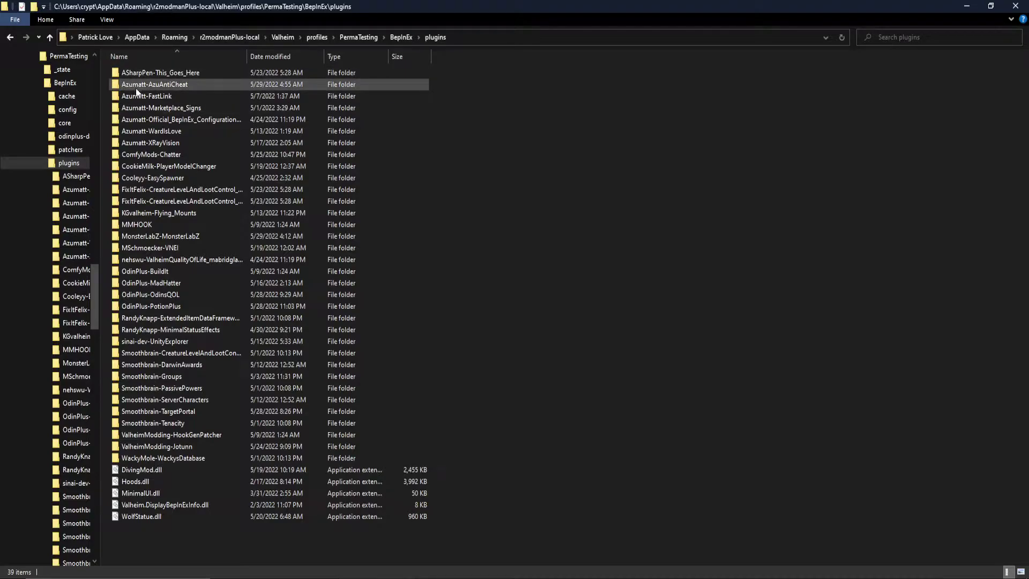
double_click(194, 85)
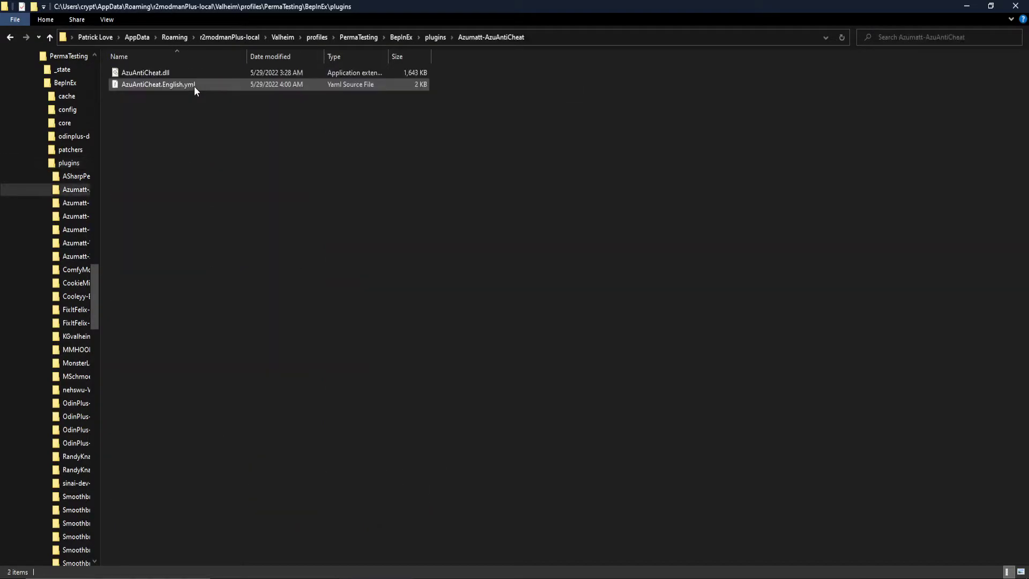
drag(202, 139, 109, 65)
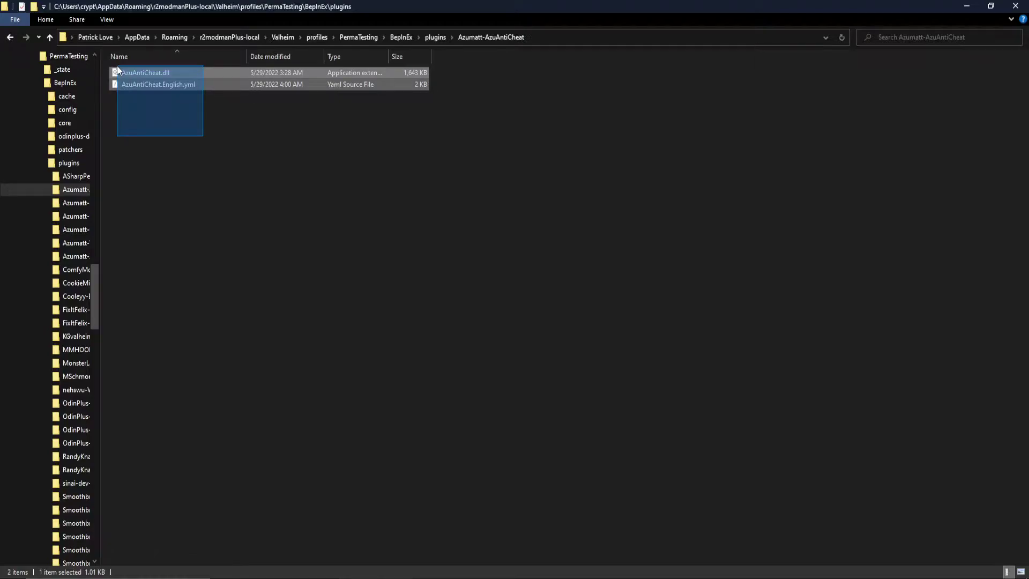
click(277, 200)
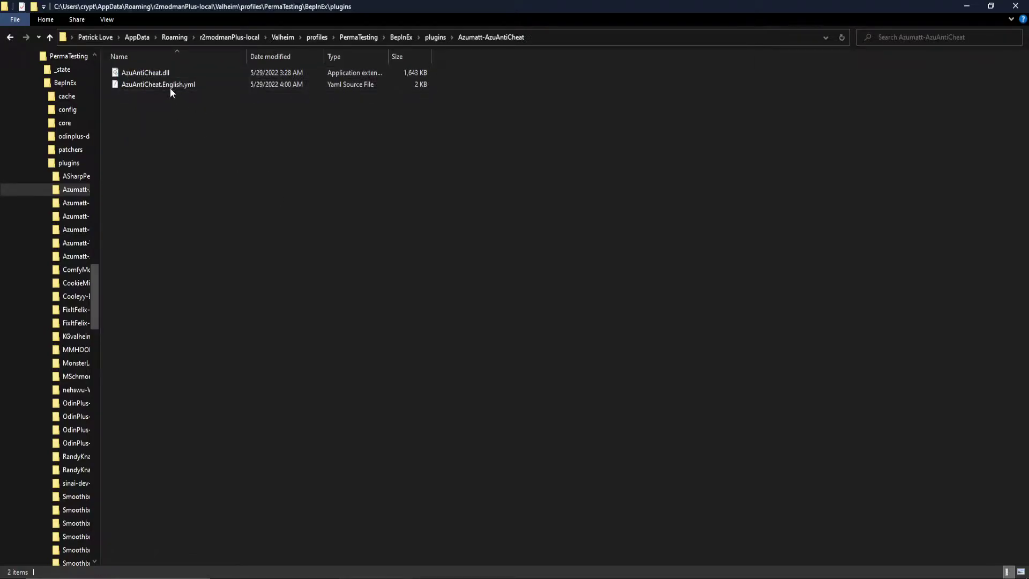
- Select AzuAntiCheat.English.yml, go up to plugins, and reopen the Azumatt-AzuAntiCheat folder
click(150, 73)
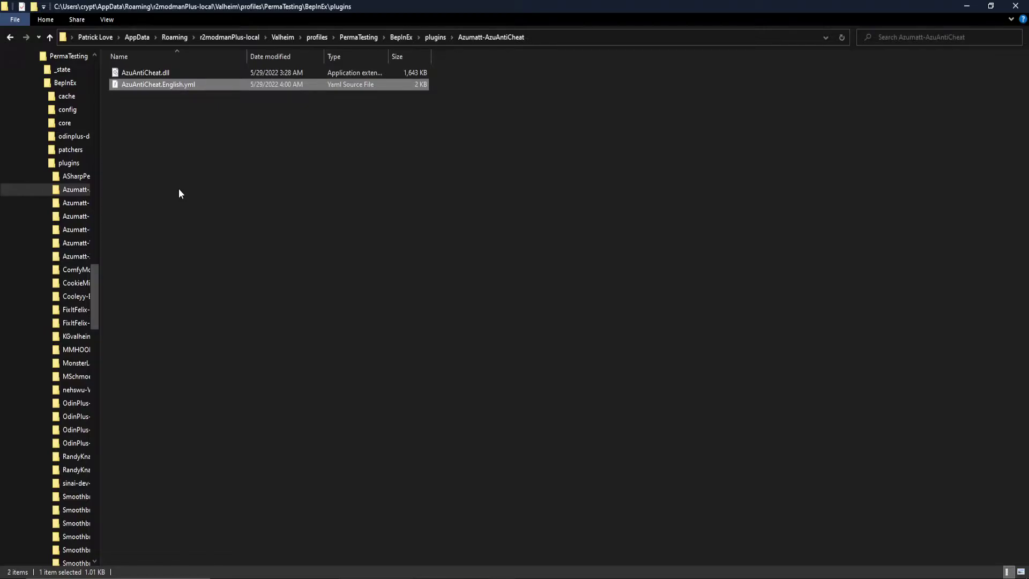
click(433, 37)
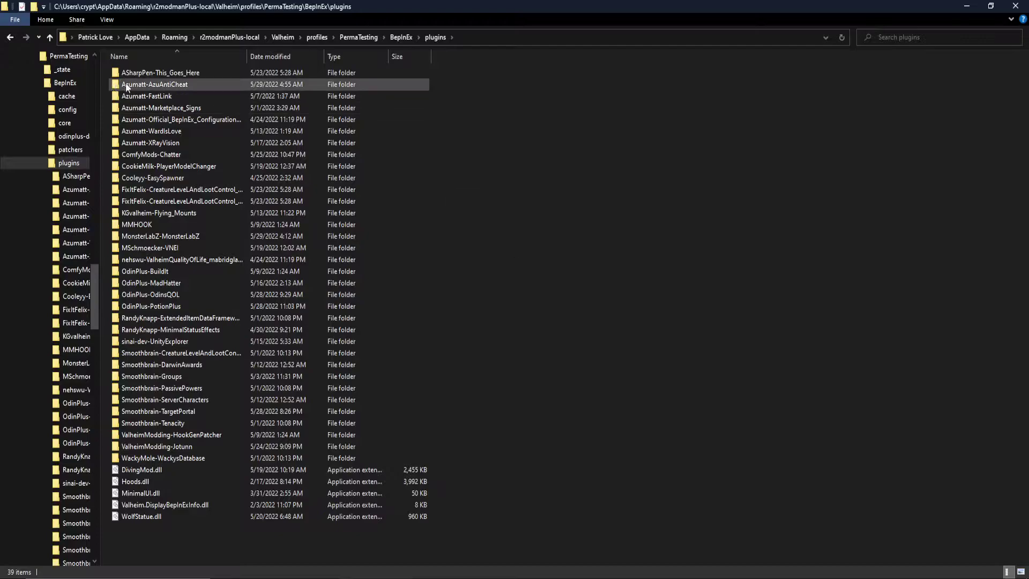
click(183, 84)
double_click(183, 84)
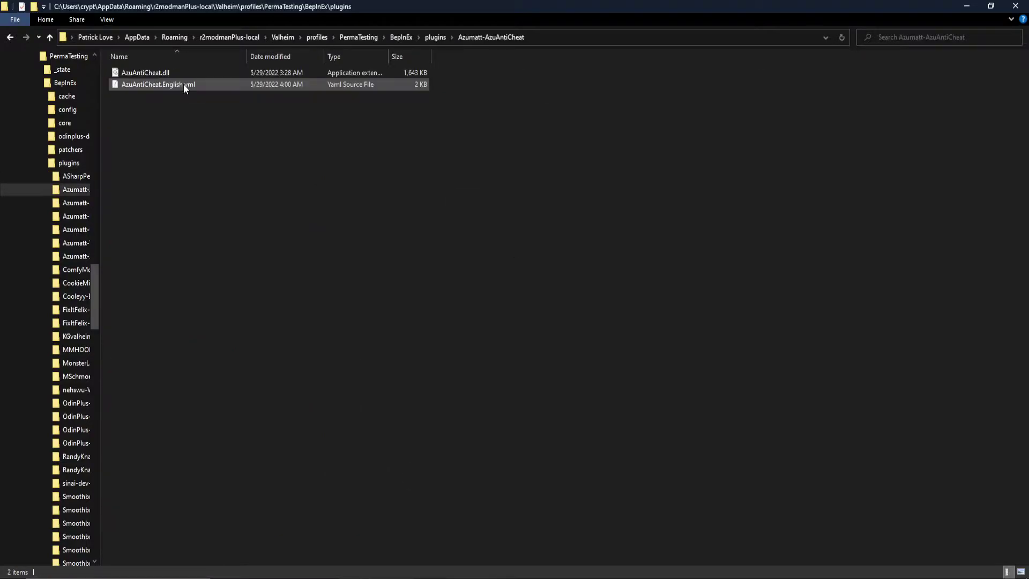
- View AzuAntiCheat.English.yml in Notepad++, highlighting the Cheat Engine message, then close it unchanged
right_click(183, 84)
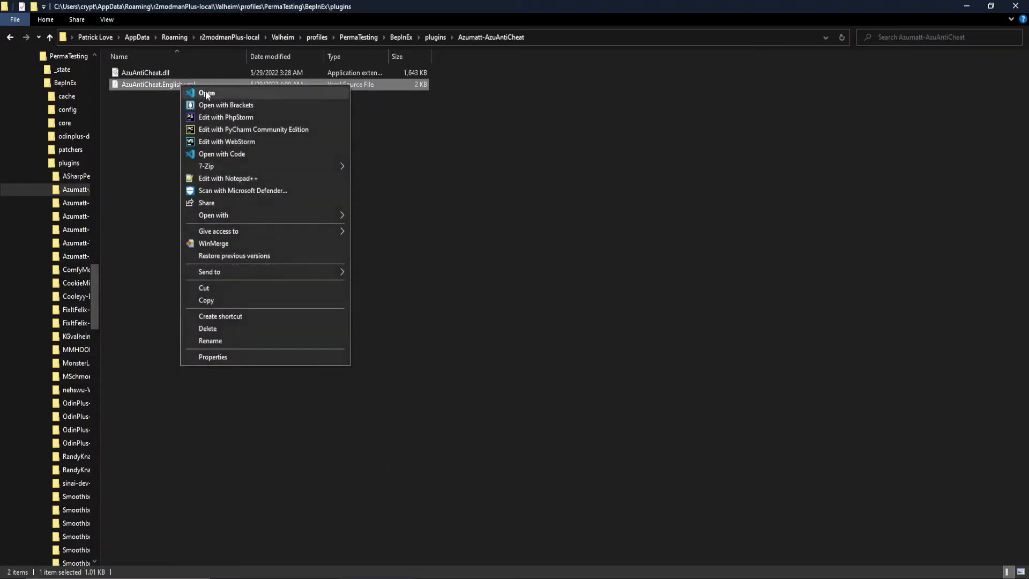
click(241, 179)
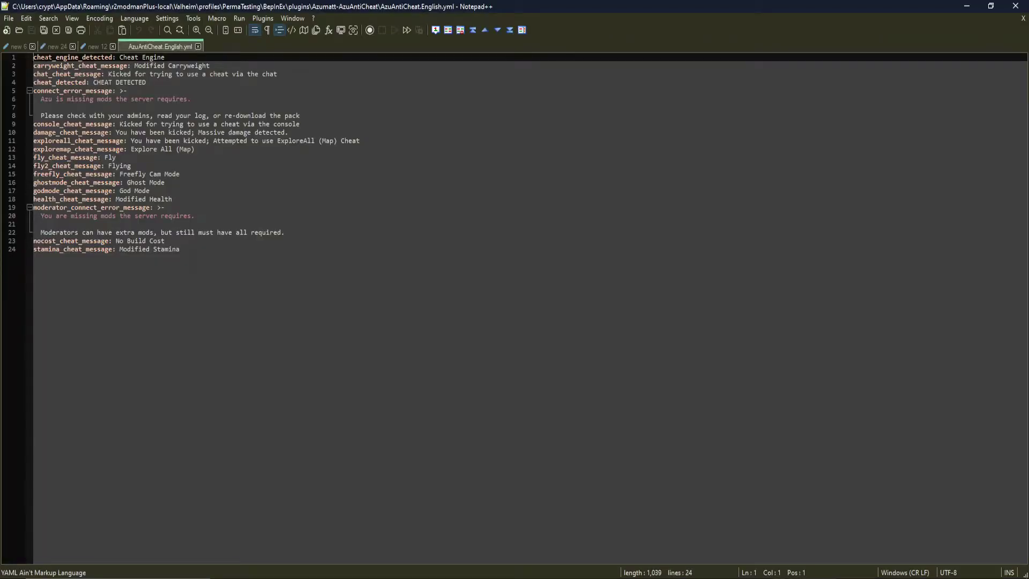
key(ctrl+shift+Right)
key(ctrl+shift+Right)
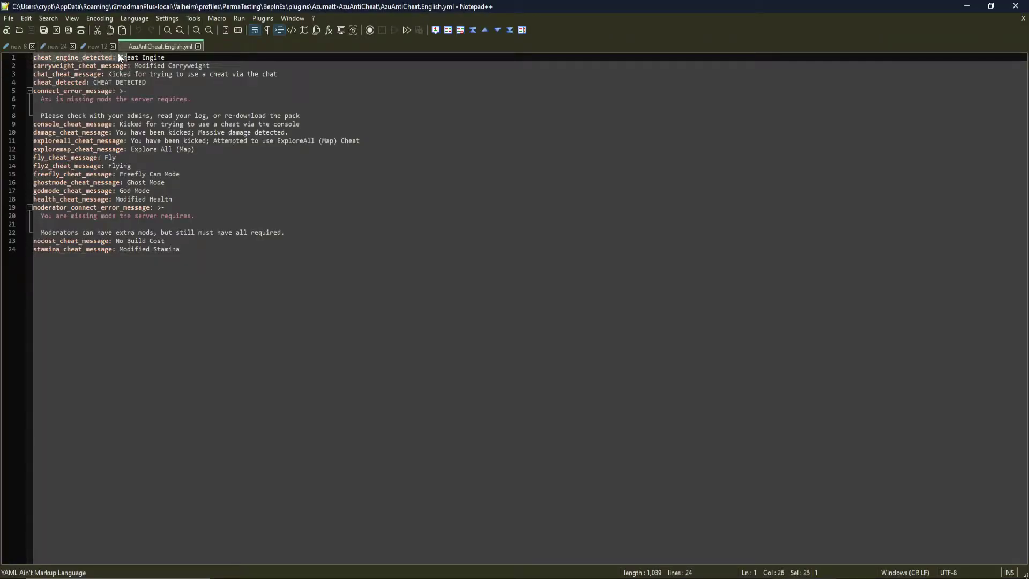
key(Right)
key(shift+End)
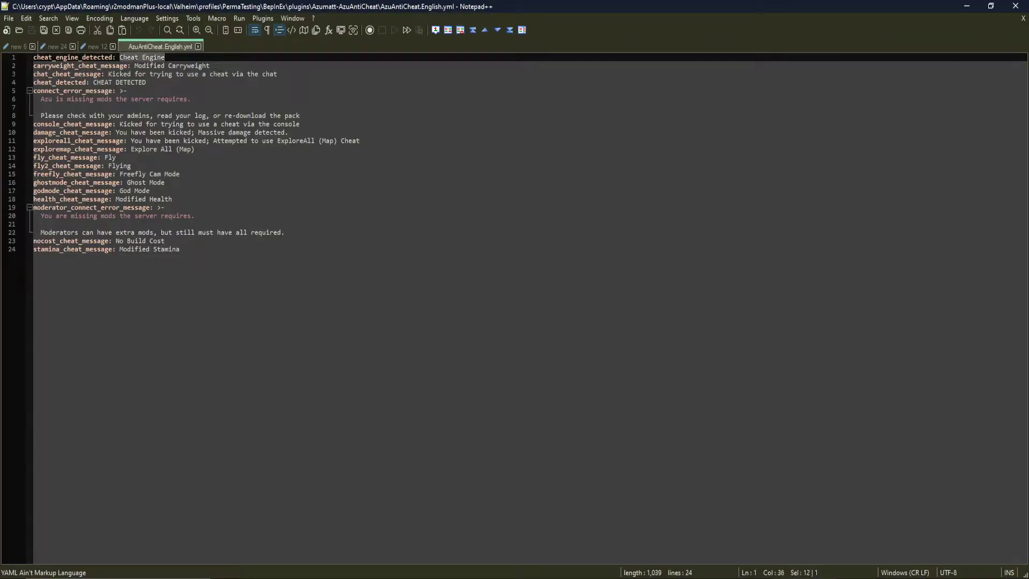
click(198, 47)
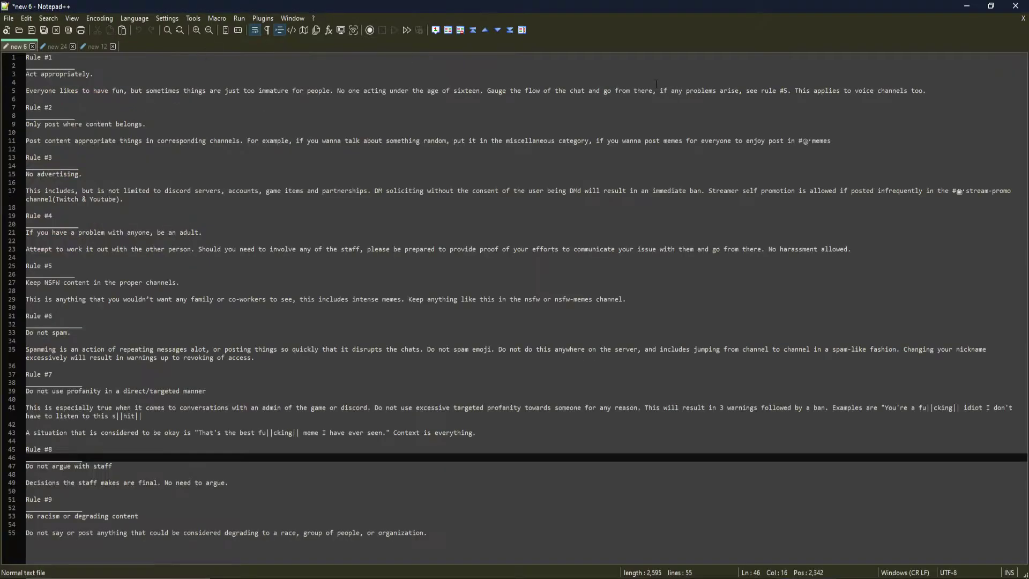
click(1017, 7)
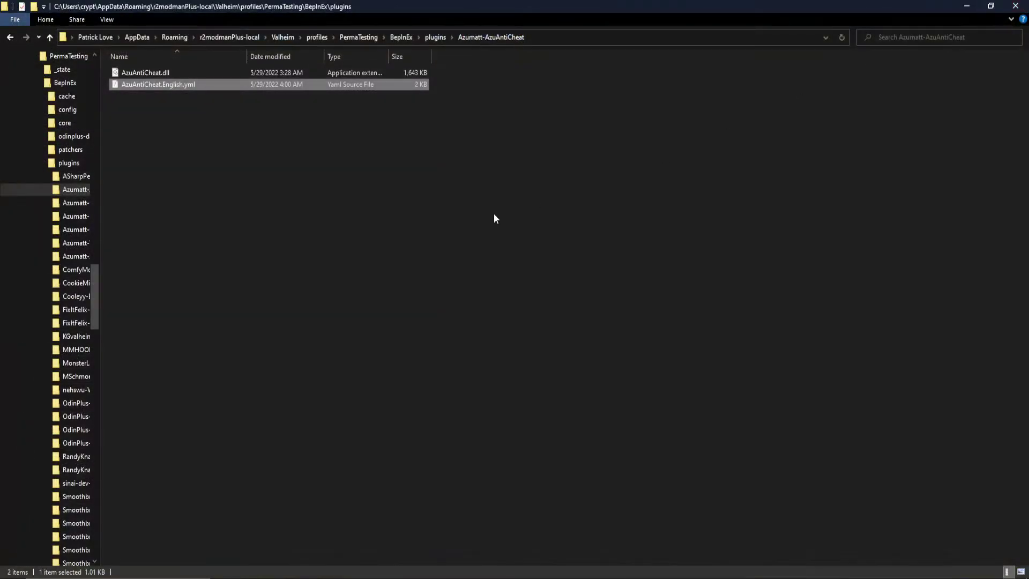
click(175, 85)
key(ctrl+c)
key(ctrl+v)
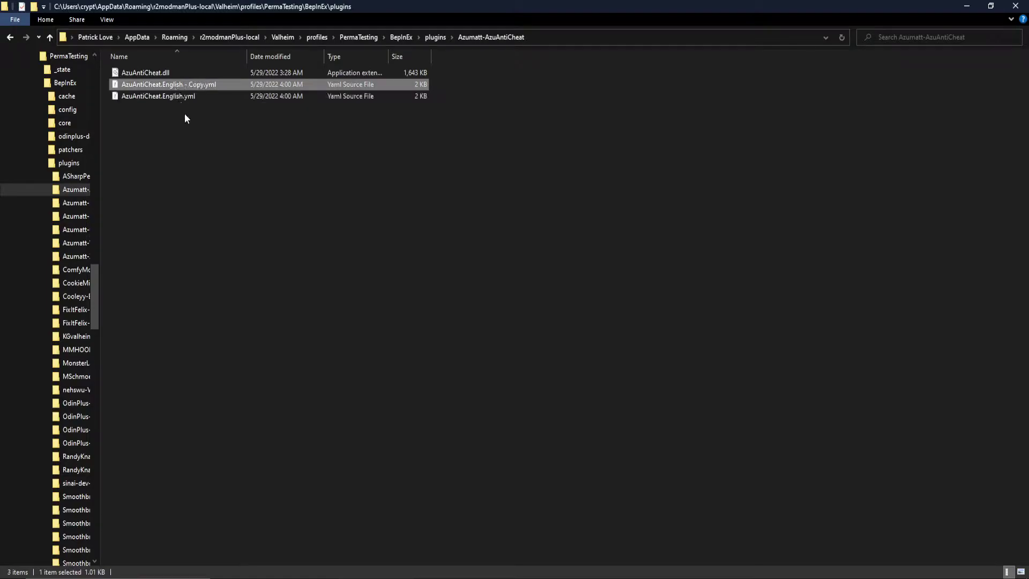
click(165, 85)
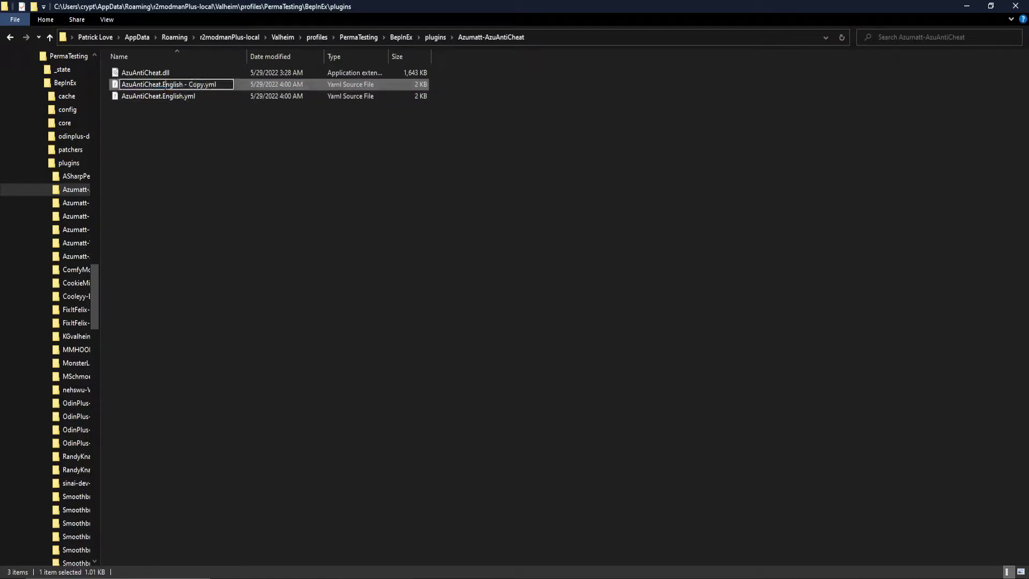
drag(162, 86, 205, 86)
text(German)
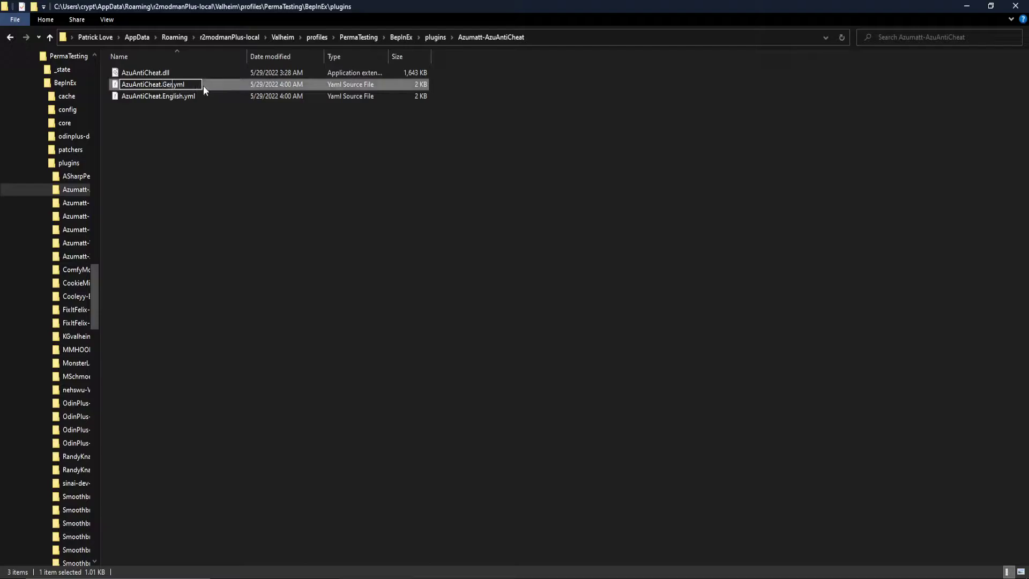
key(Return)
click(169, 105)
click(169, 101)
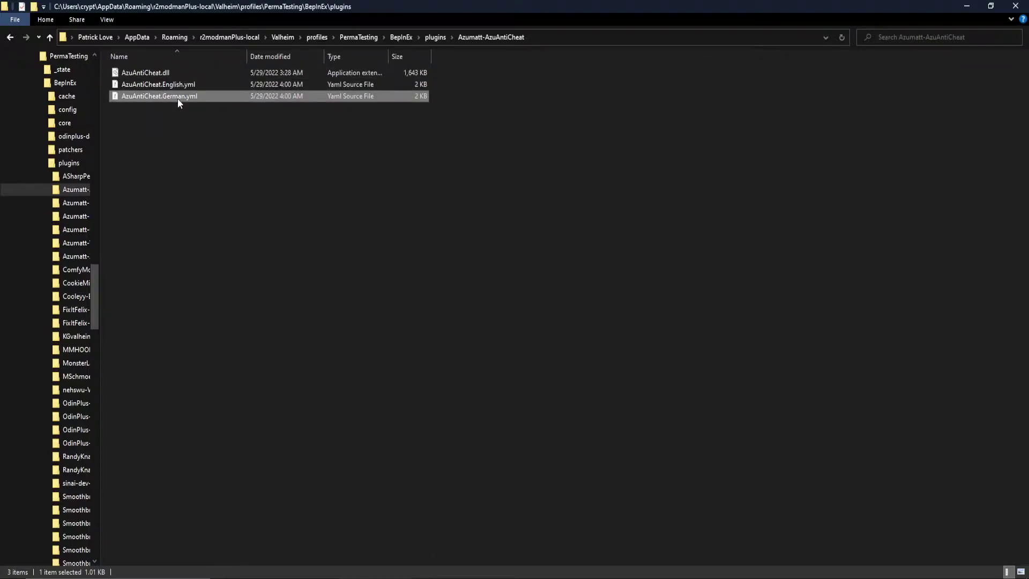
key(Delete)
click(151, 73)
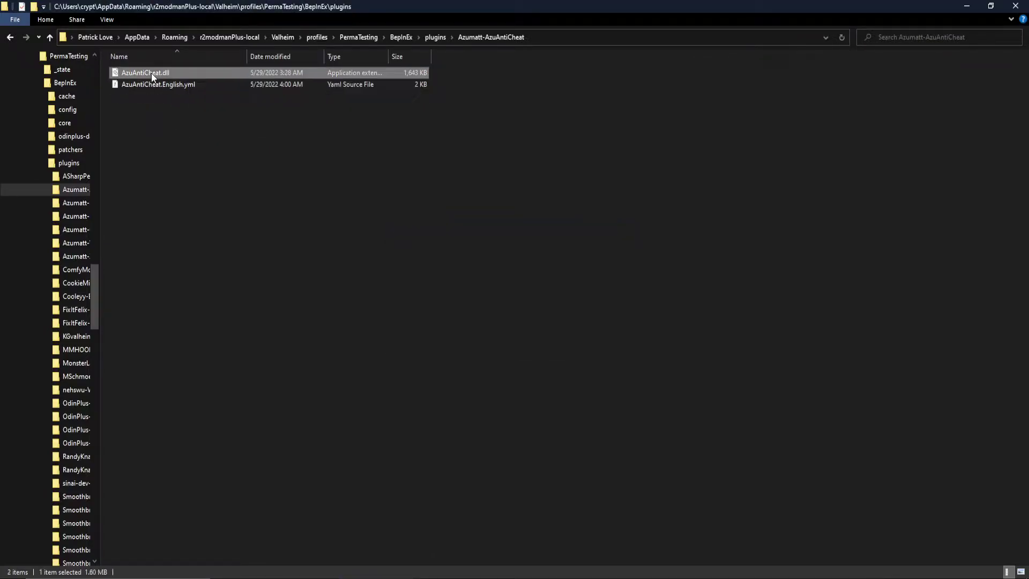
click(181, 84)
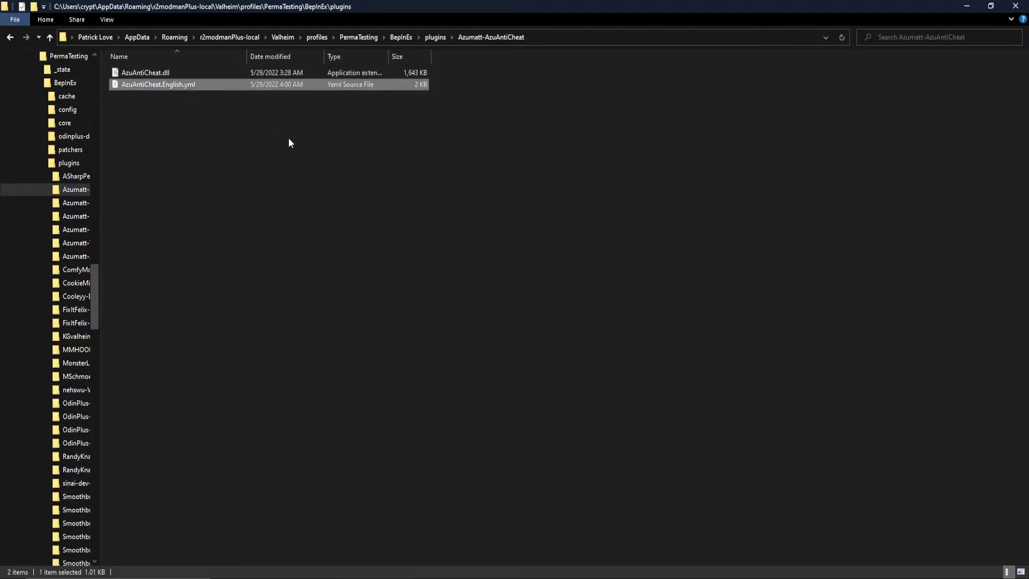
- Return to plugins, then review the PermaTesting profile's installed mods list in r2modman
click(435, 37)
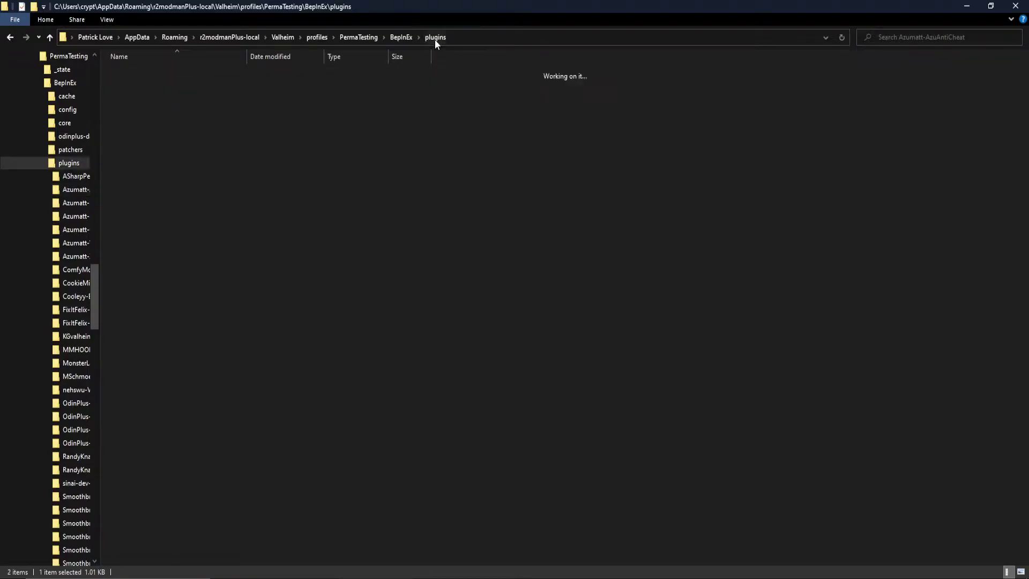
key(alt+Tab)
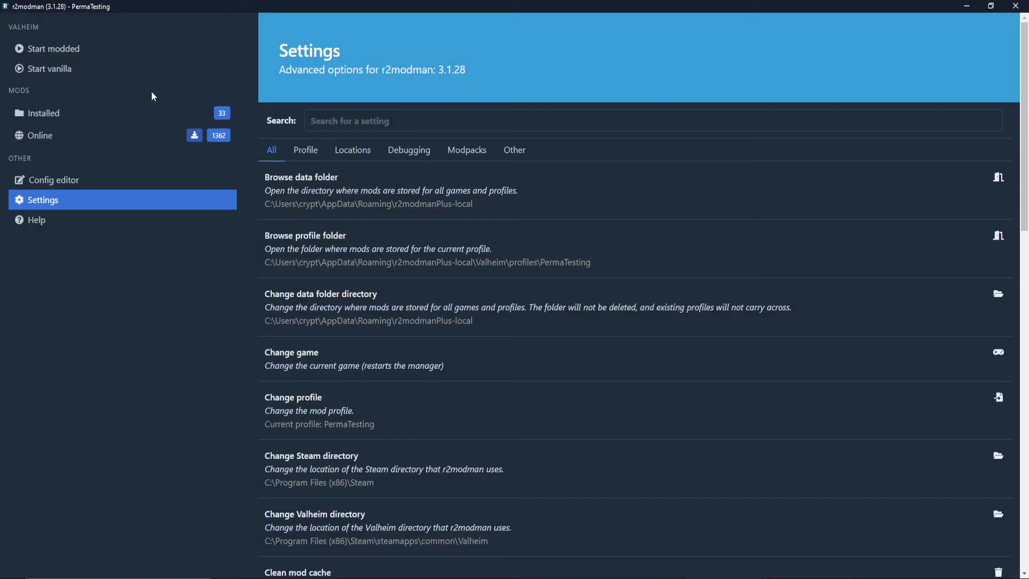
click(124, 114)
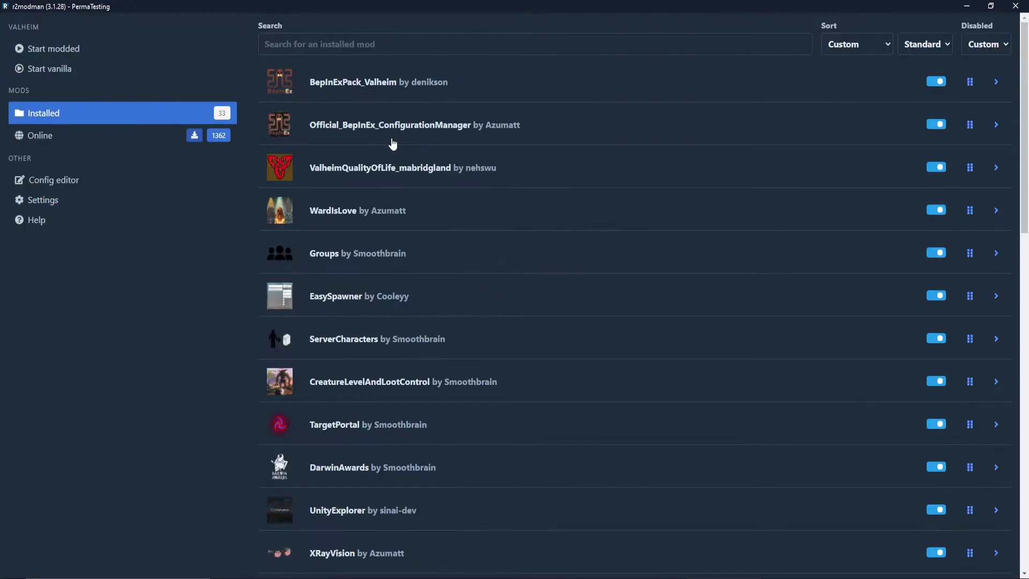
scroll(416, 156, down, 15)
scroll(416, 156, up, 1)
scroll(415, 156, up, 15)
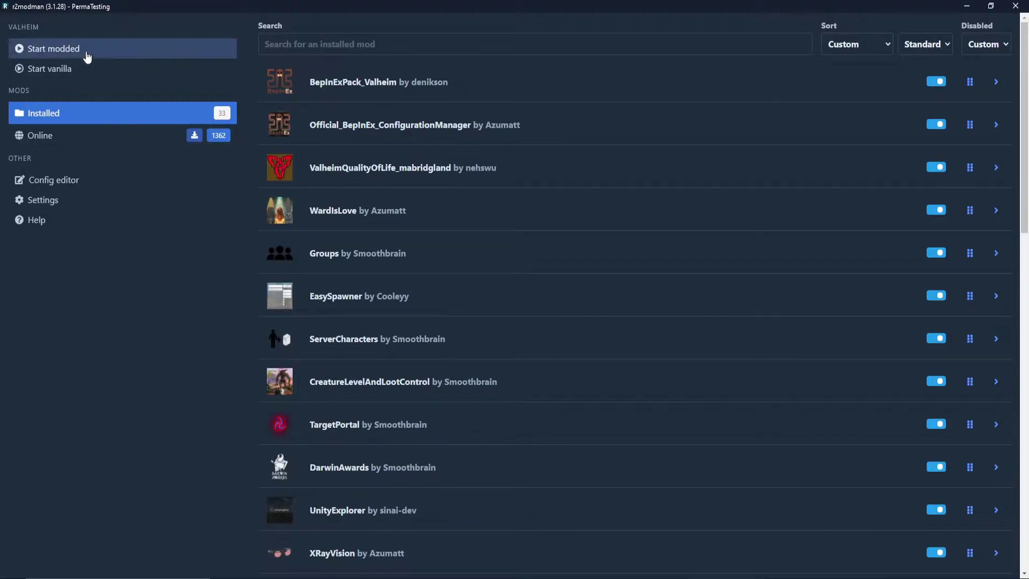
- Start Valheim modded and let it load to the main menu with 35 plugins
click(86, 53)
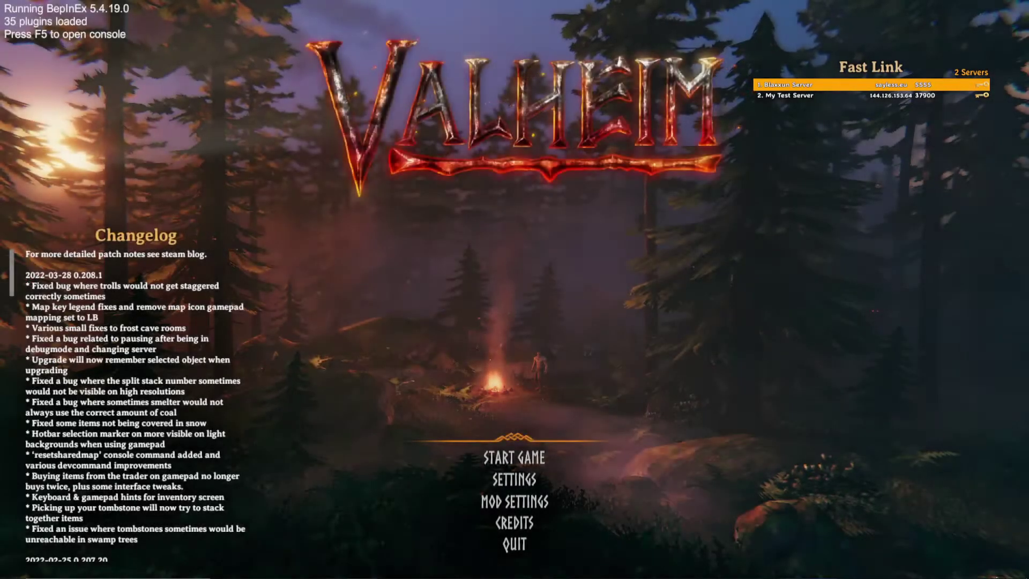
- Back in Explorer, open the newly generated AzuAntiCheat folder and call up actions for MyMods.yml
key(alt+Tab)
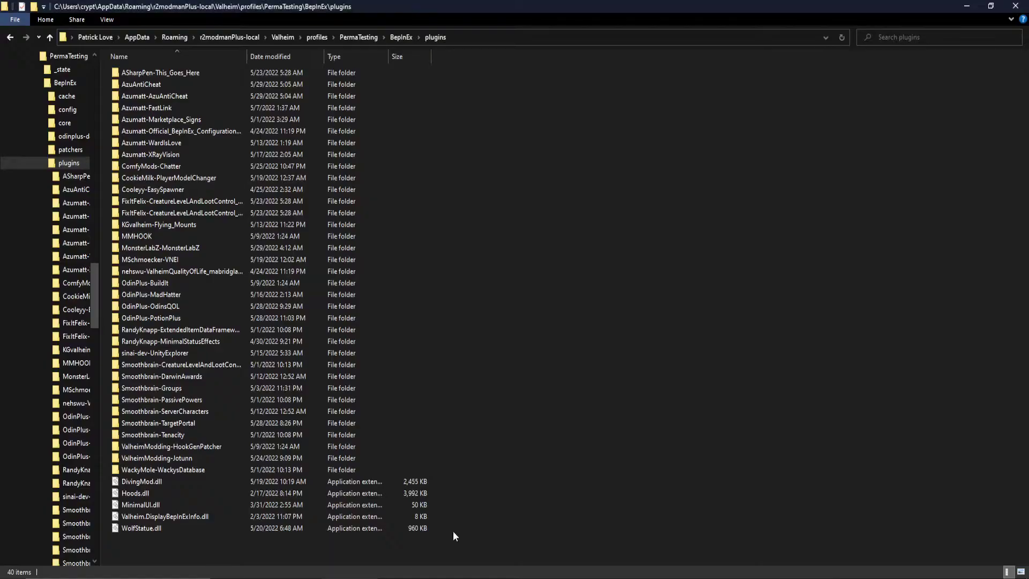
double_click(142, 86)
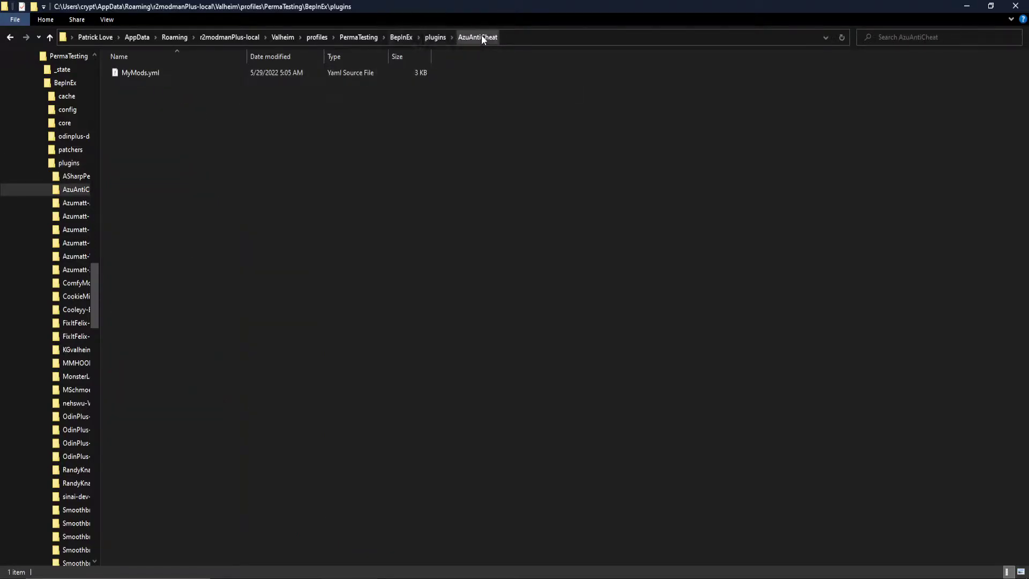
click(137, 72)
right_click(137, 73)
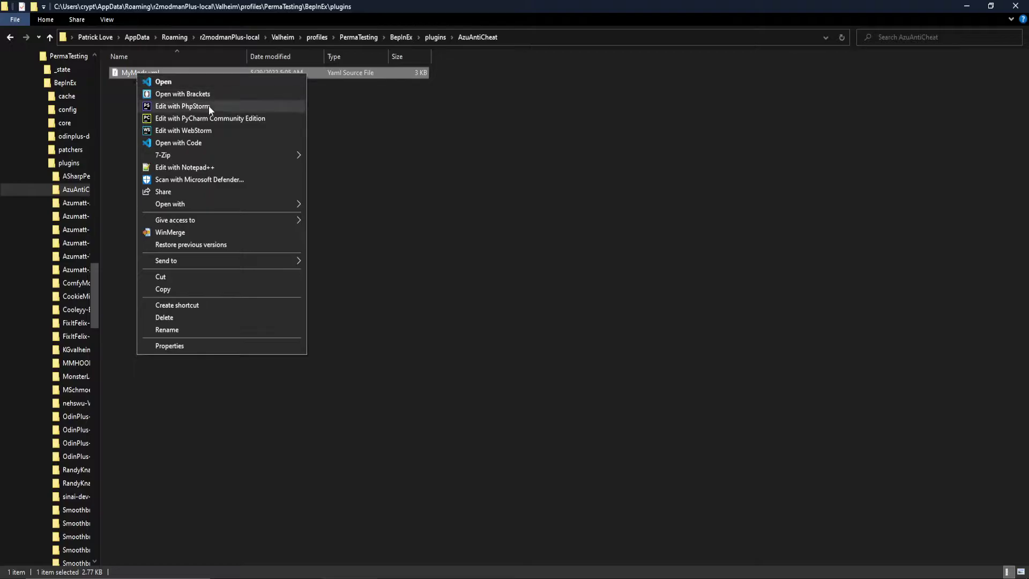
- Open MyMods.yml in Notepad++ and select all 35 mod name and hash lines
click(199, 166)
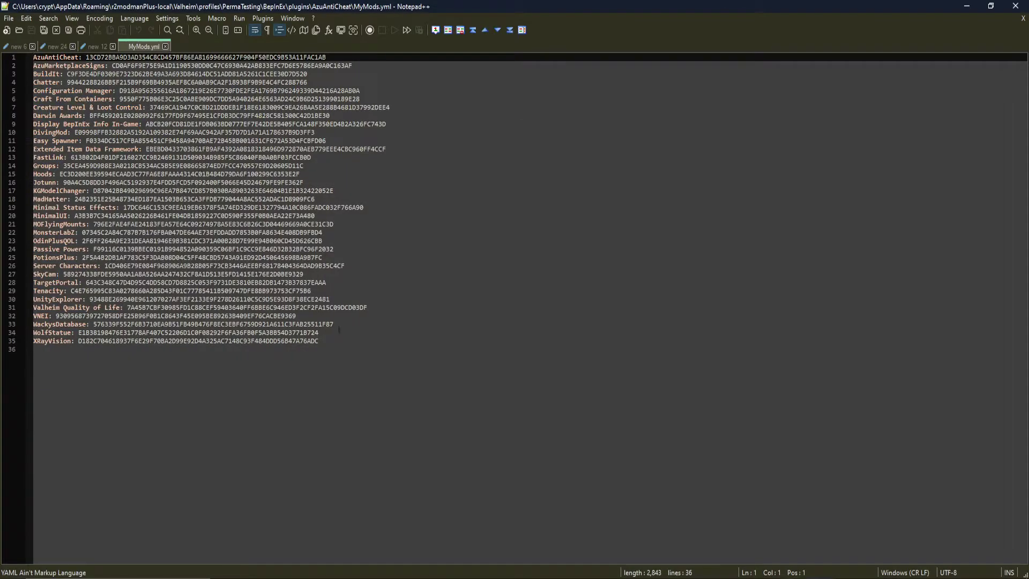
drag(338, 341, 33, 73)
click(372, 316)
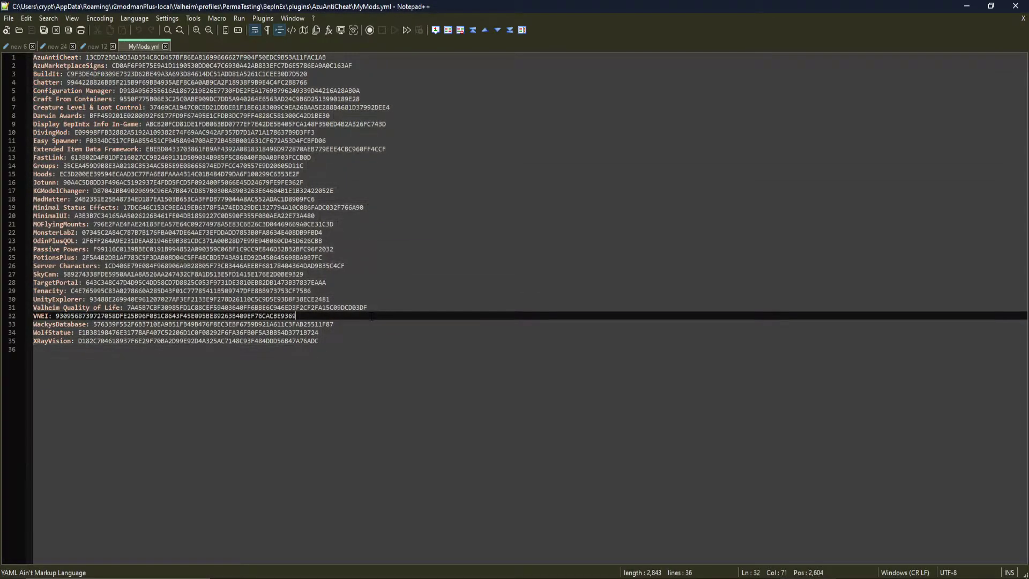
key(ctrl+a)
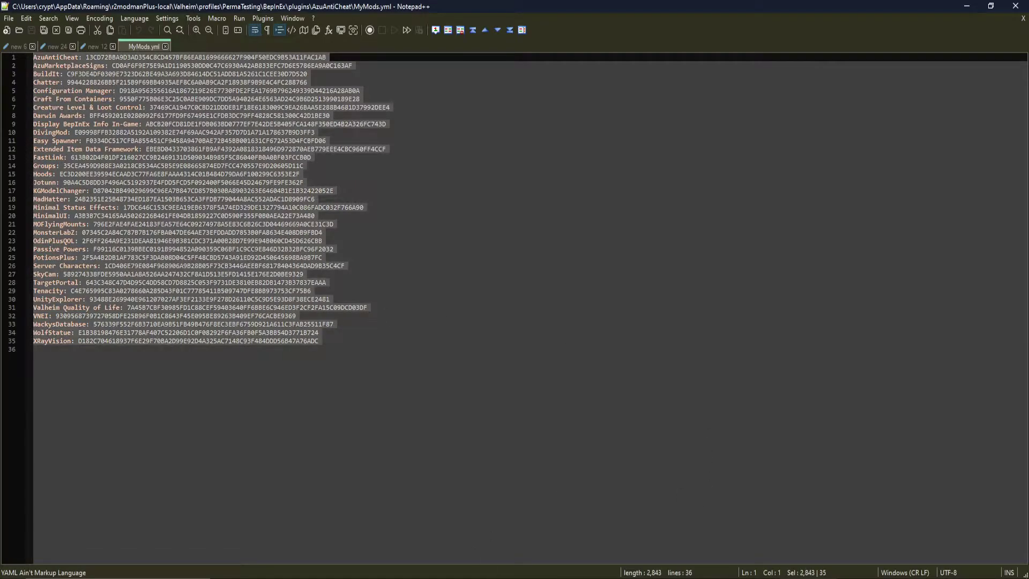
- In WinSCP, go up to the server root, pick BepInEx, and reconnect to the server
click(577, 541)
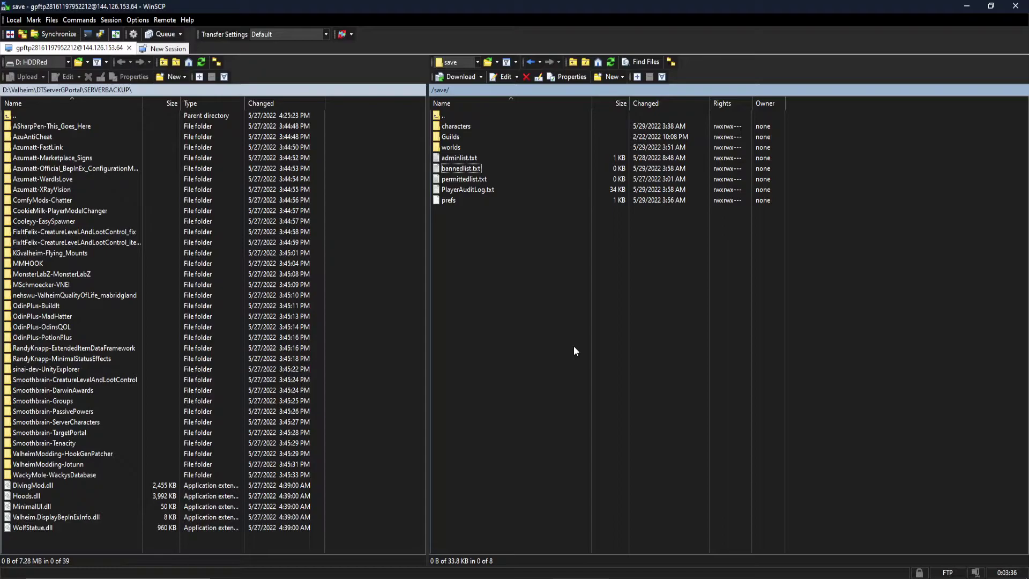
double_click(473, 117)
click(472, 146)
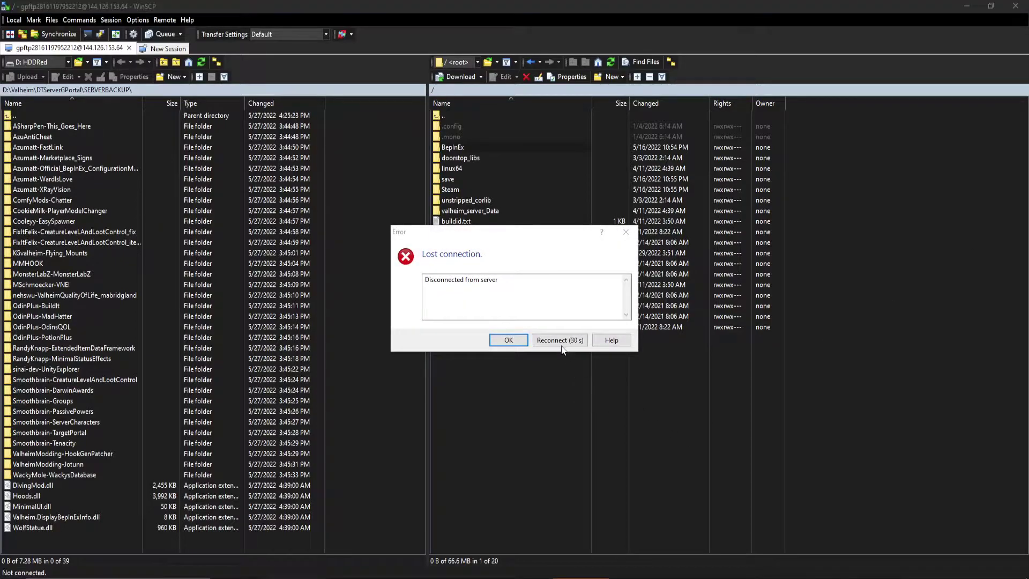
click(558, 340)
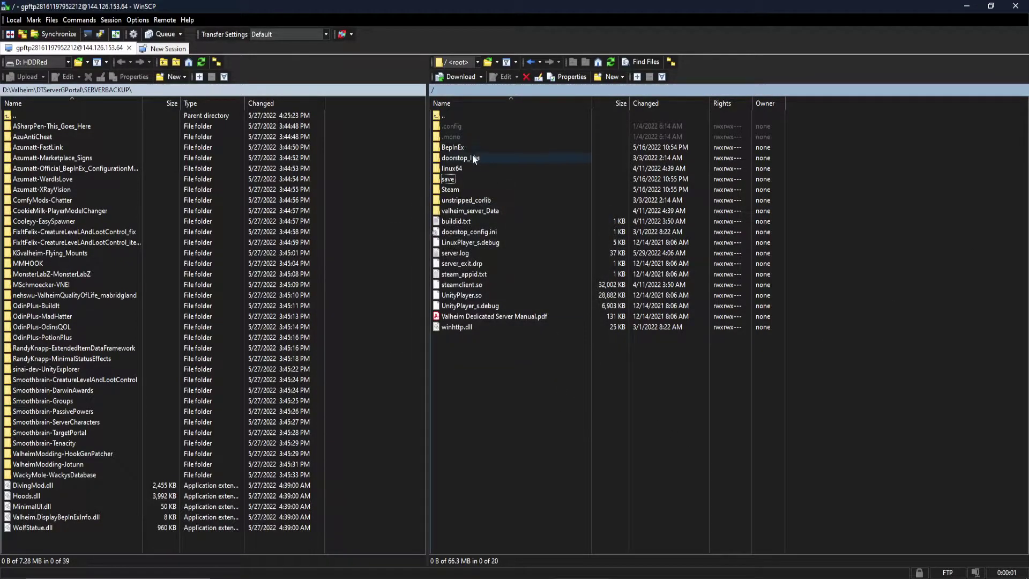
- Open /BepInEx/config/, refresh it, and call up actions for AzuAntiCheat.cfg
double_click(462, 148)
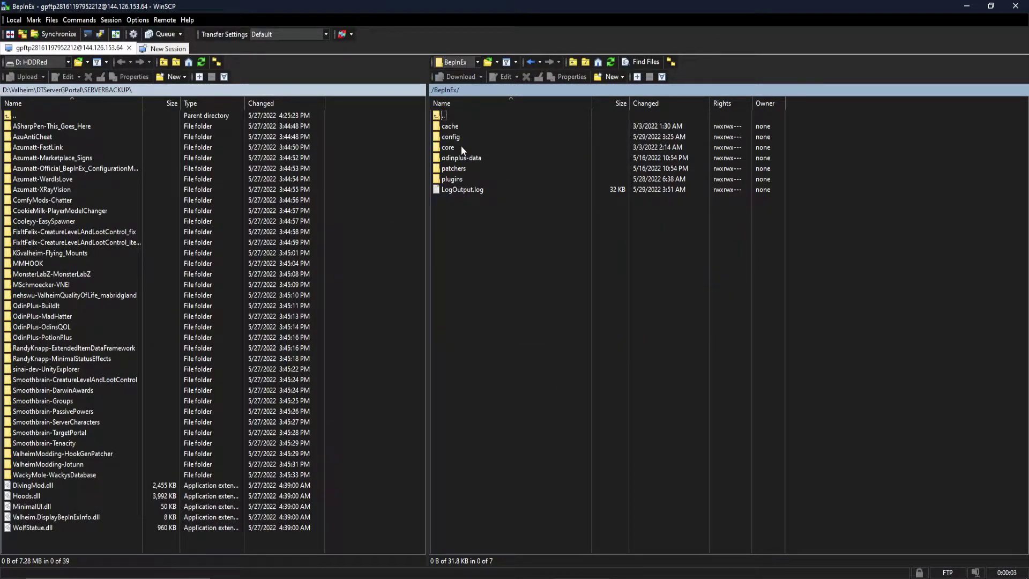
double_click(477, 136)
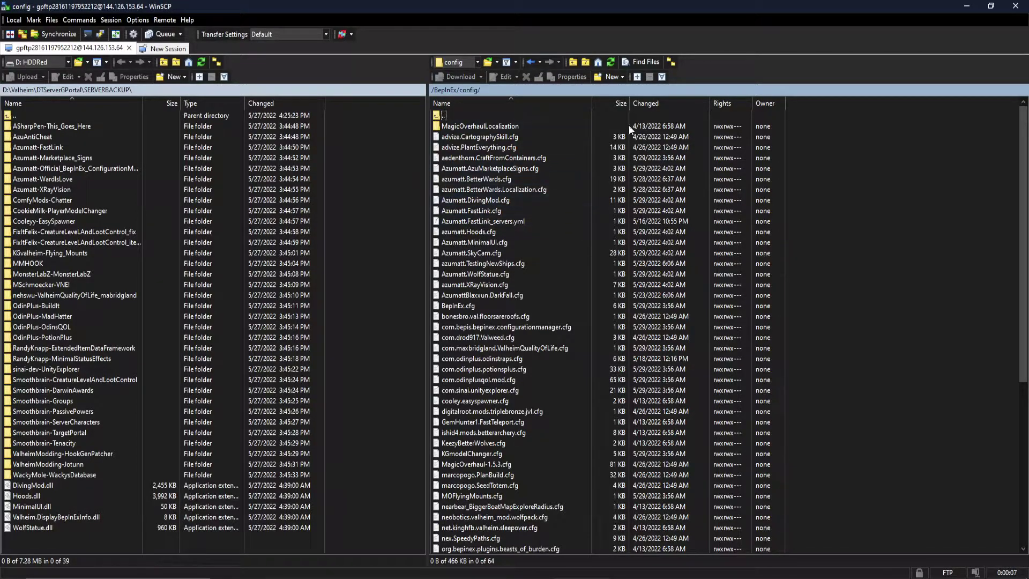
click(610, 62)
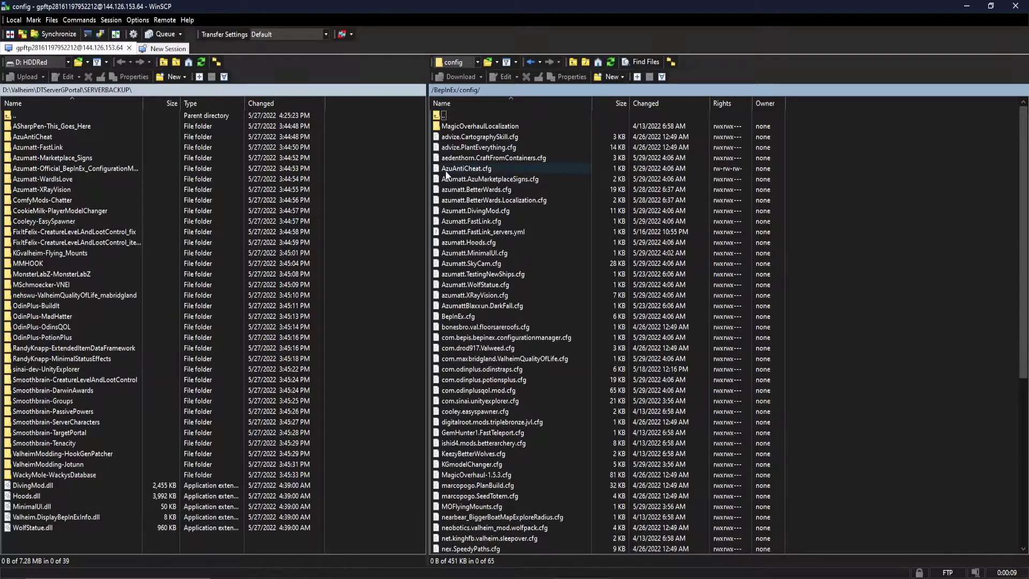
click(447, 169)
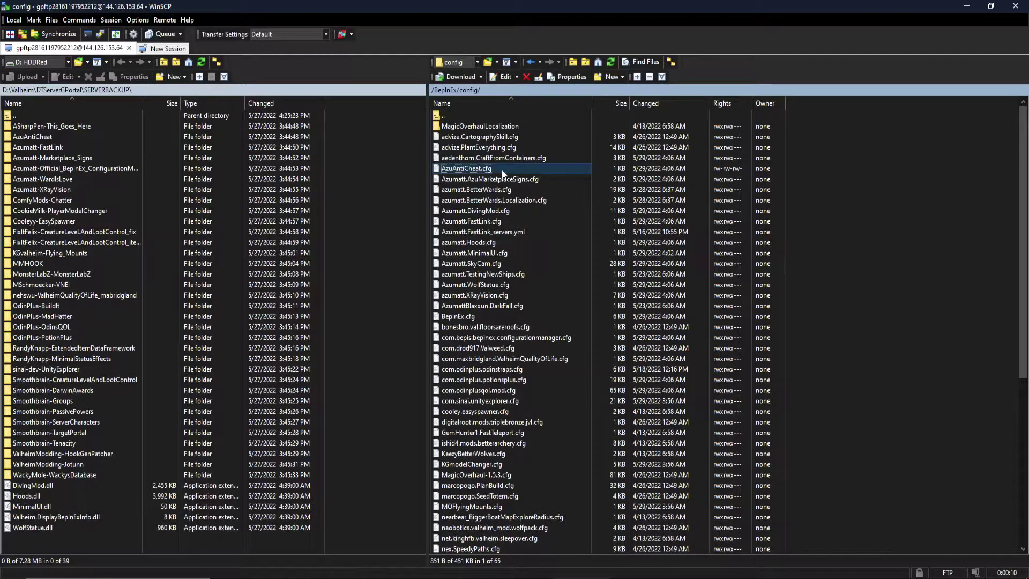
right_click(454, 170)
mouse_move(522, 192)
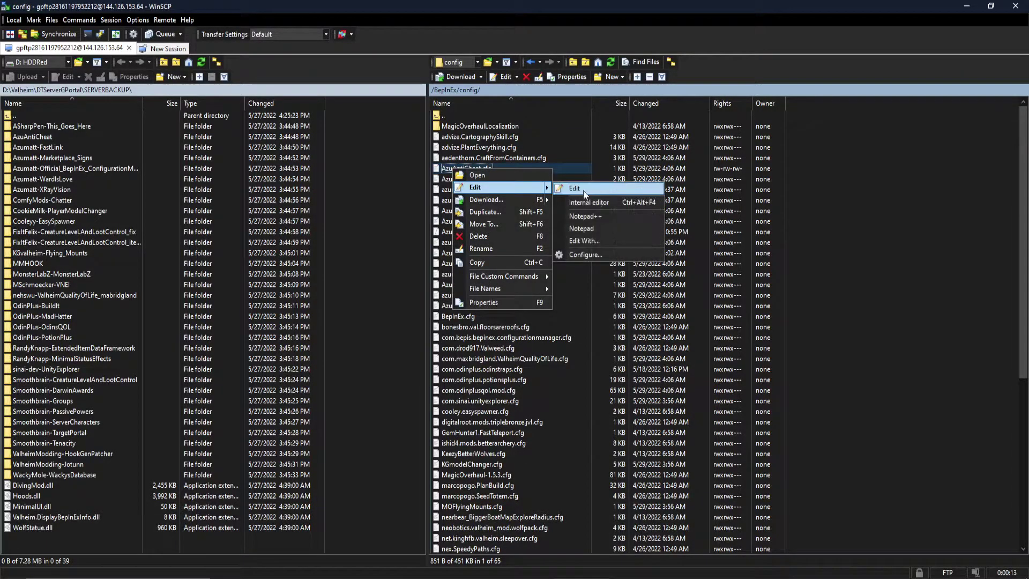
click(610, 216)
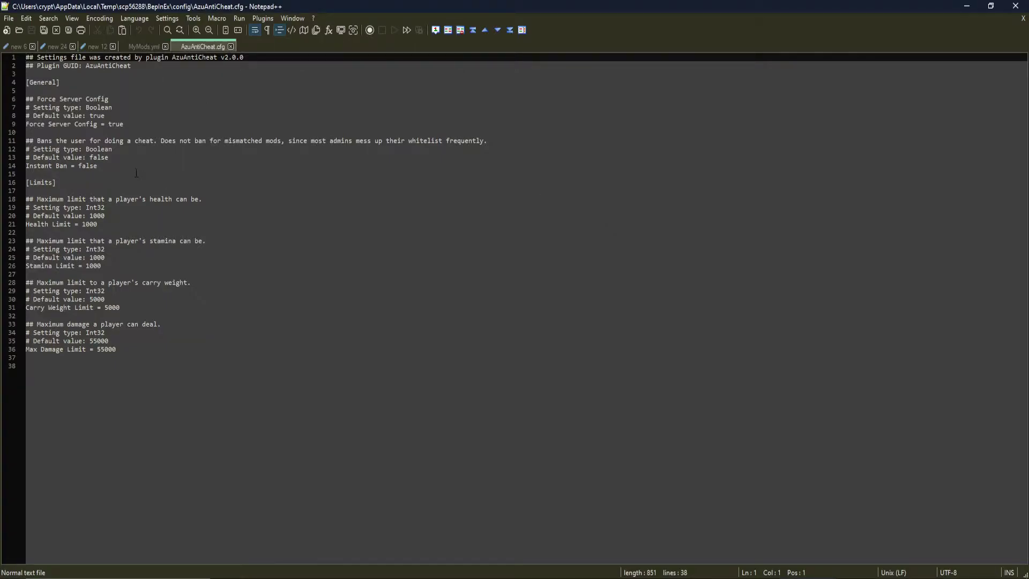
drag(132, 348, 116, 194)
click(117, 185)
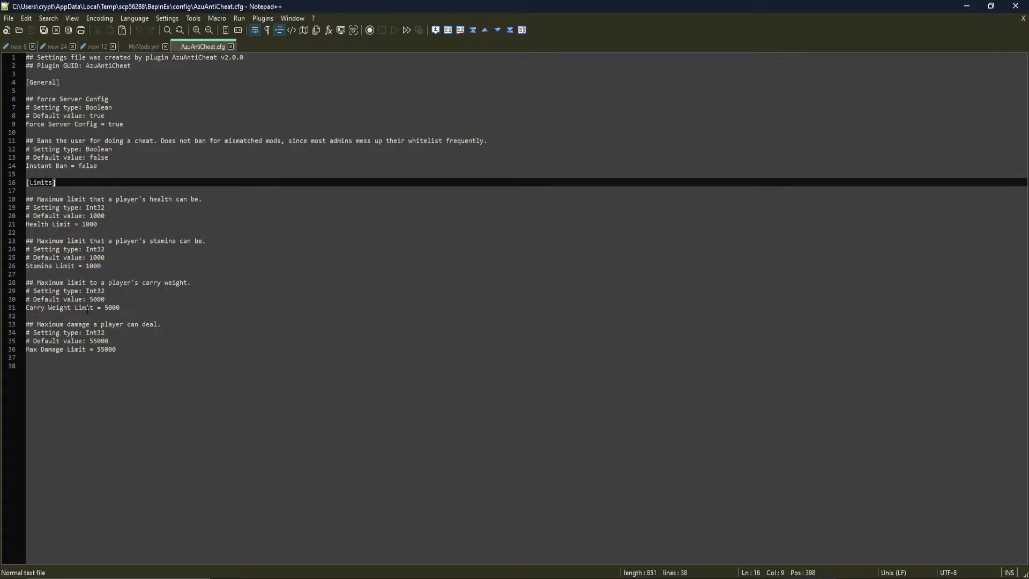
click(158, 352)
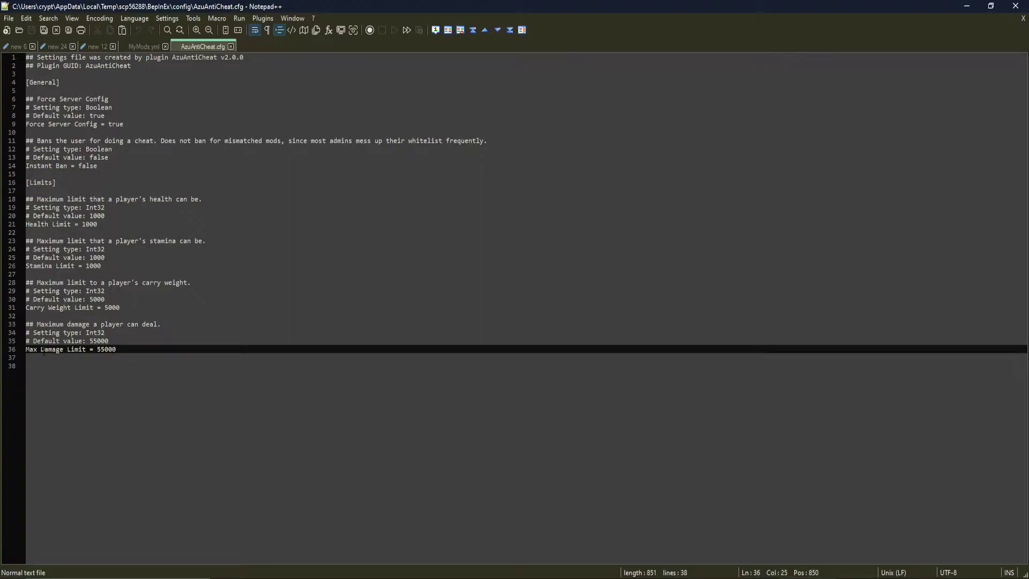
double_click(106, 349)
click(209, 355)
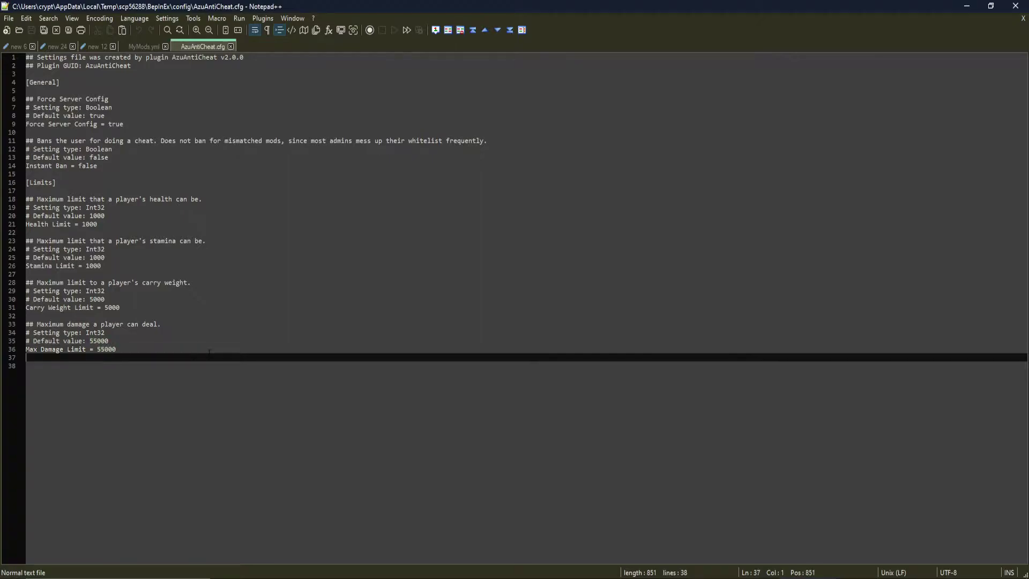
click(126, 347)
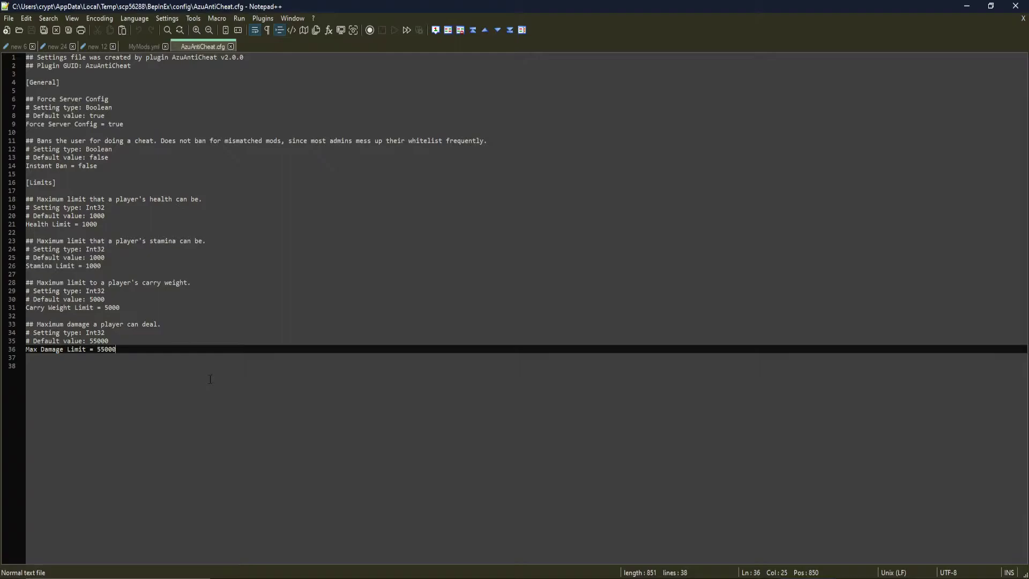
drag(115, 166, 26, 141)
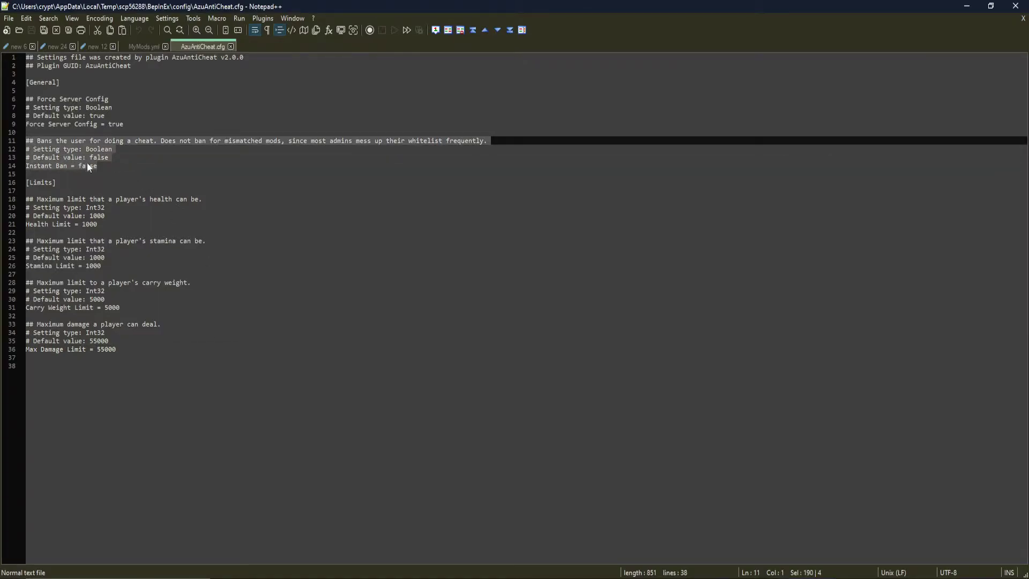
key(Right)
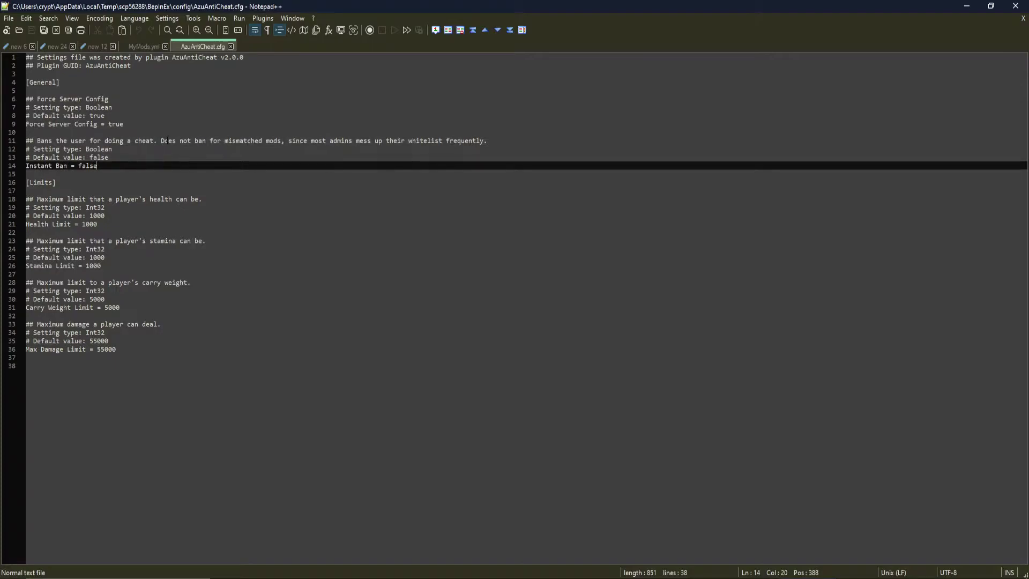
drag(156, 140, 283, 140)
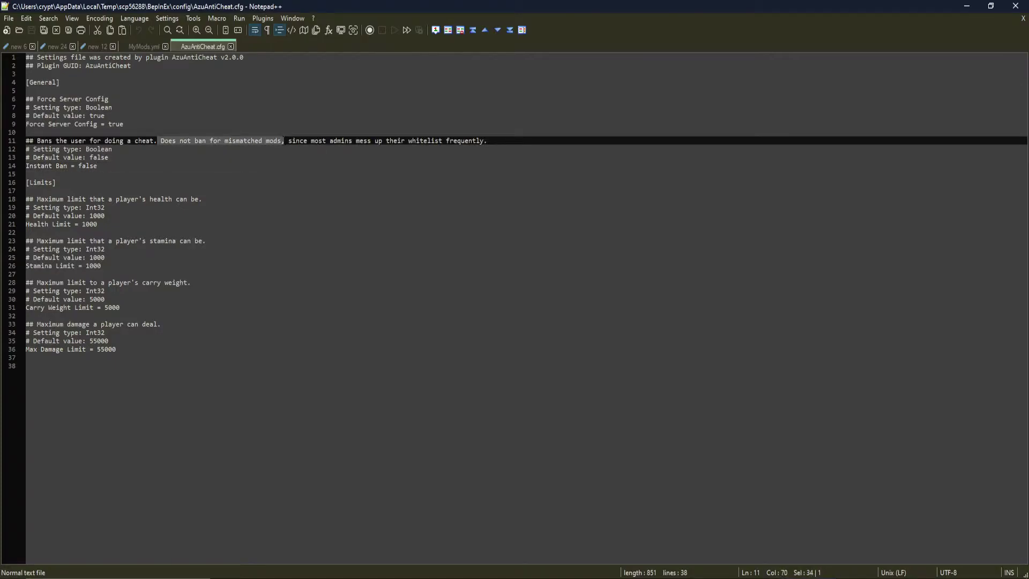
click(242, 165)
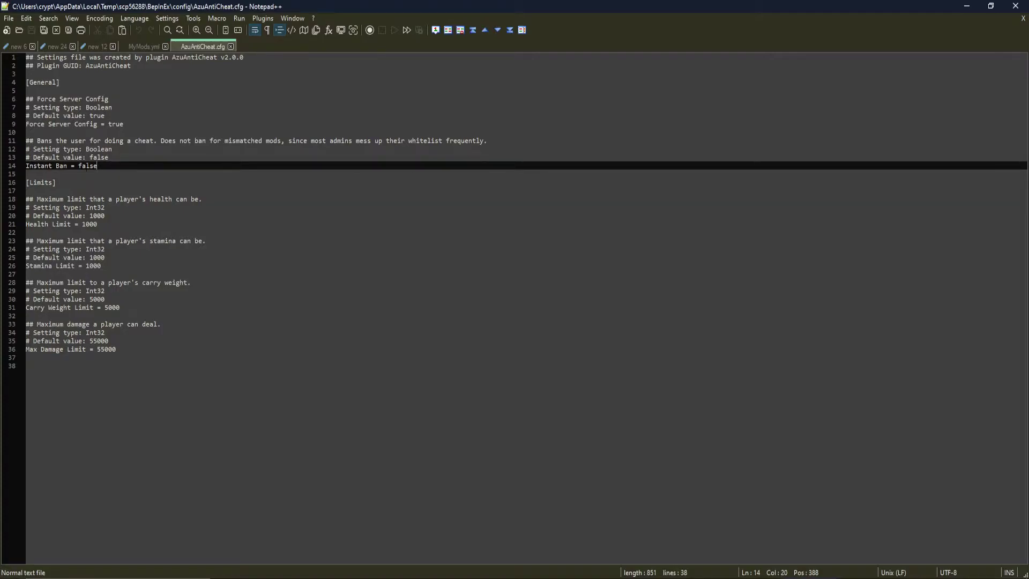
double_click(87, 166)
click(207, 174)
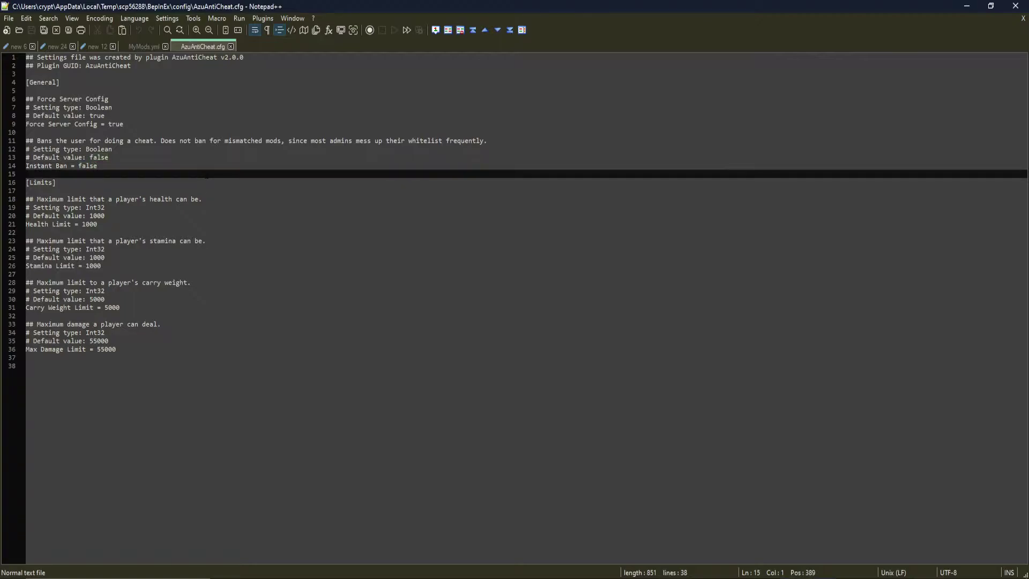
key(shift+Up)
key(shift+Up)
key(shift+Up)
key(shift+Up)
key(shift+Up)
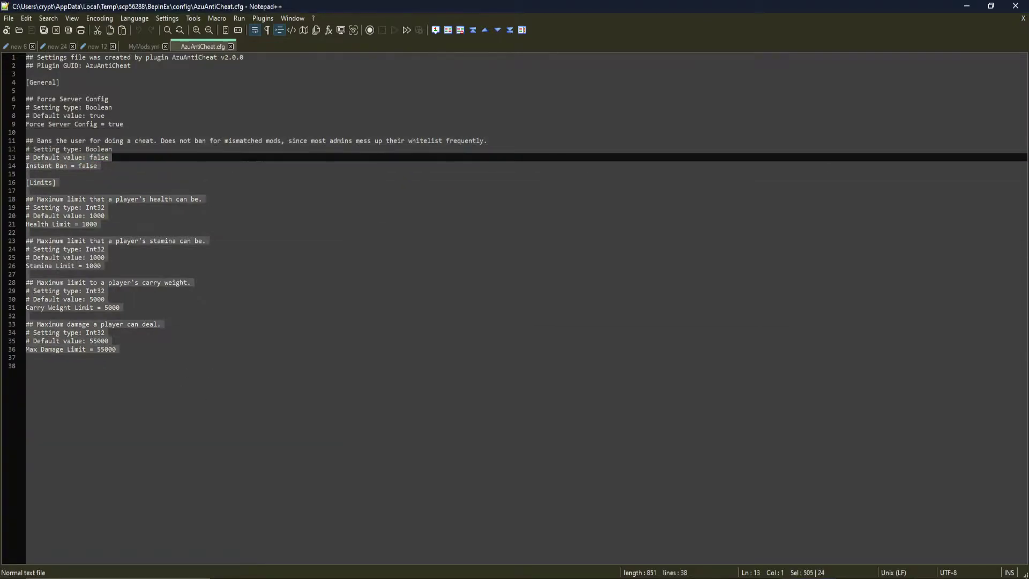
key(shift+Down)
click(433, 269)
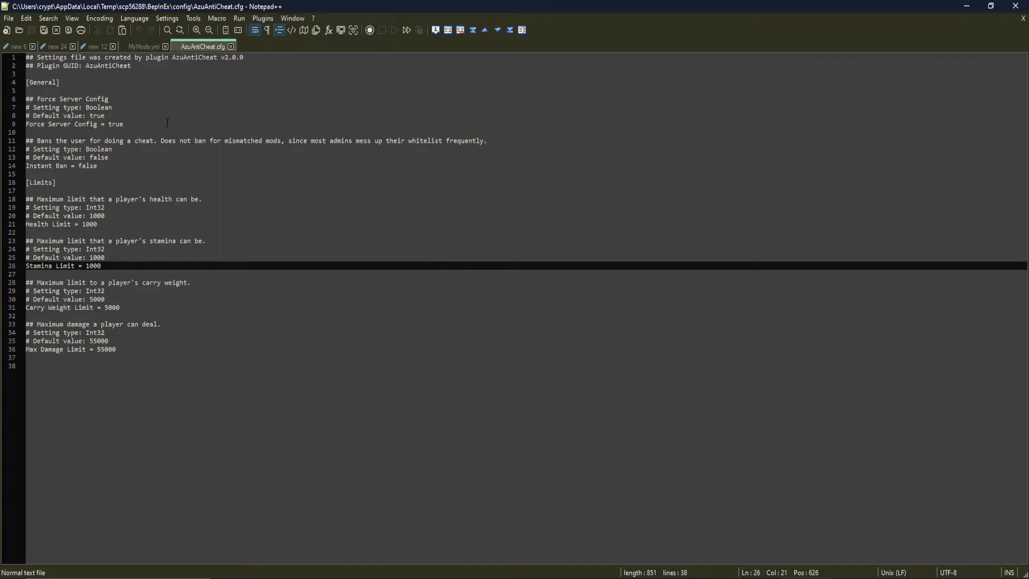
click(121, 166)
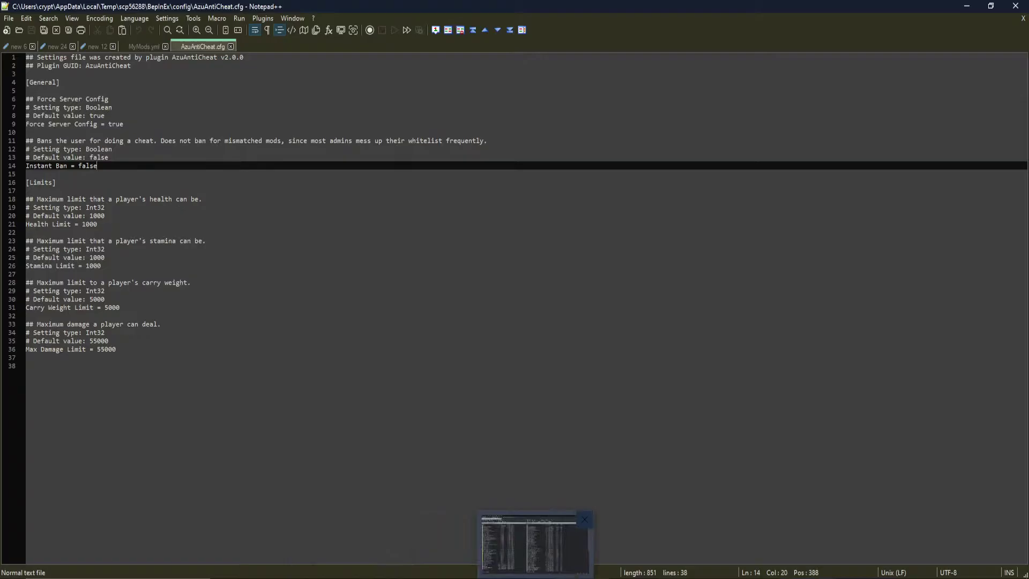
- Refresh the server config listing and inspect the new GreyList and WhitelistedMods files and AzuAntiCheat.cfg
click(576, 541)
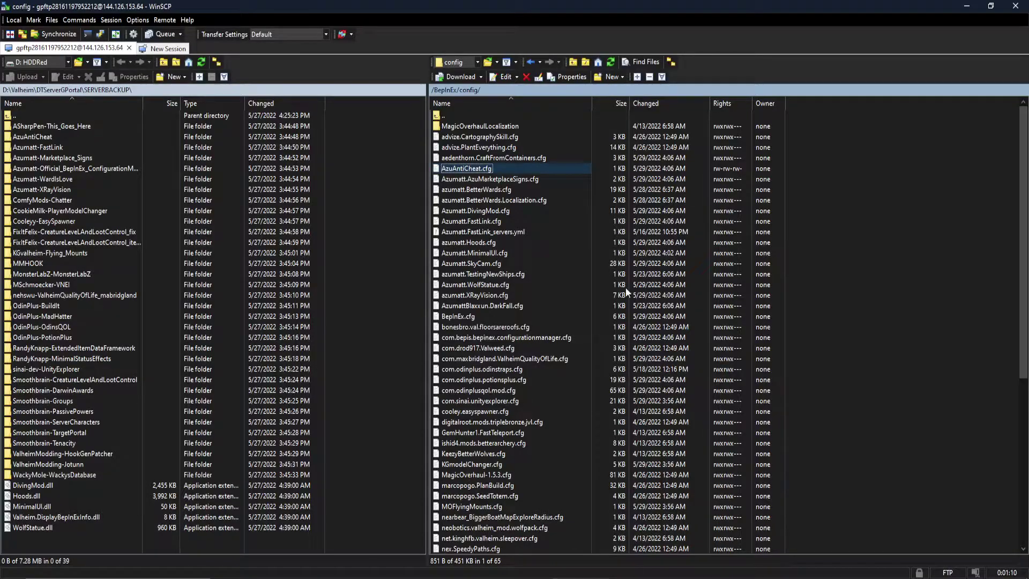
click(609, 63)
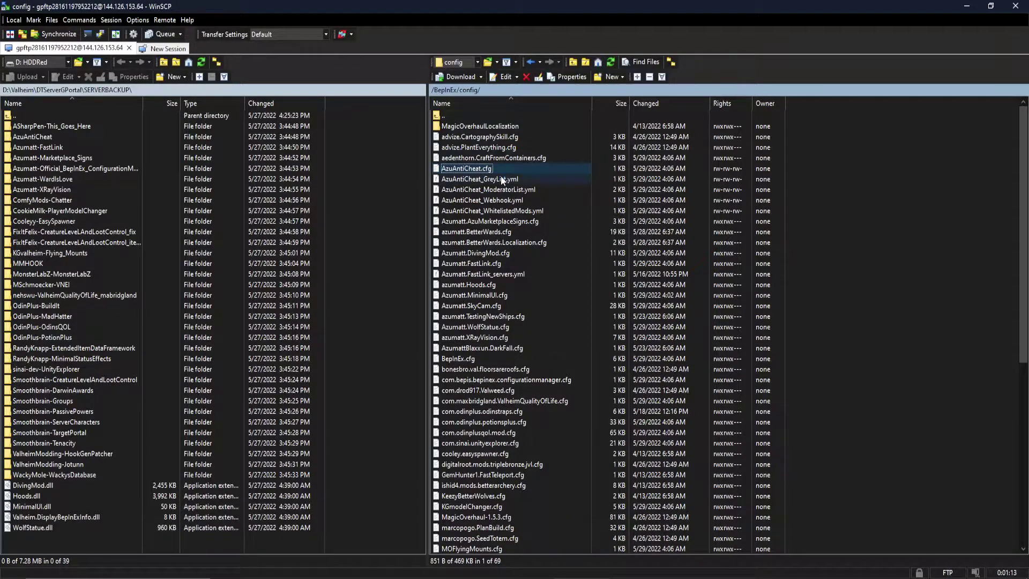
click(461, 181)
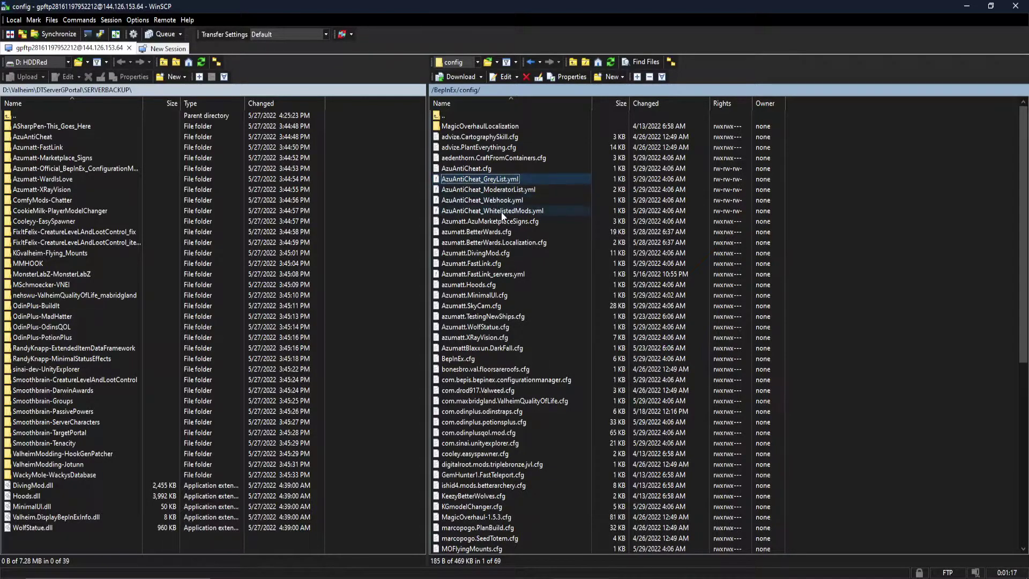
click(536, 211)
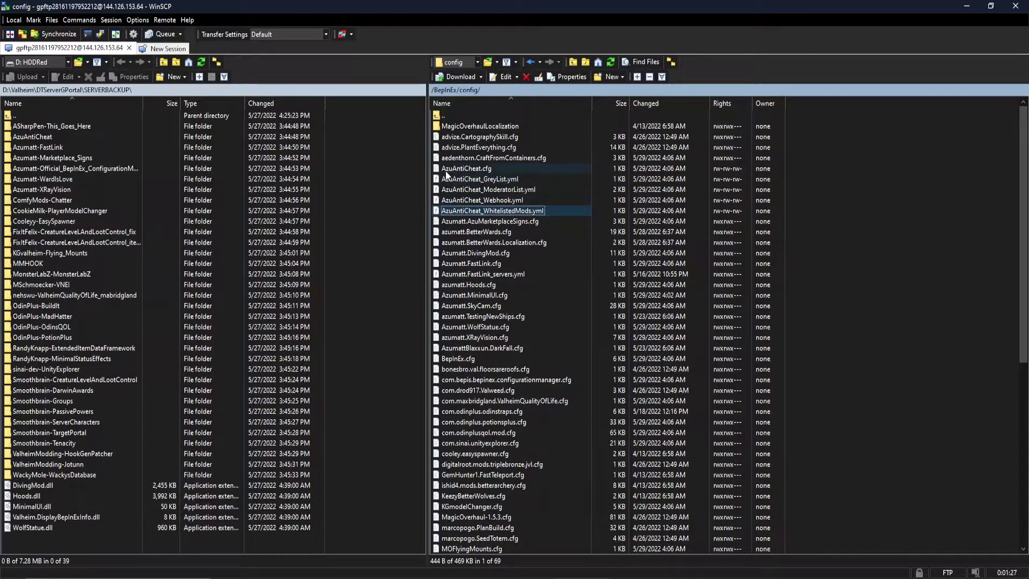
click(501, 169)
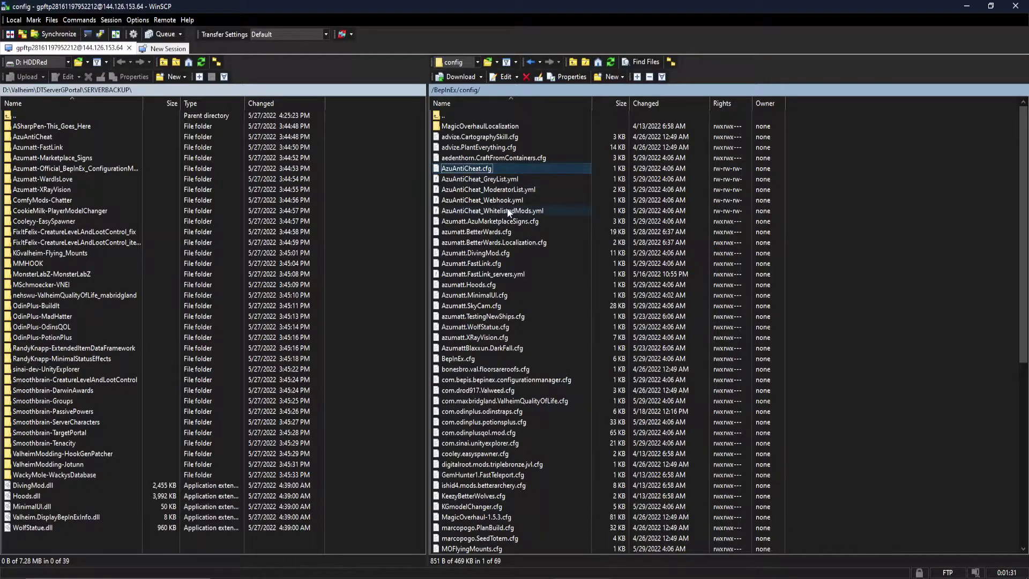
- Select the local MyMods.yml, then in WinSCP call up actions for AzuAntiCheat_WhitelistedMods.yml
click(370, 573)
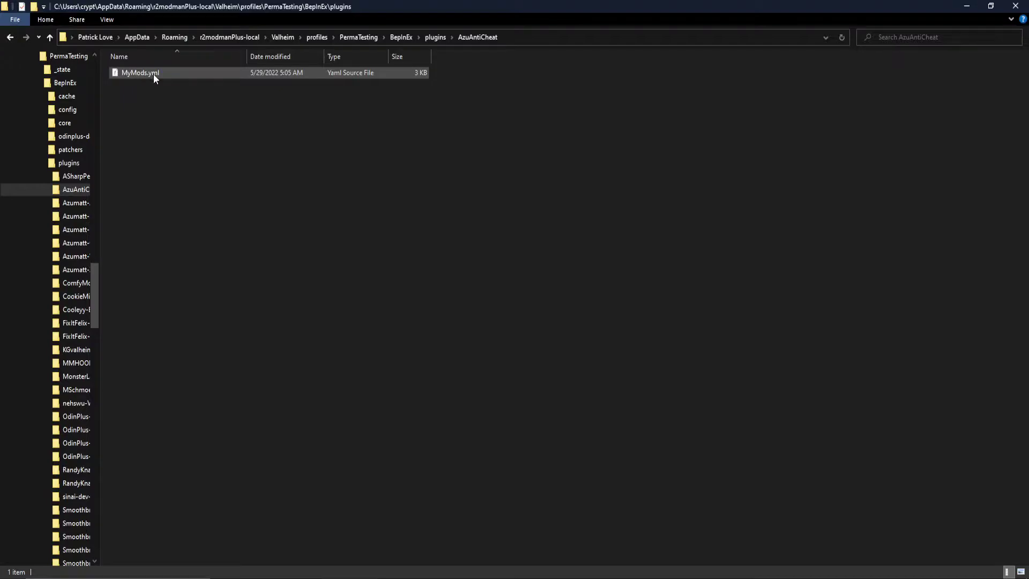
click(182, 75)
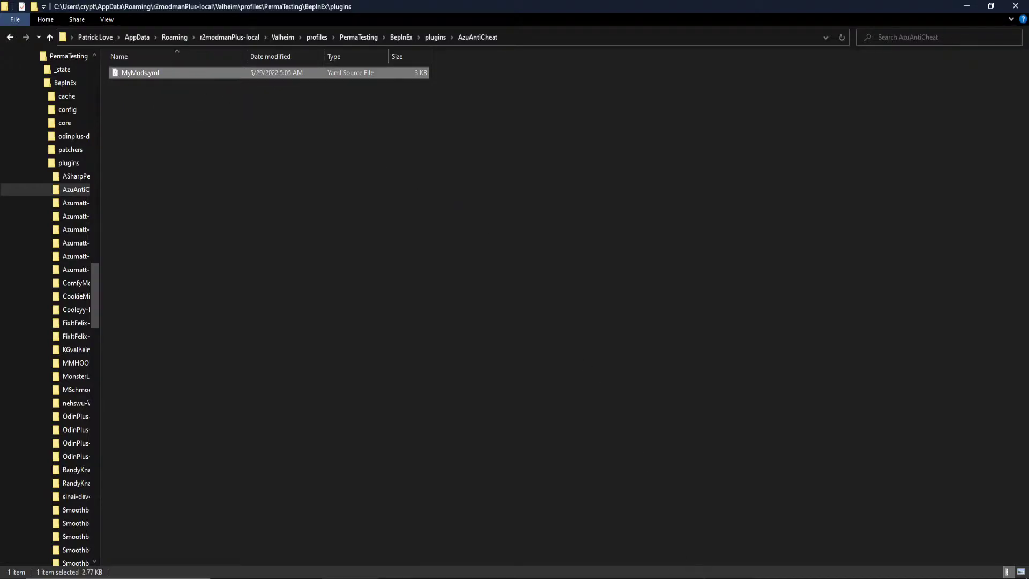
key(alt+Tab)
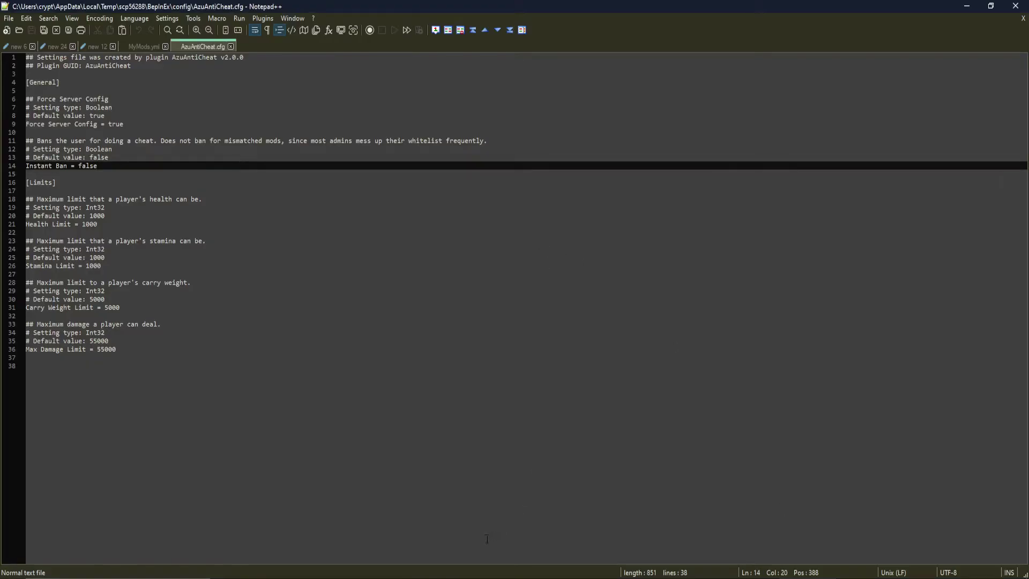
key(alt+Tab)
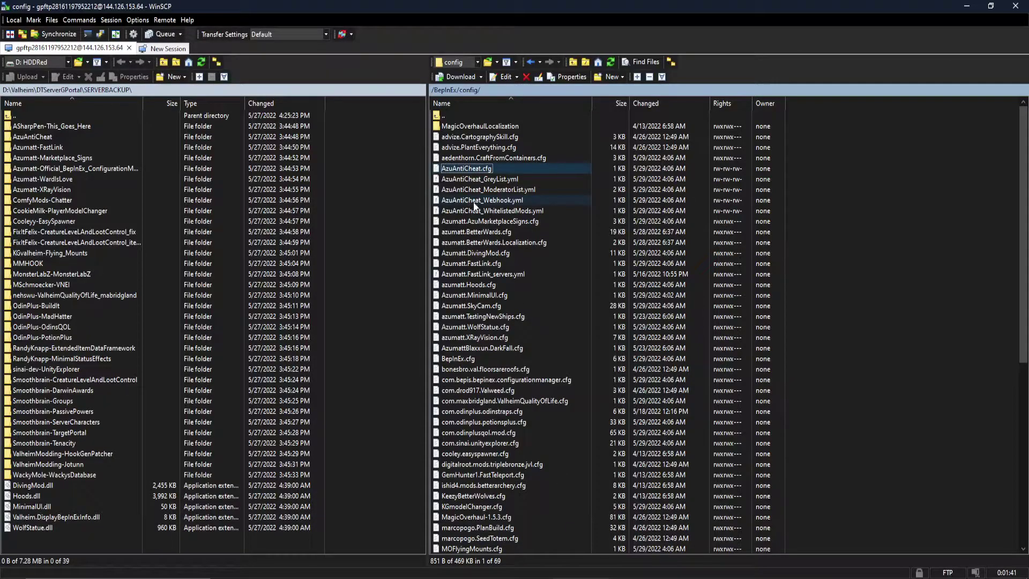
right_click(485, 211)
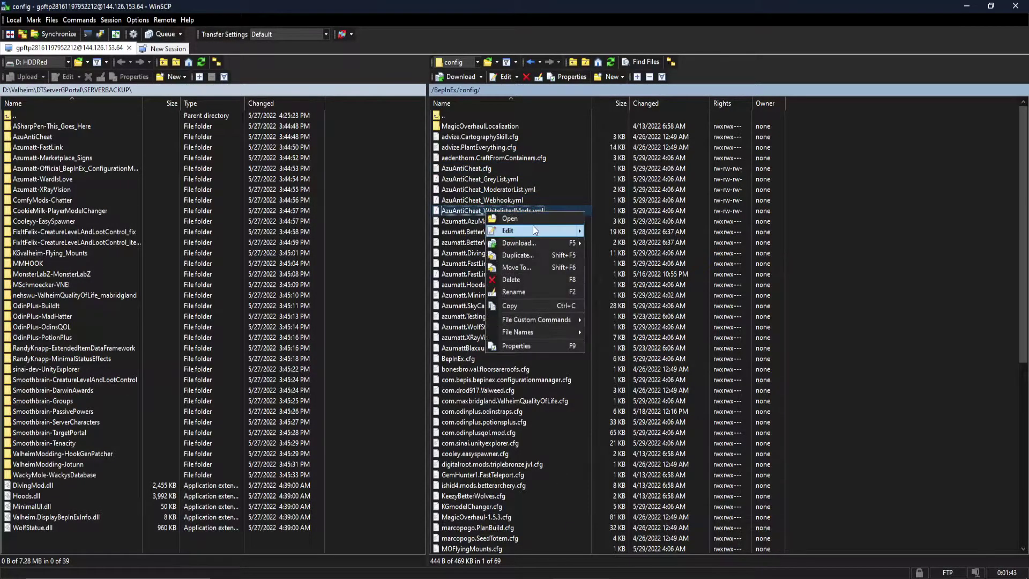
- Open the whitelist in Notepad++, paste the 35 mod hash lines below the header, and save
mouse_move(533, 229)
click(634, 265)
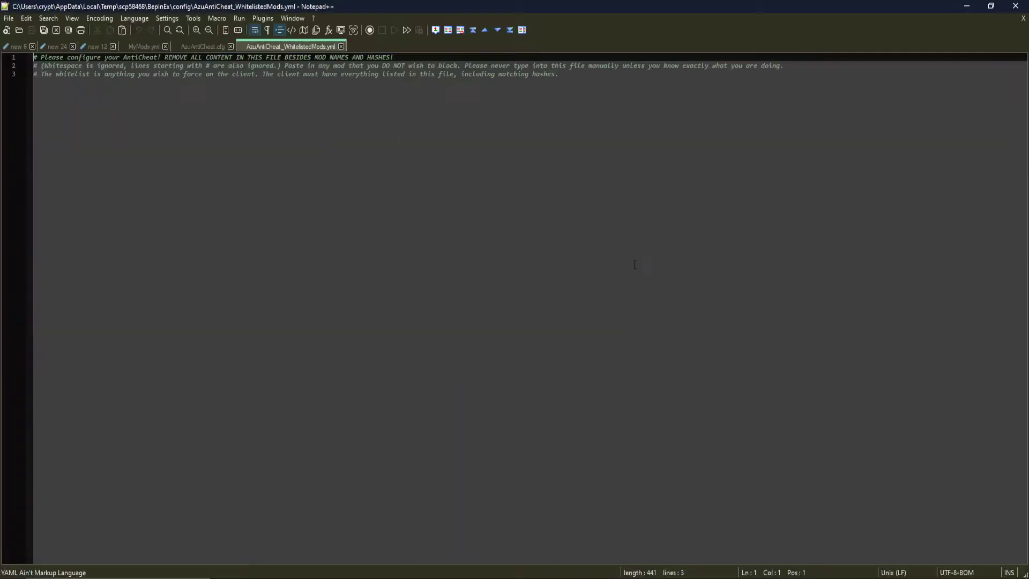
click(564, 105)
key(Return)
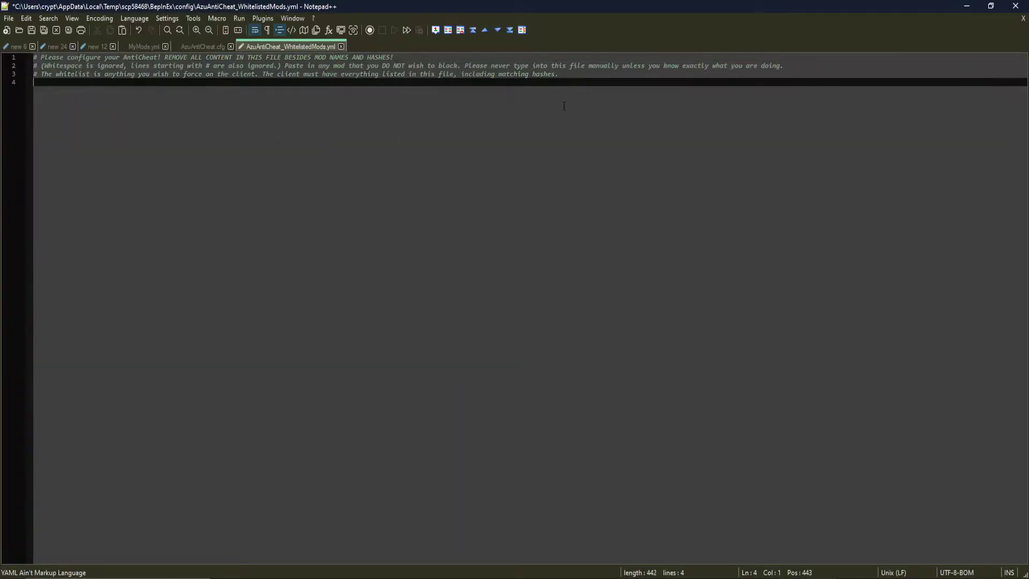
key(ctrl+v)
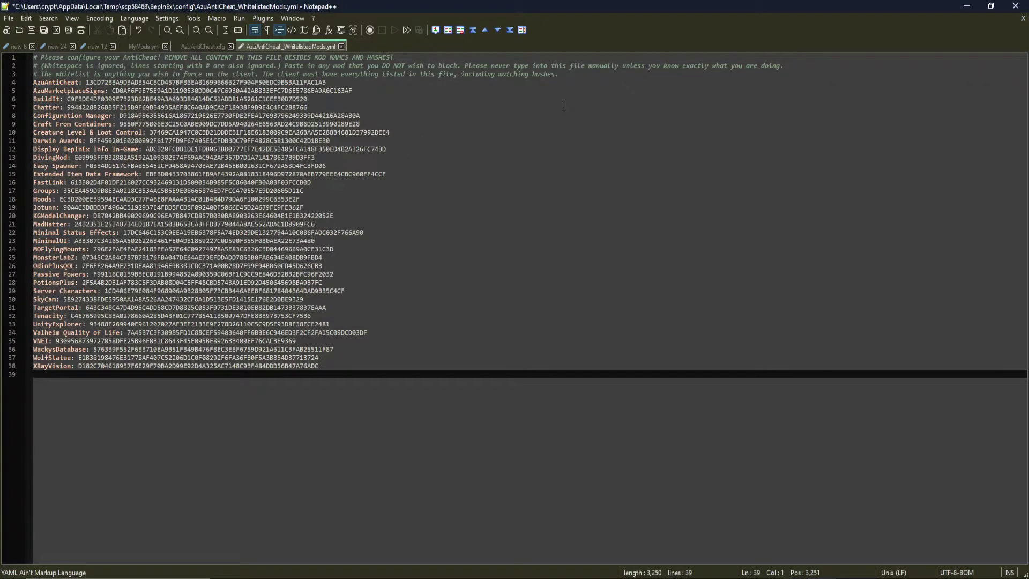
key(ctrl+s)
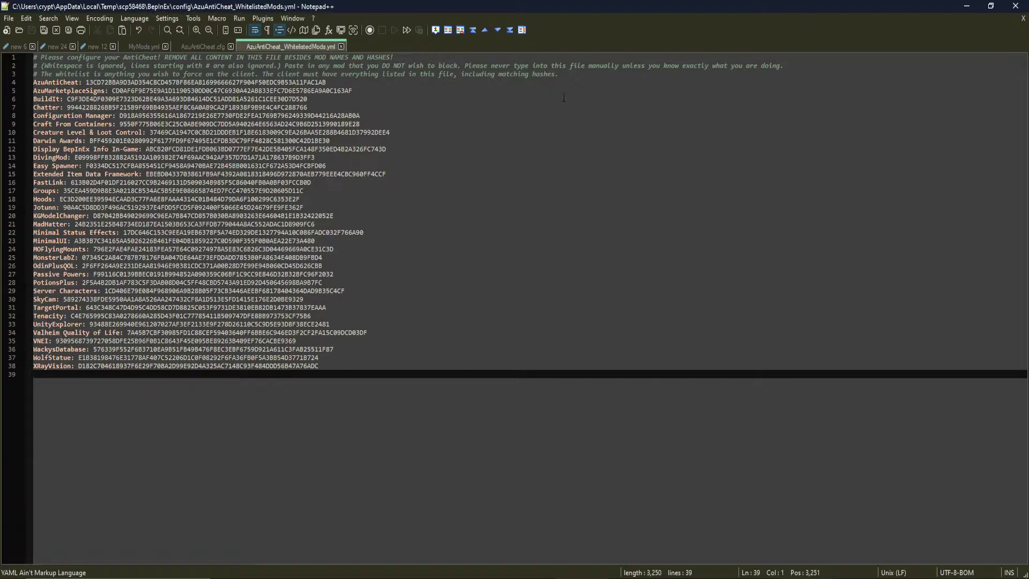
- Check the header comments and pasted entries, including the AzuAntiCheat line, then close the whitelist
drag(16, 73, 16, 57)
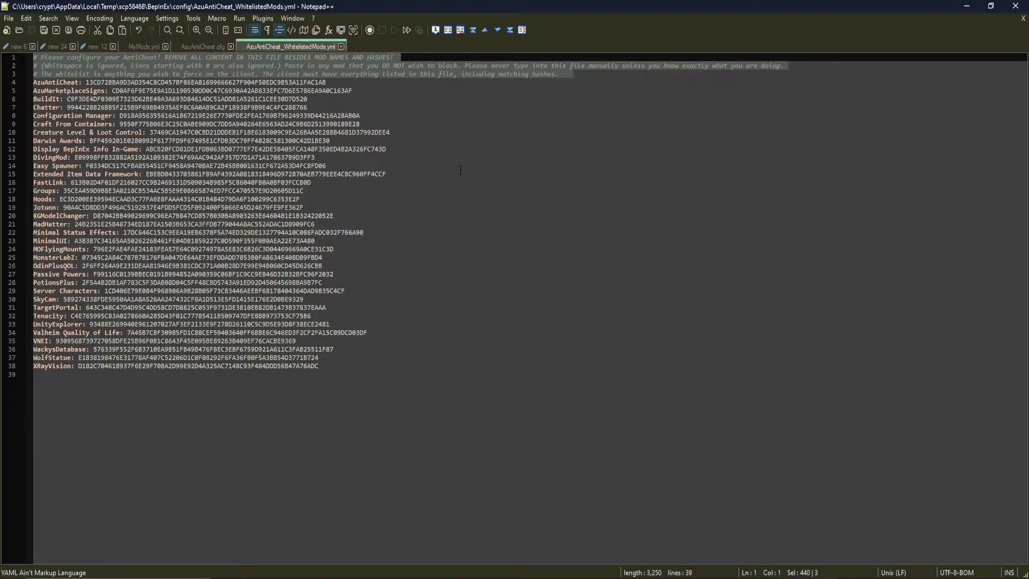
drag(319, 379, 33, 90)
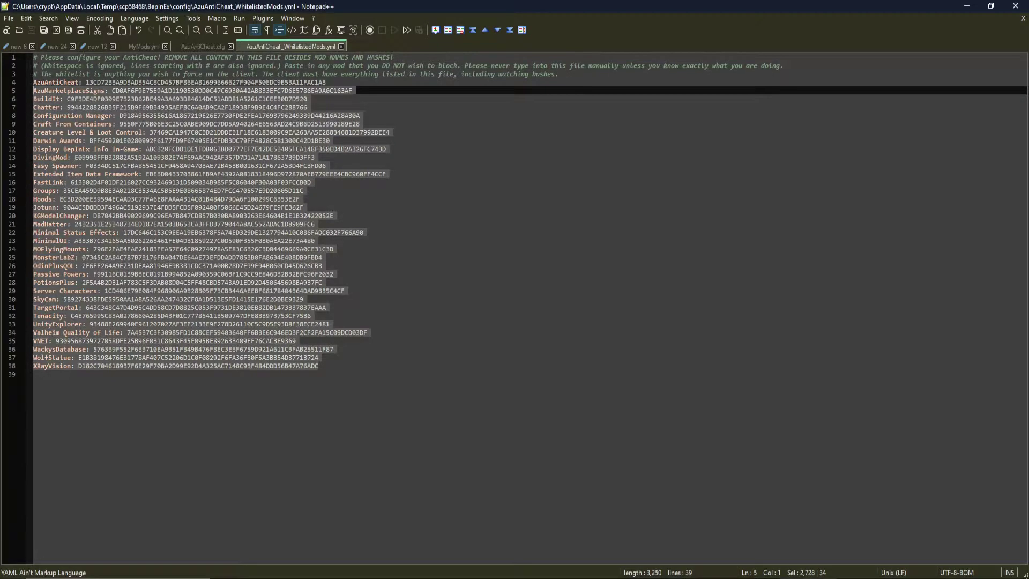
click(490, 172)
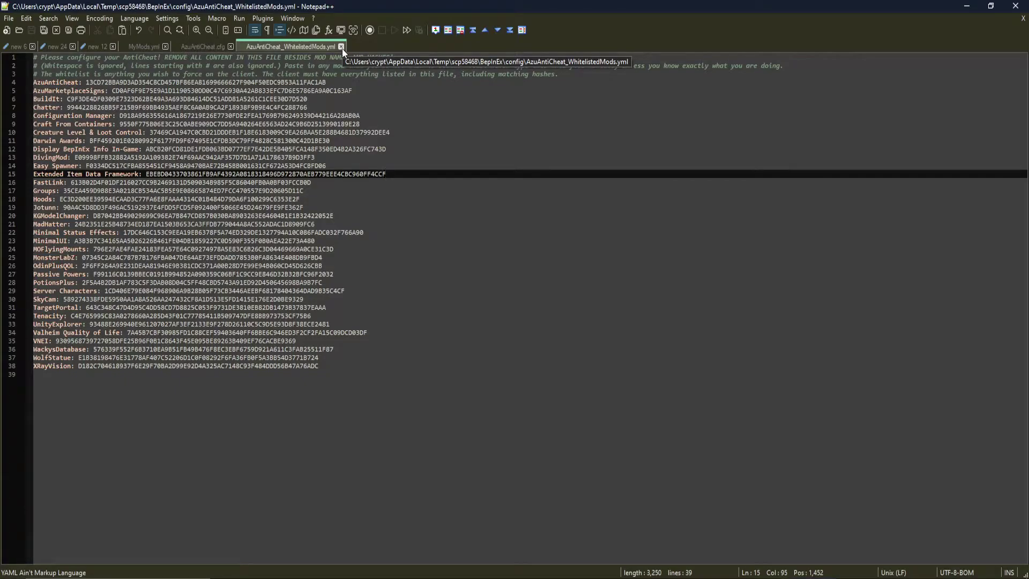
click(326, 82)
key(shift+Home)
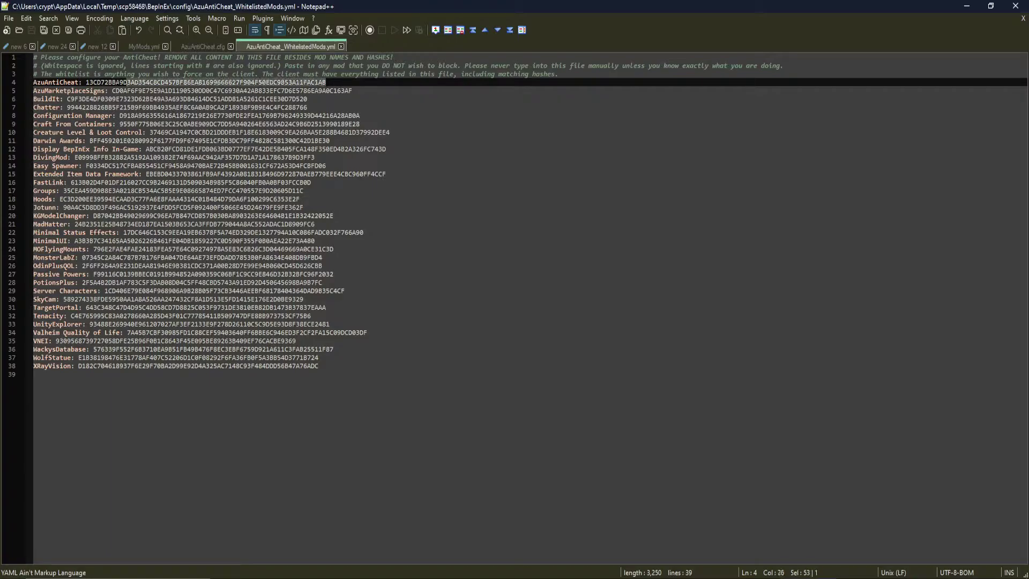
click(470, 145)
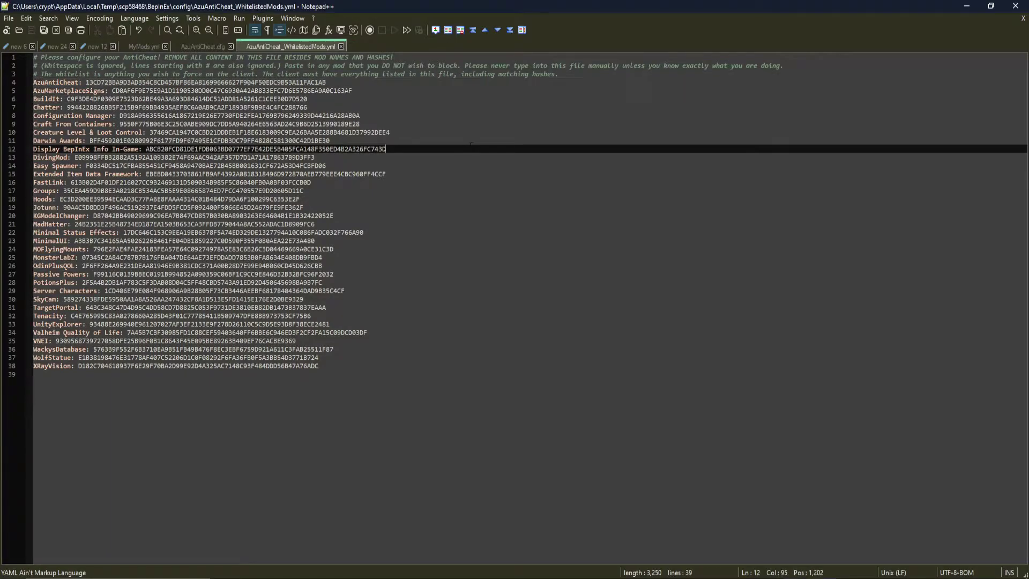
click(342, 47)
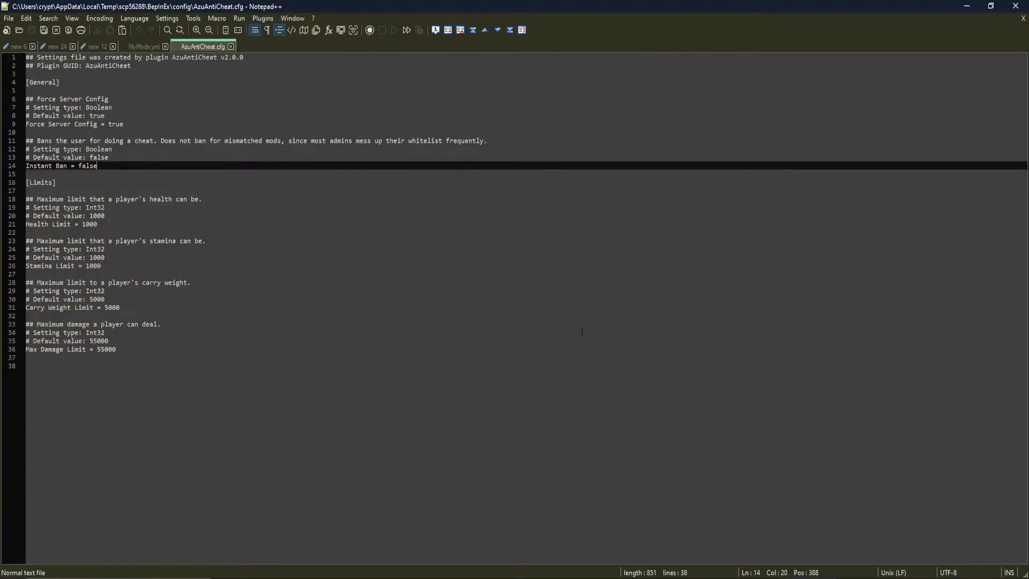
- Join My Test Server from Valheim's Fast Link, walk through the forest unkicked, then log out
click(808, 530)
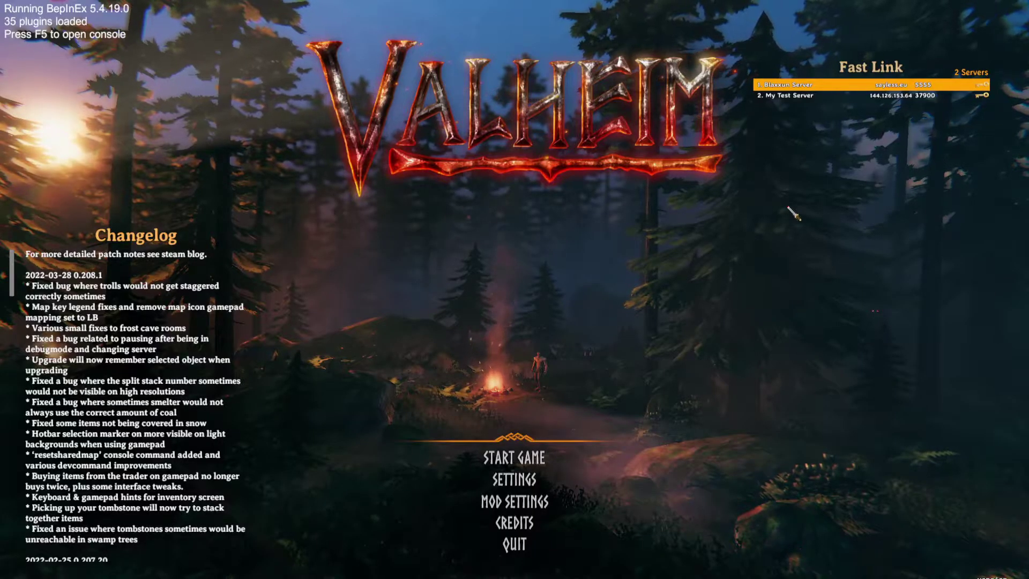
click(797, 95)
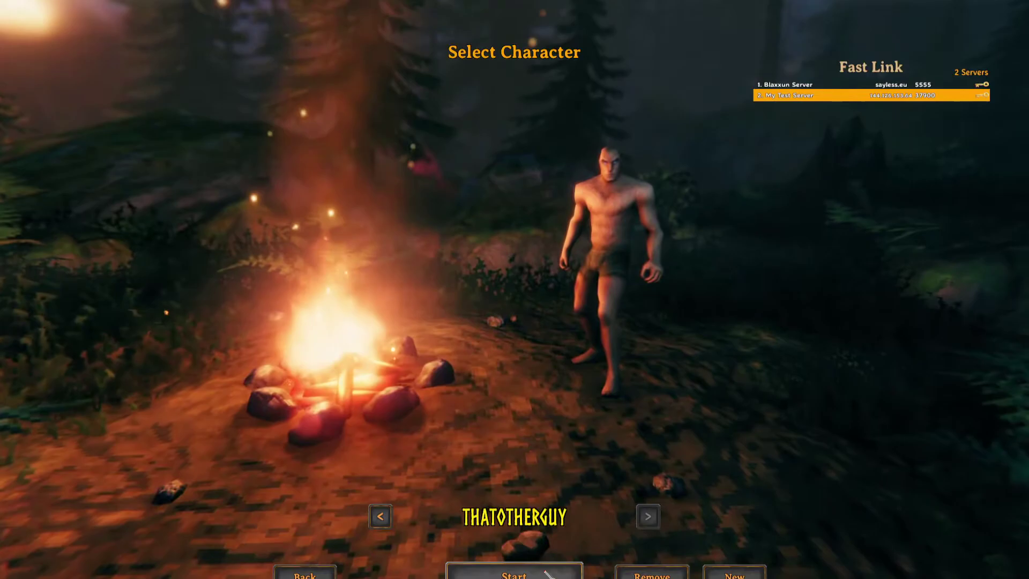
click(544, 572)
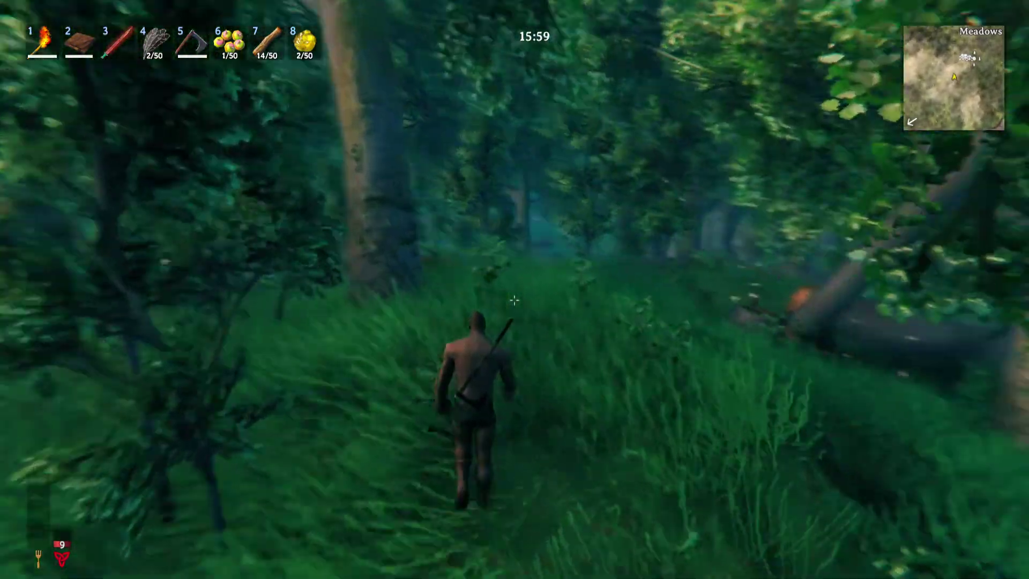
key(s)
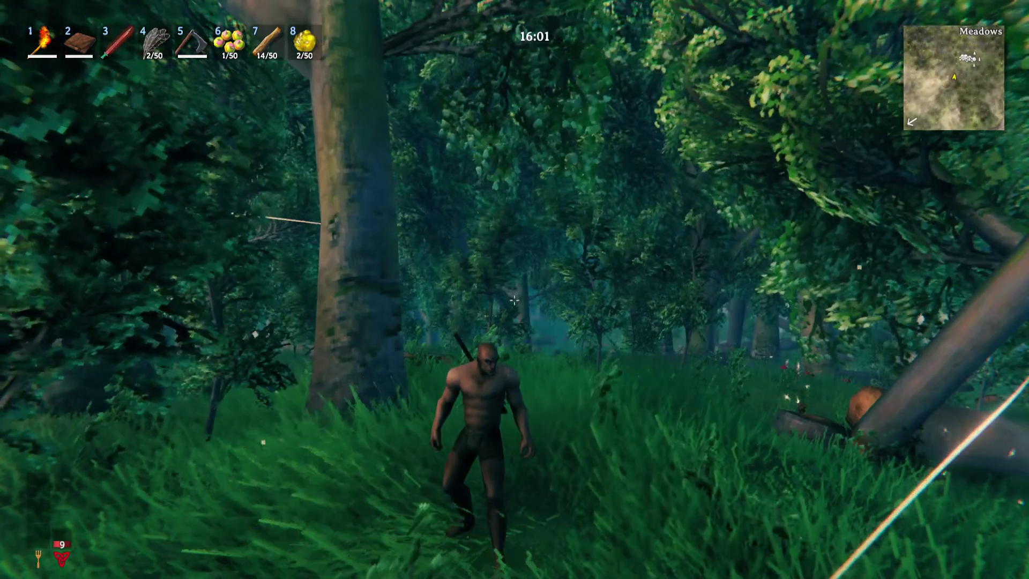
key(Escape)
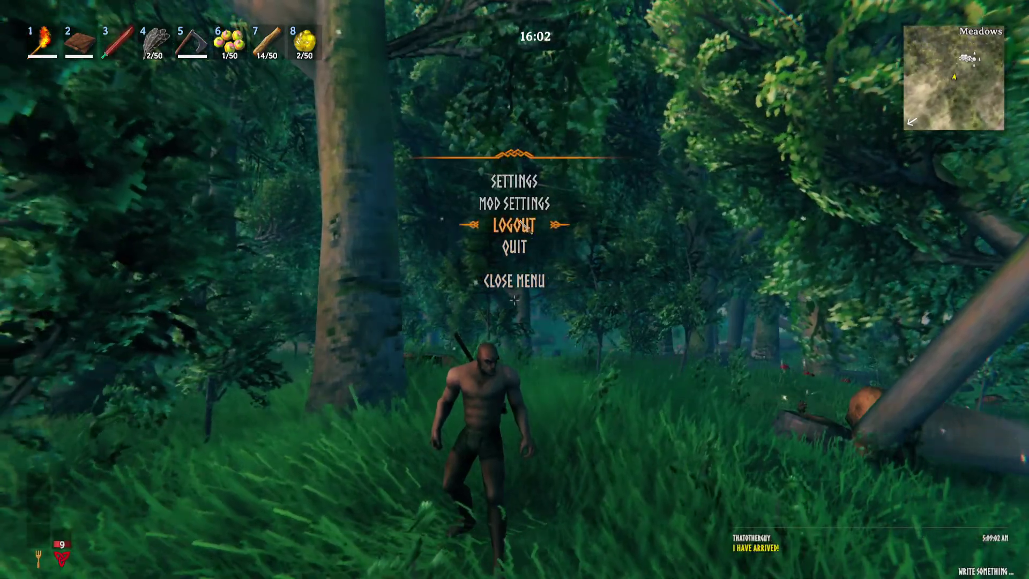
click(514, 225)
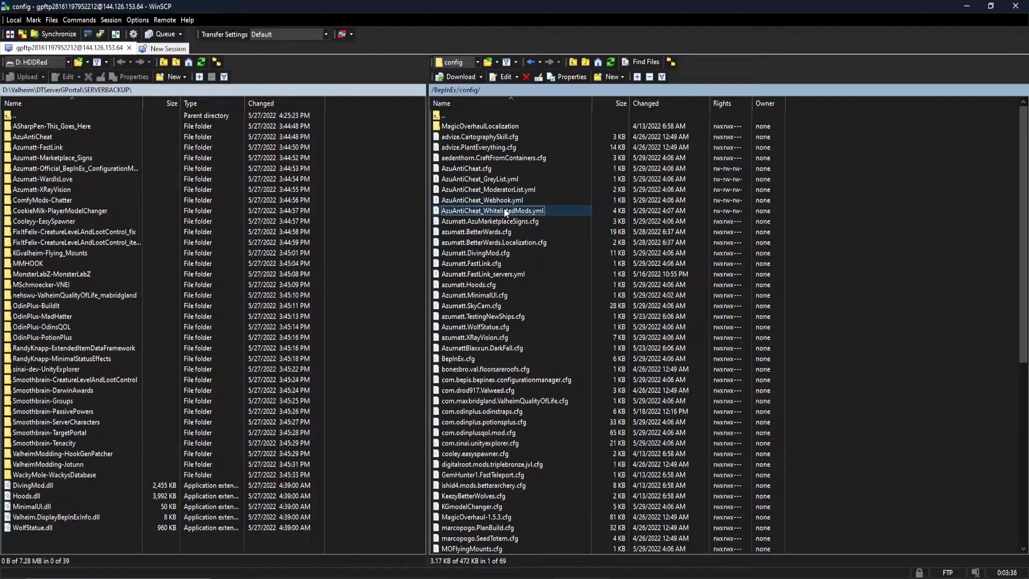
- Open AzuAntiCheat_WhitelistedMods.yml from WinSCP in the default Notepad editor, then close it
right_click(504, 209)
mouse_move(566, 230)
click(652, 251)
click(918, 104)
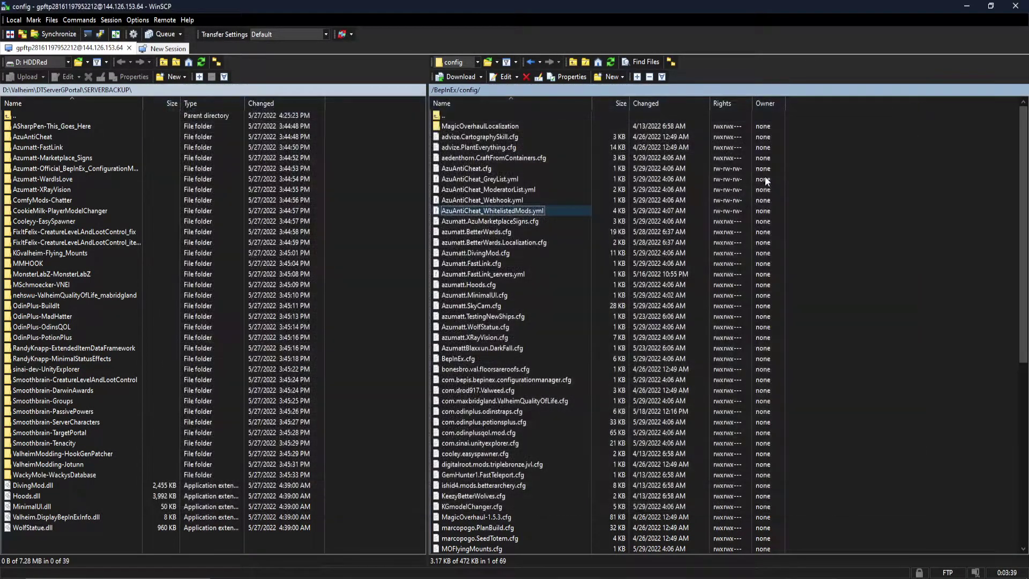
- Open AzuAntiCheat_WhitelistedMods.yml in Notepad++ through WinSCP's Edit menu and go to line 9
right_click(499, 210)
mouse_move(557, 231)
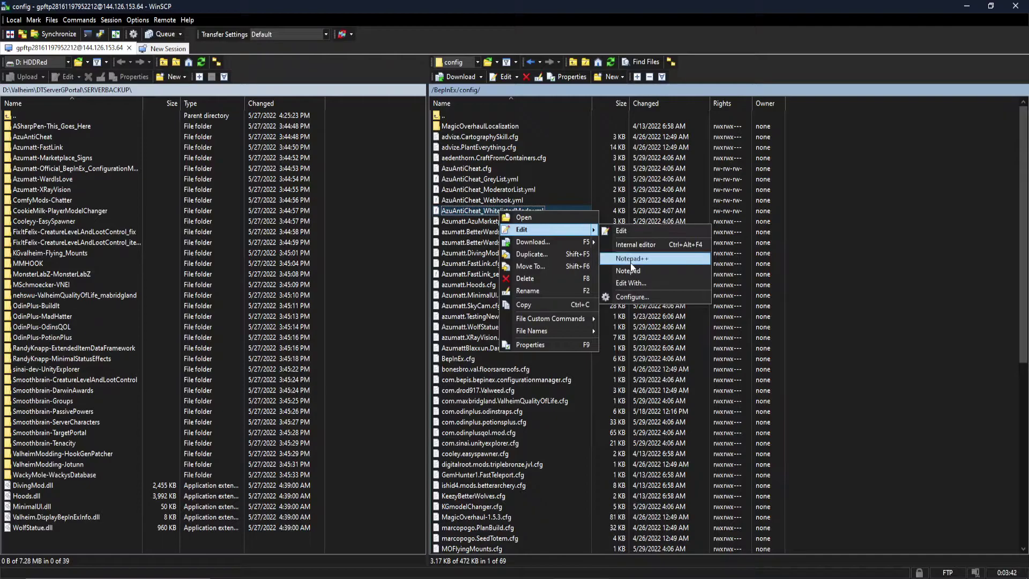
click(641, 259)
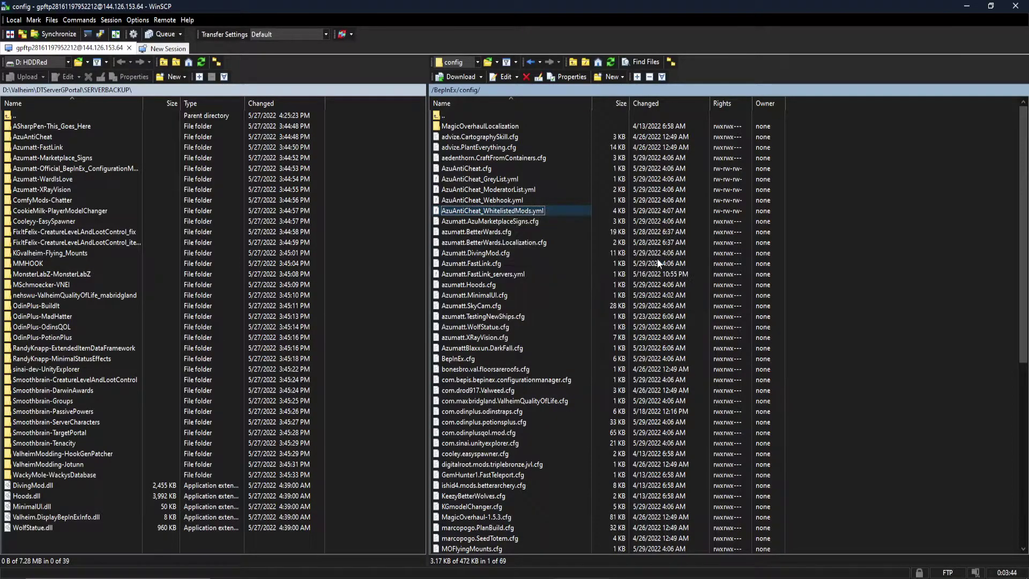
click(399, 125)
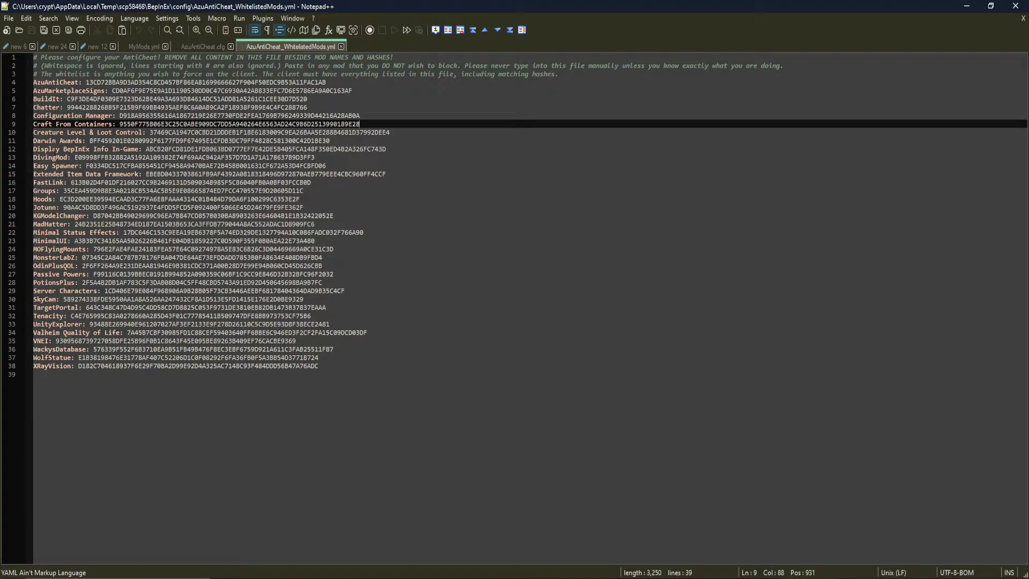
- Delete the Chatter line from the whitelist and save it back to the server
drag(33, 107, 328, 103)
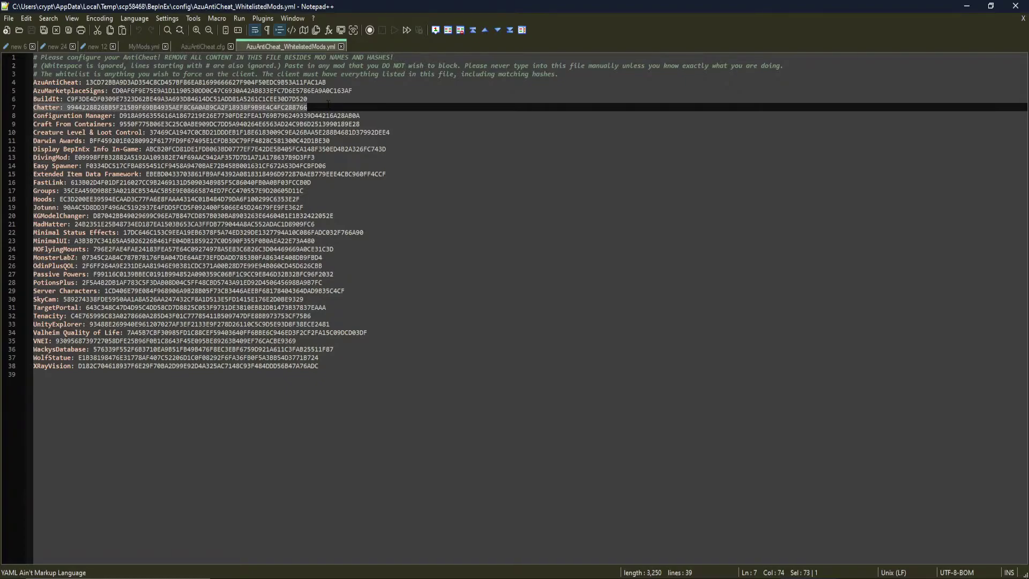
key(BackSpace)
key(BackSpace)
key(ctrl+s)
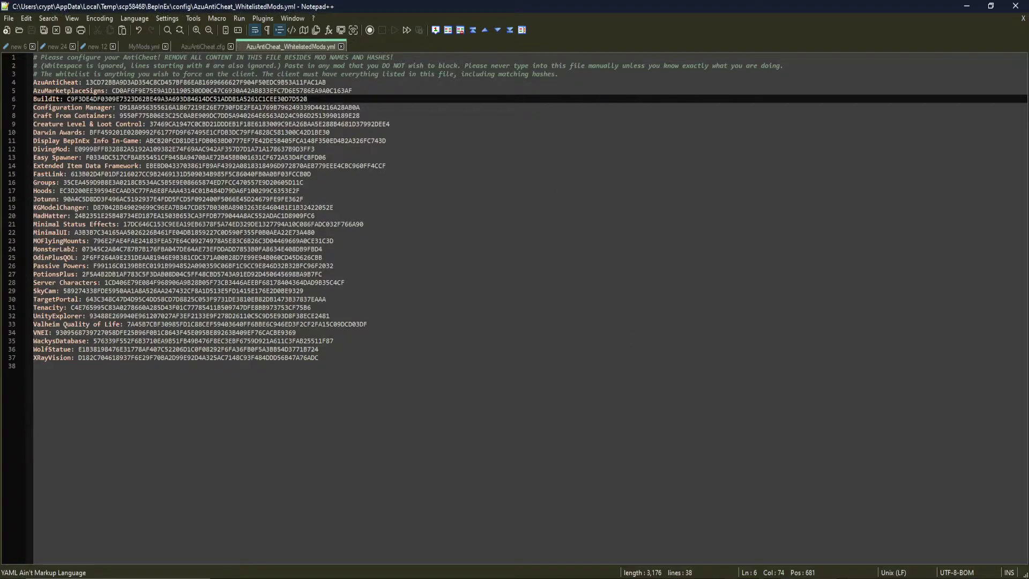
key(alt+Tab)
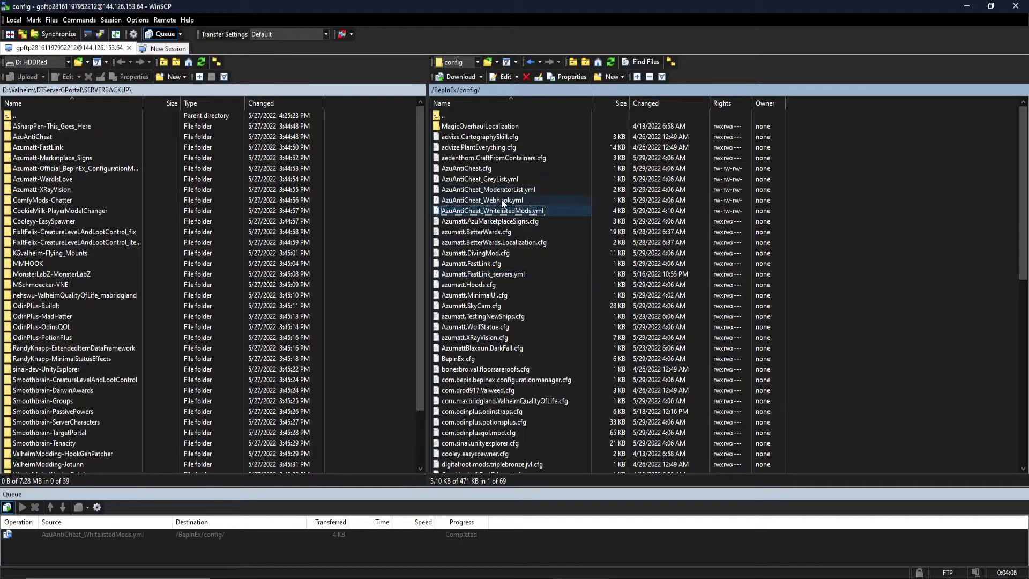
- Open AzuAntiCheat_GreyList.yml in Notepad++, paste the Chatter entry with its hash, and save
click(482, 179)
right_click(488, 180)
mouse_move(553, 206)
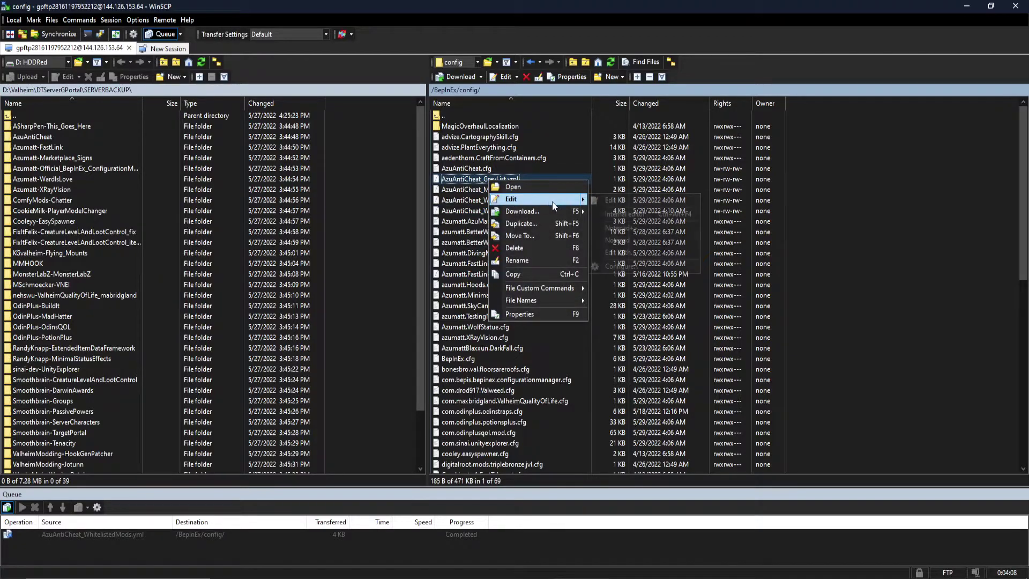
click(628, 223)
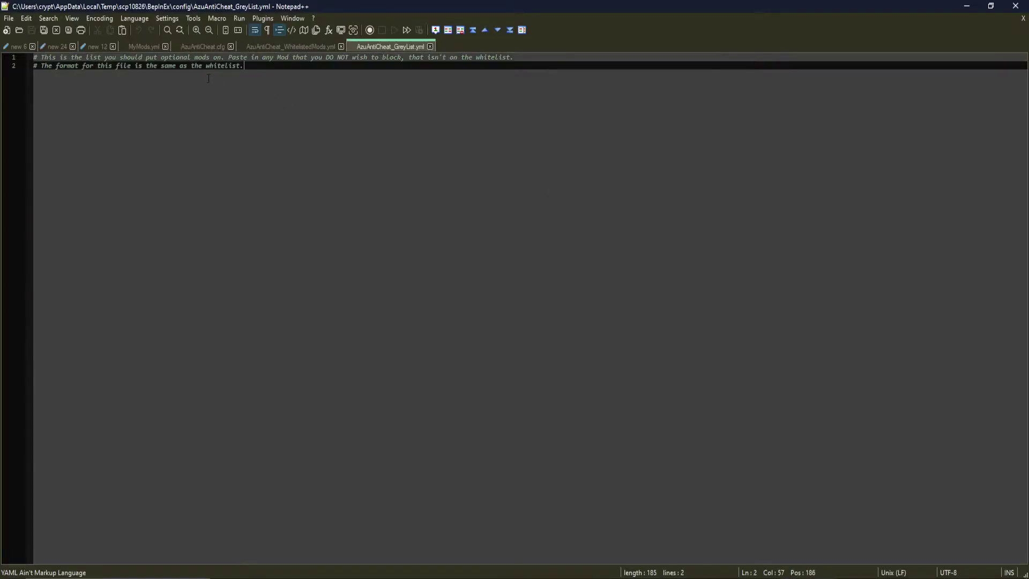
key(Return)
key(ctrl+v)
key(ctrl+s)
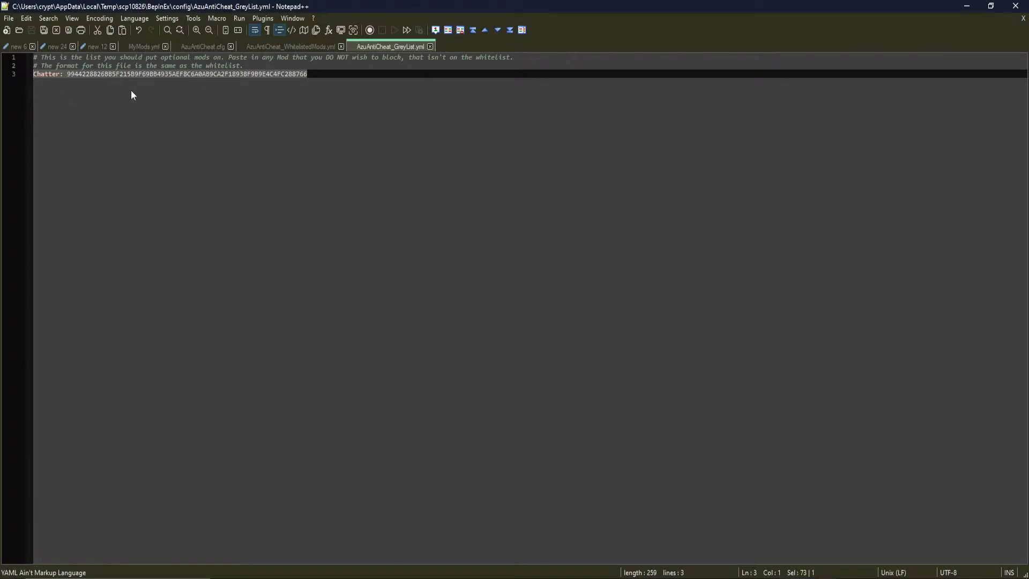
- Close the WhitelistedMods and GreyList tabs, leaving AzuAntiCheat.cfg showing
key(End)
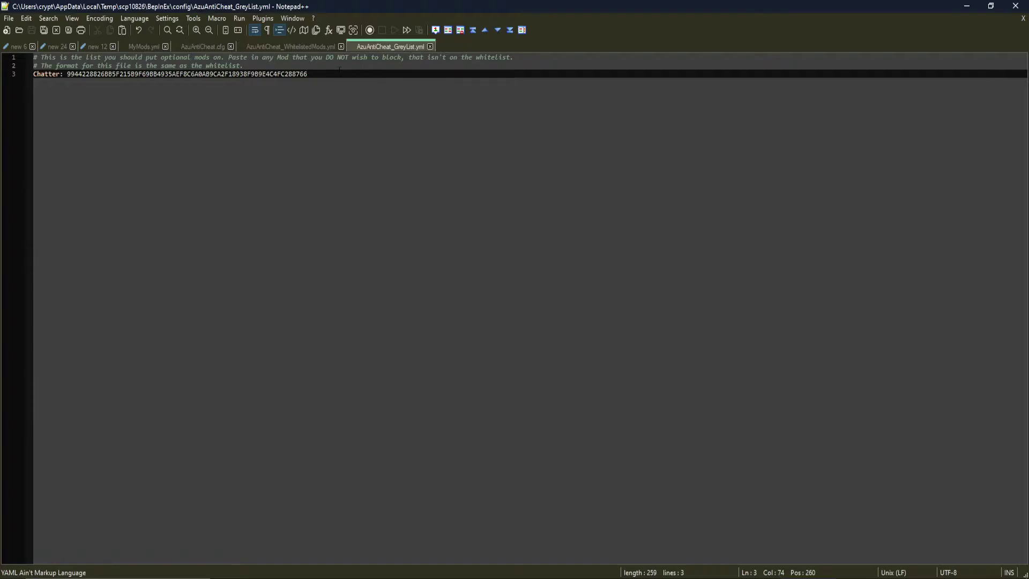
click(310, 47)
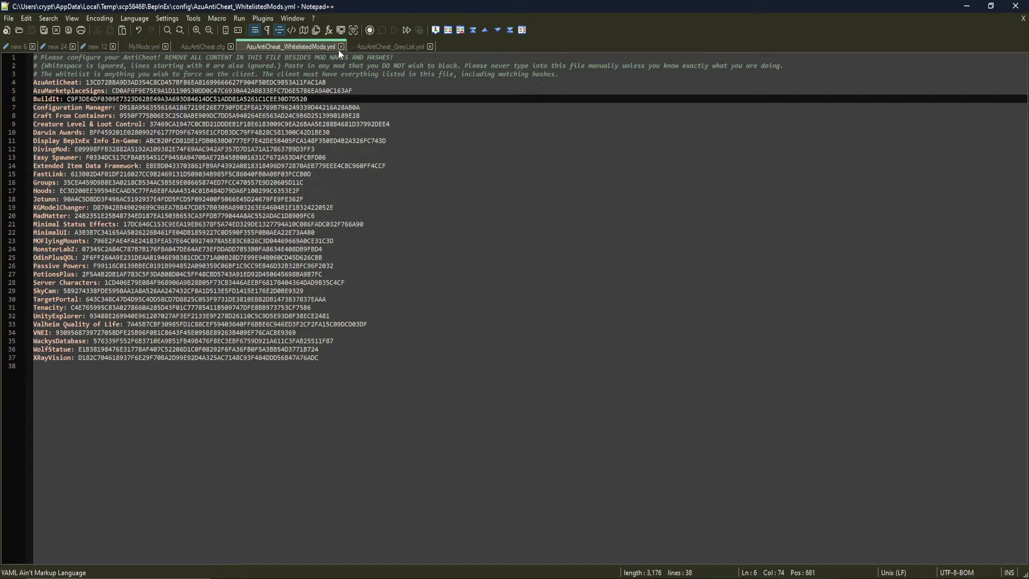
key(ctrl+Tab)
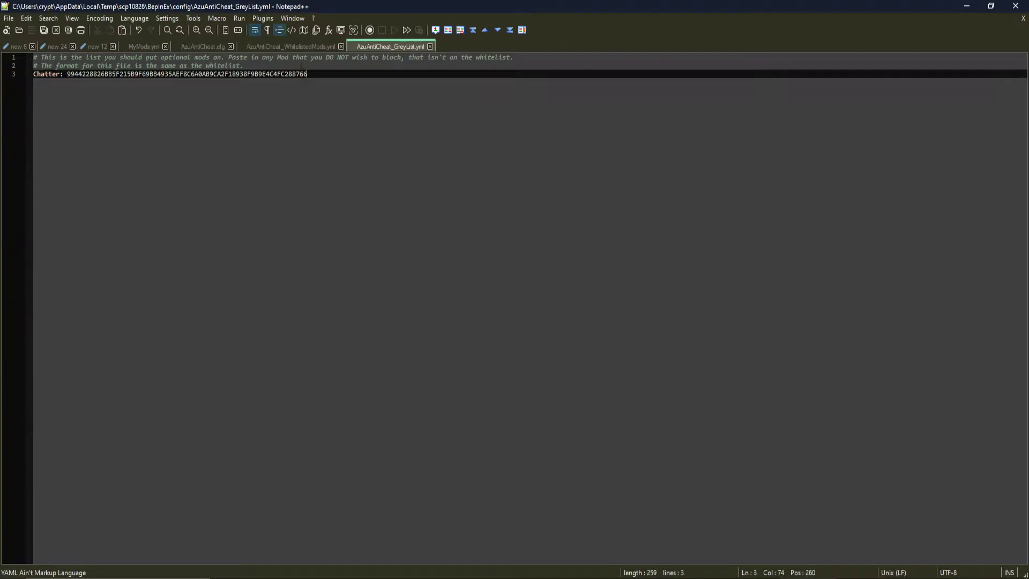
click(340, 47)
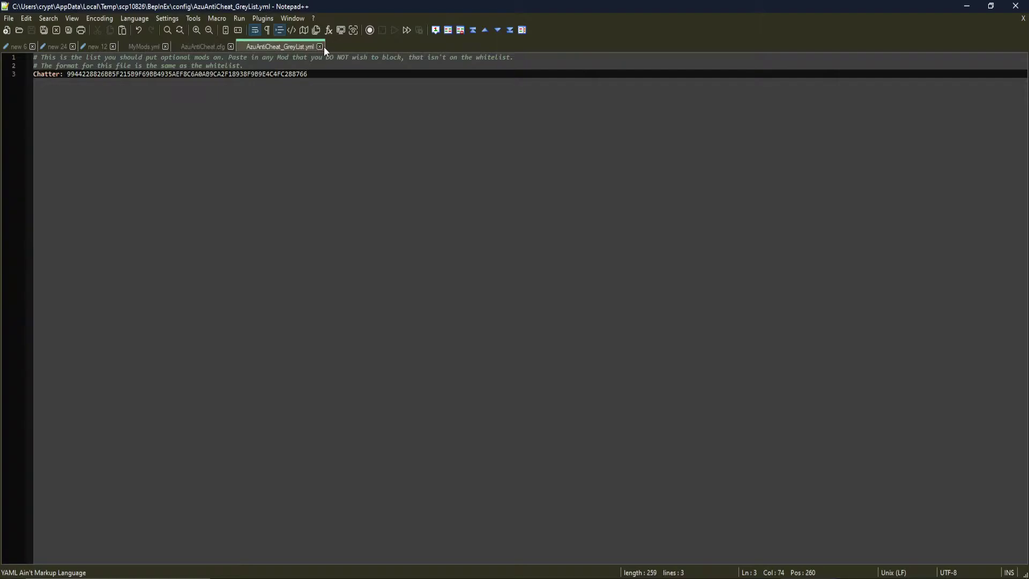
click(321, 47)
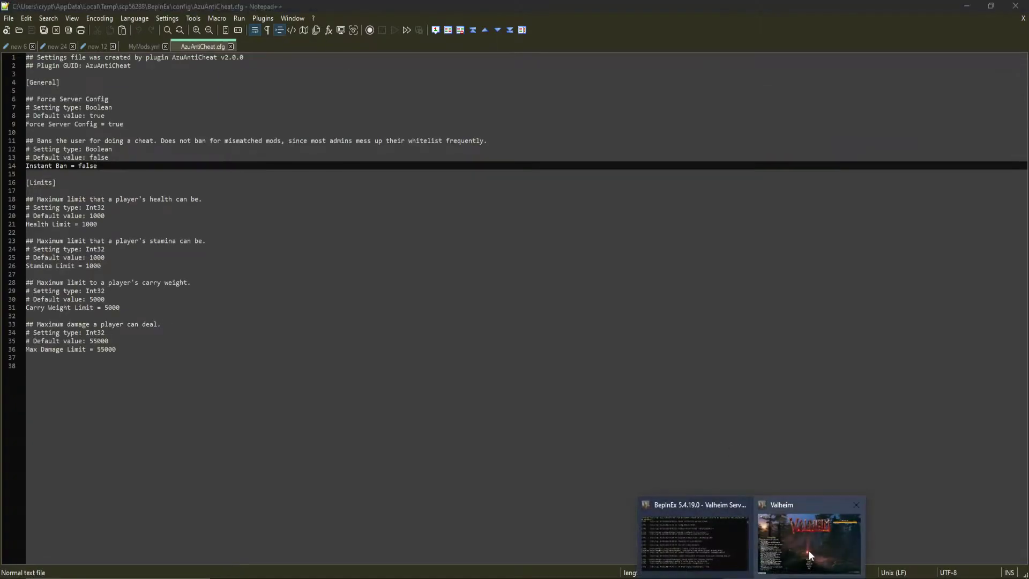
- Open the server's AzuAntiCheat_Webhook.yml from WinSCP's remote panel in Notepad++
click(792, 538)
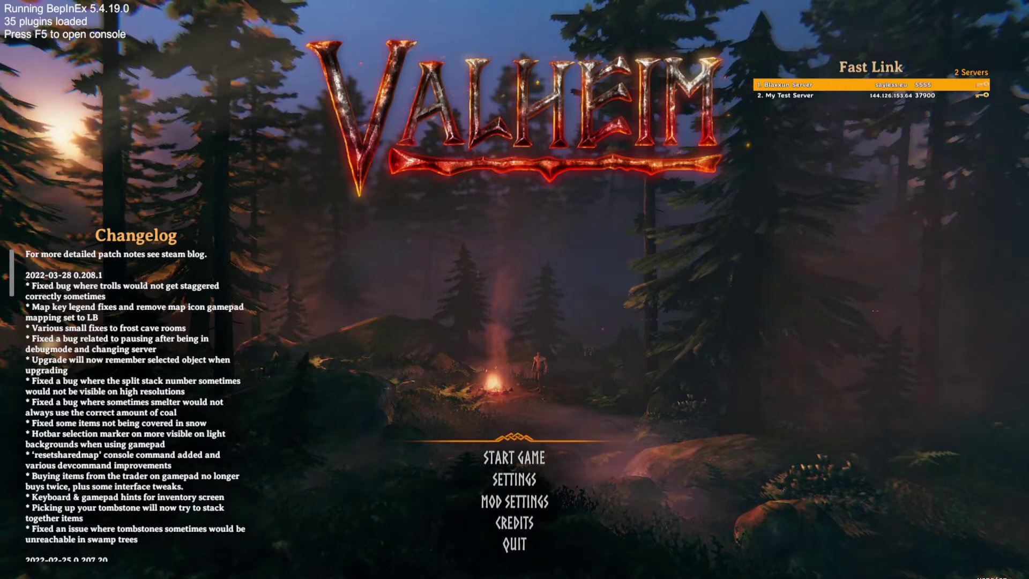
key(alt+Tab)
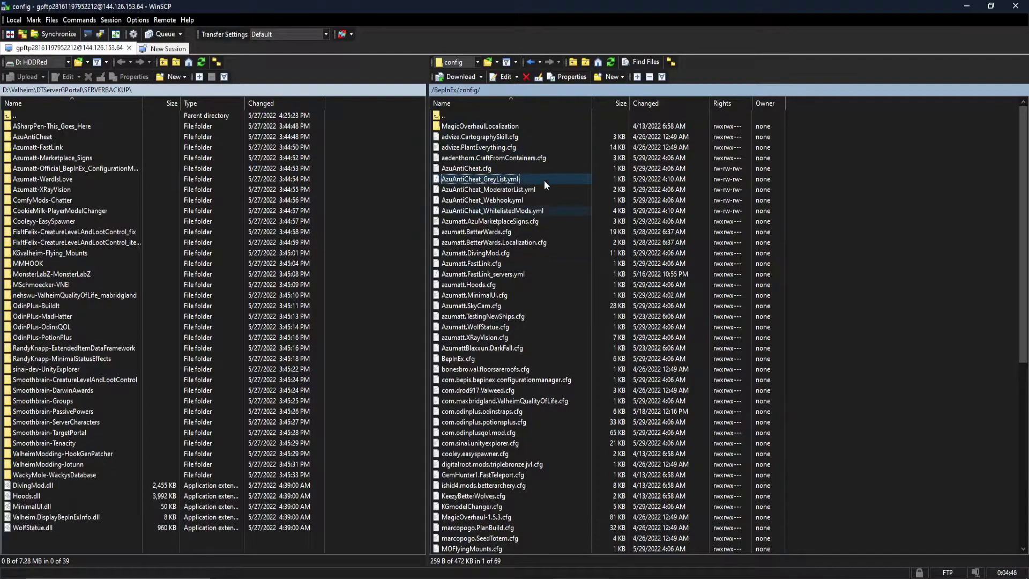
click(492, 203)
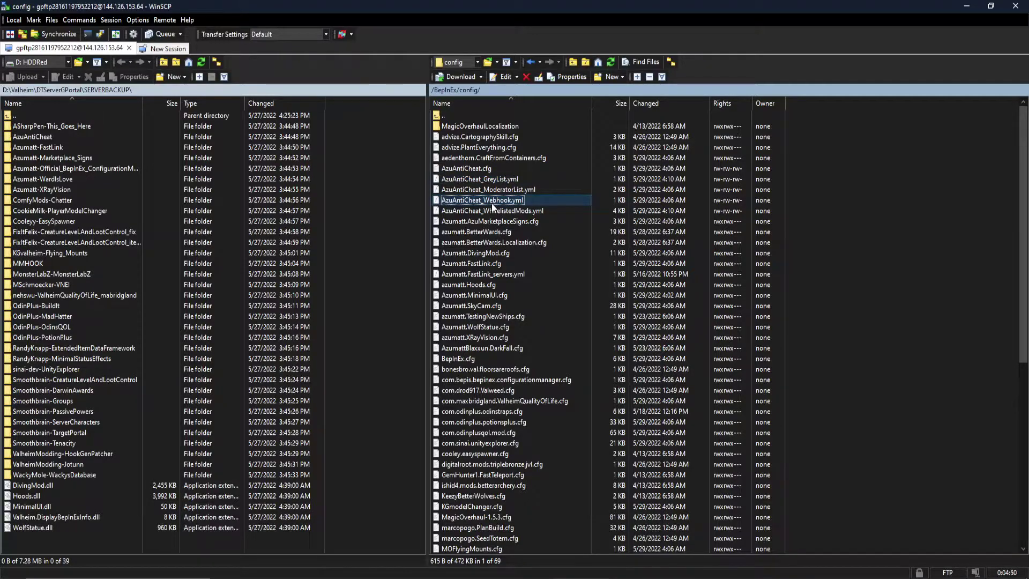
right_click(497, 201)
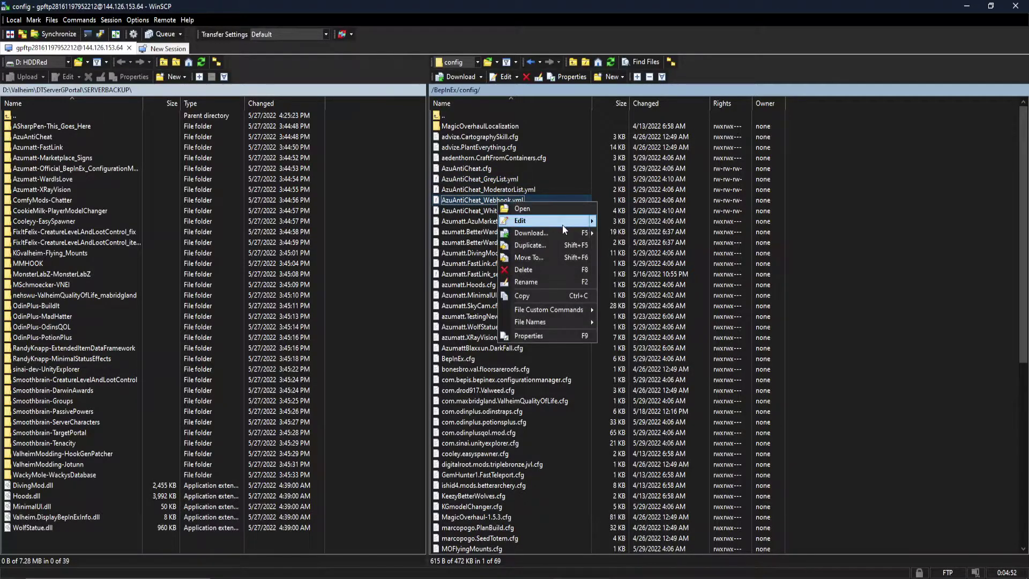
mouse_move(562, 224)
click(638, 251)
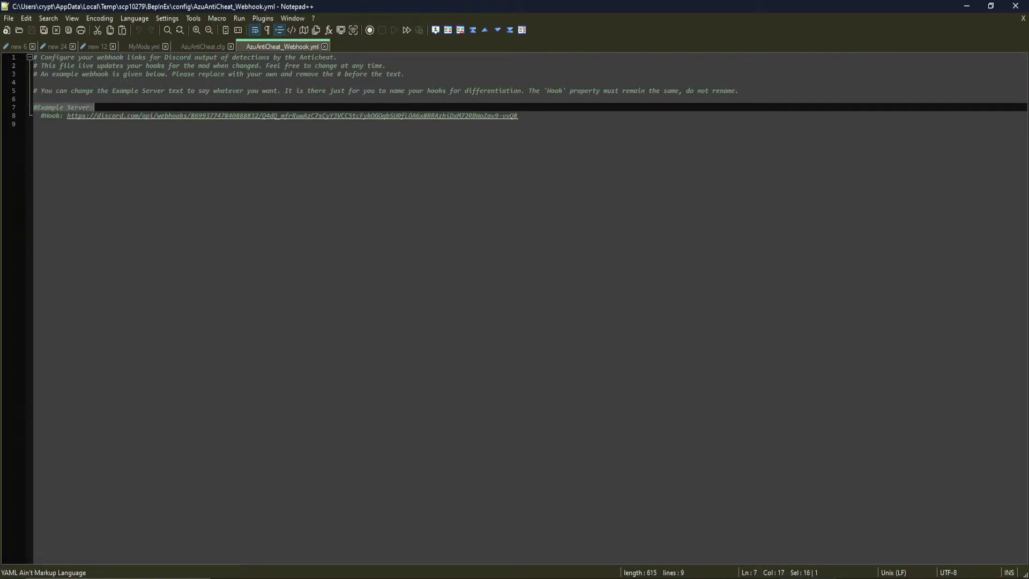
- Remove the # comment markers from the Example Server line and the Hook line
click(600, 119)
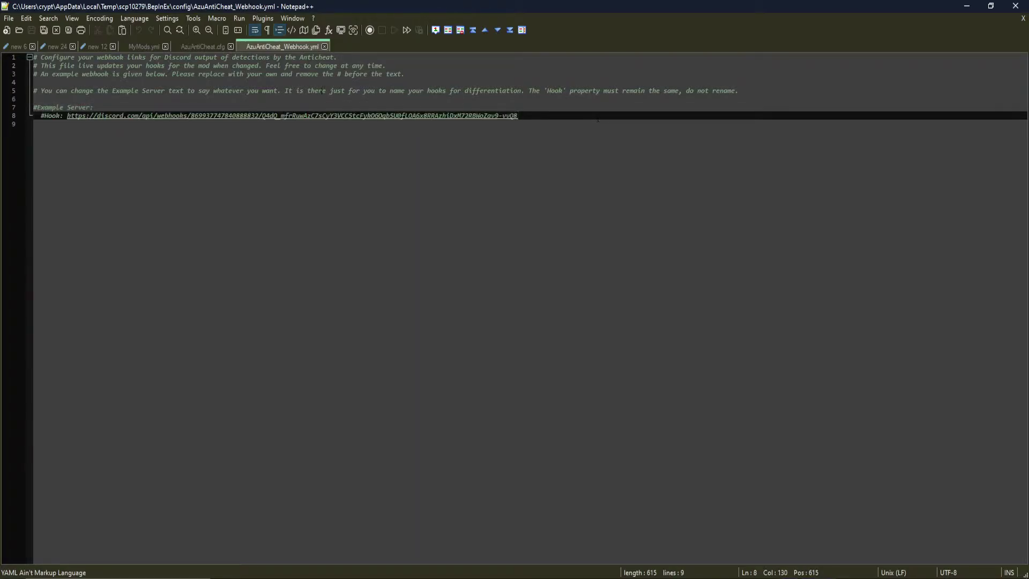
click(37, 107)
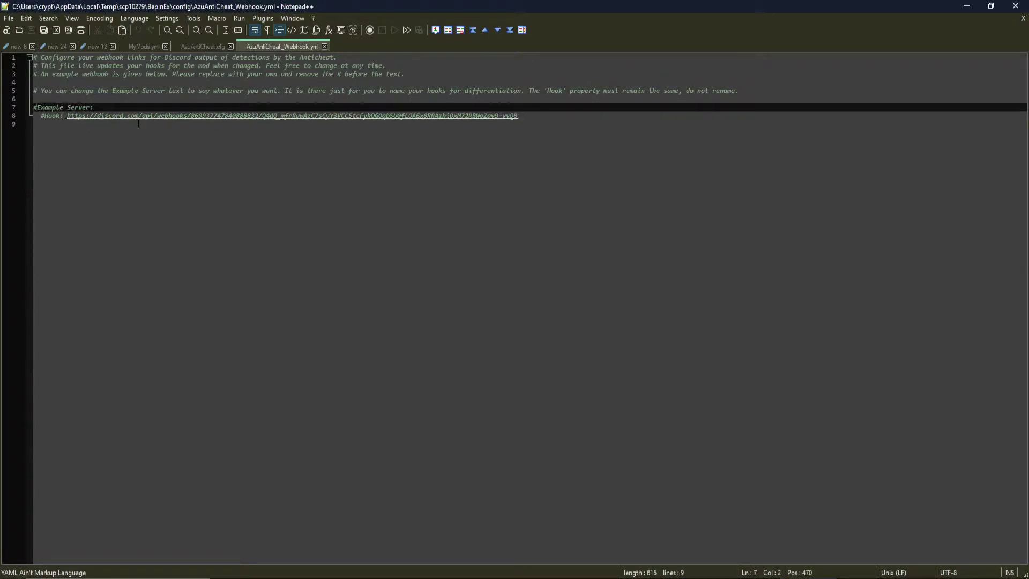
key(BackSpace)
key(Down)
key(Home)
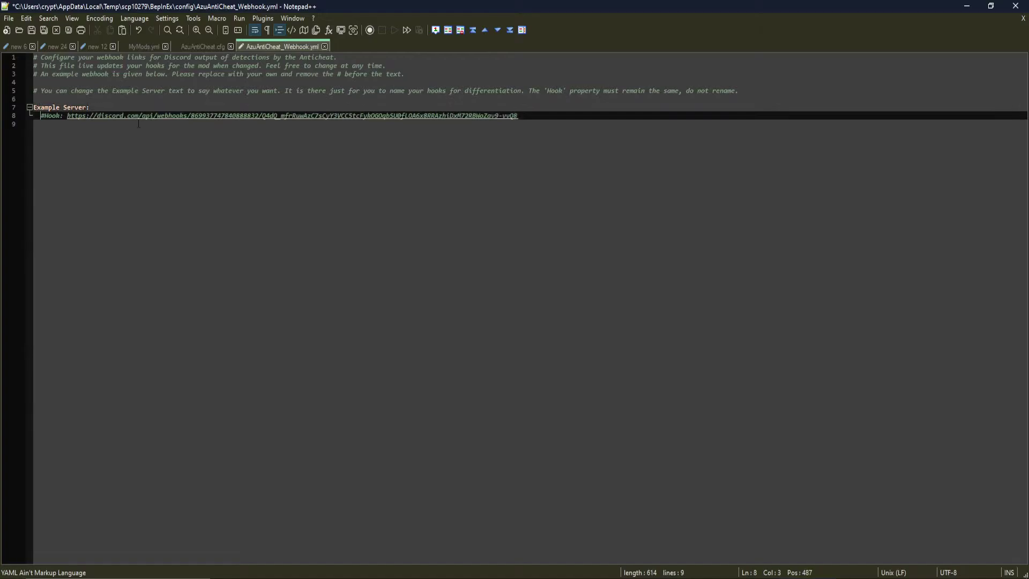
key(Delete)
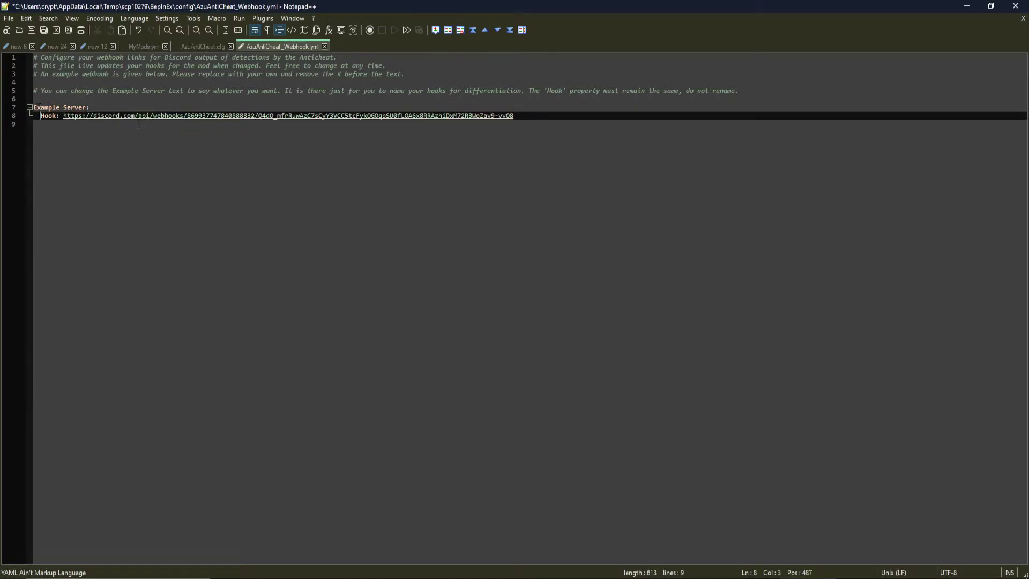
- Rename the 'Example Server' label to 'Azumatt Server'
click(63, 107)
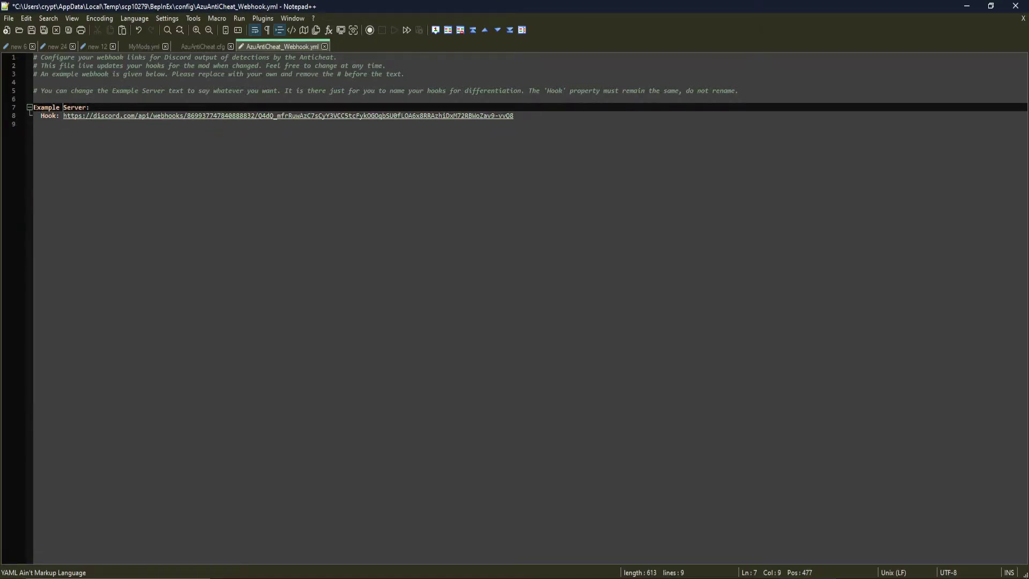
drag(32, 107, 86, 107)
text(Azumatt Server)
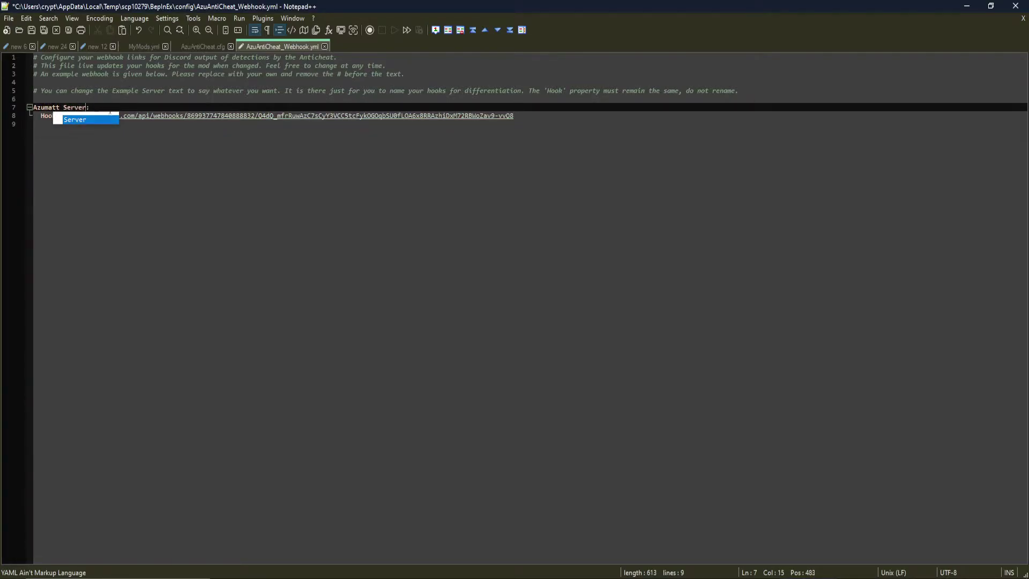
key(Escape)
key(Up)
- Select the renamed server line and its Hook URL line together
double_click(48, 116)
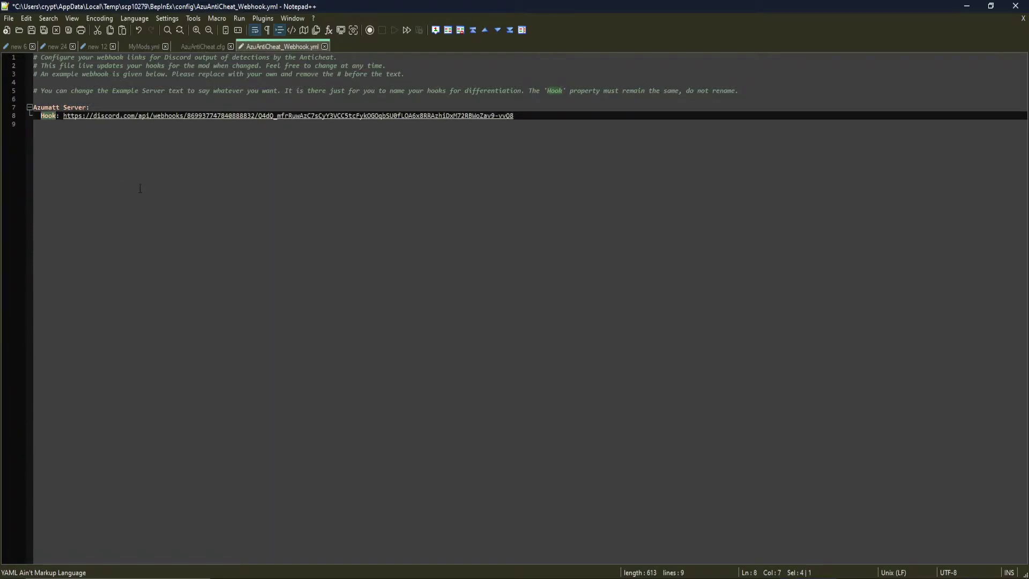
drag(63, 116, 536, 116)
click(612, 117)
key(Home)
key(shift+Up)
key(shift+Home)
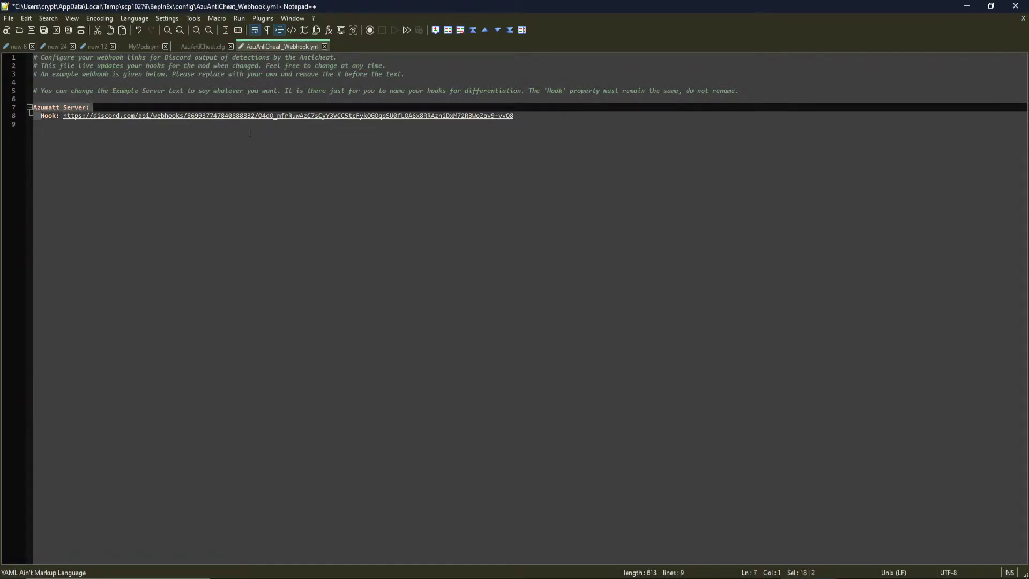
drag(546, 114, 2, 109)
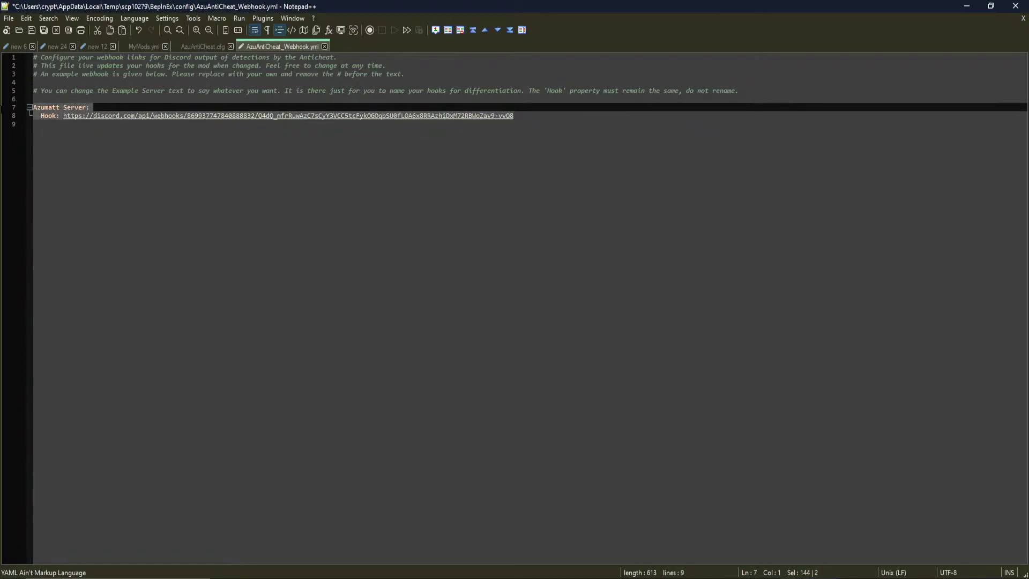
- Paste a duplicate of the server entry below the Hook line and remove its indentation
click(554, 114)
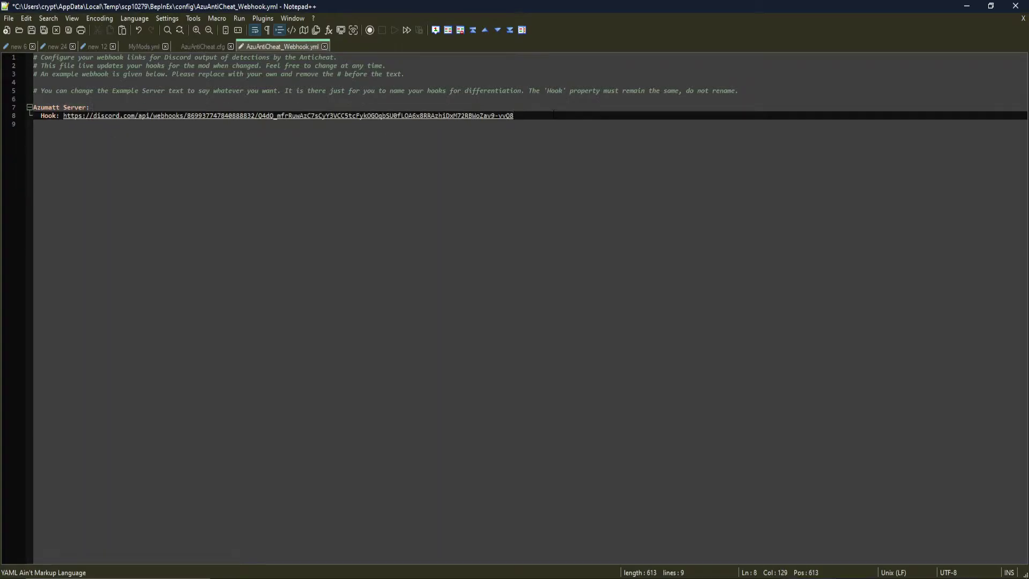
key(Return)
key(ctrl+v)
key(Up)
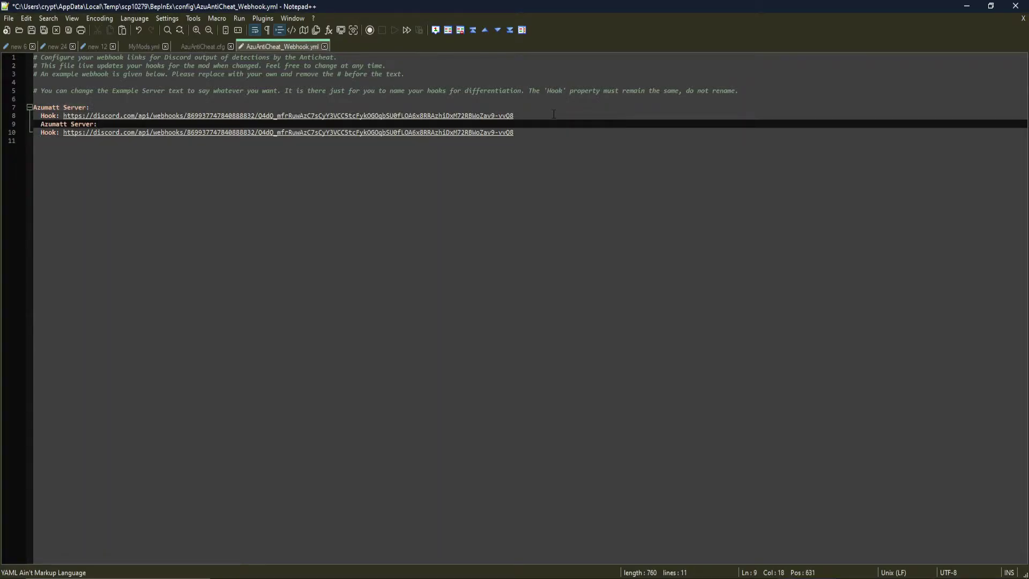
key(Home)
key(BackSpace)
key(BackSpace)
key(Down)
key(Down)
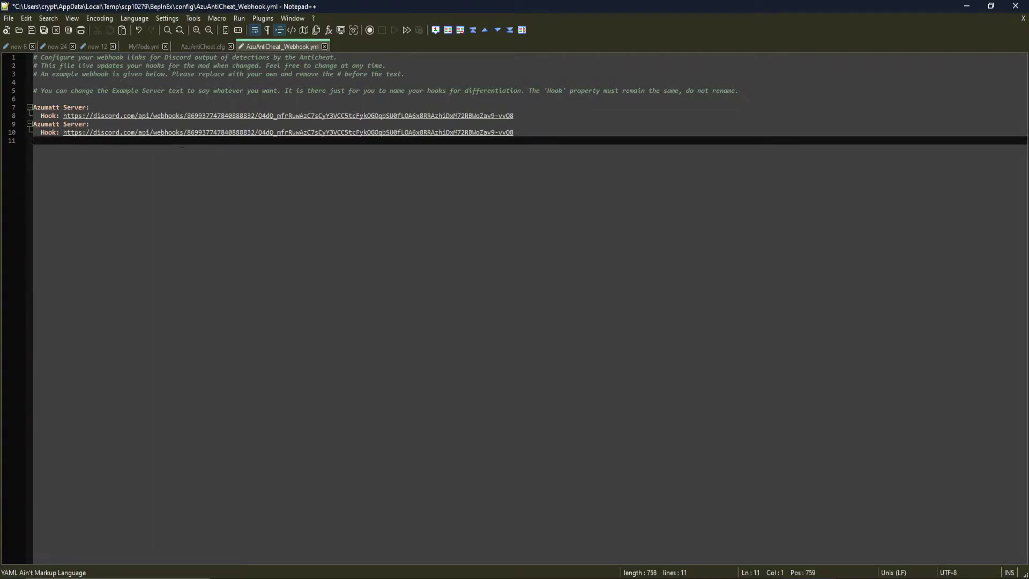
- Delete the duplicate entry again and save AzuAntiCheat_Webhook.yml
drag(547, 145, 555, 117)
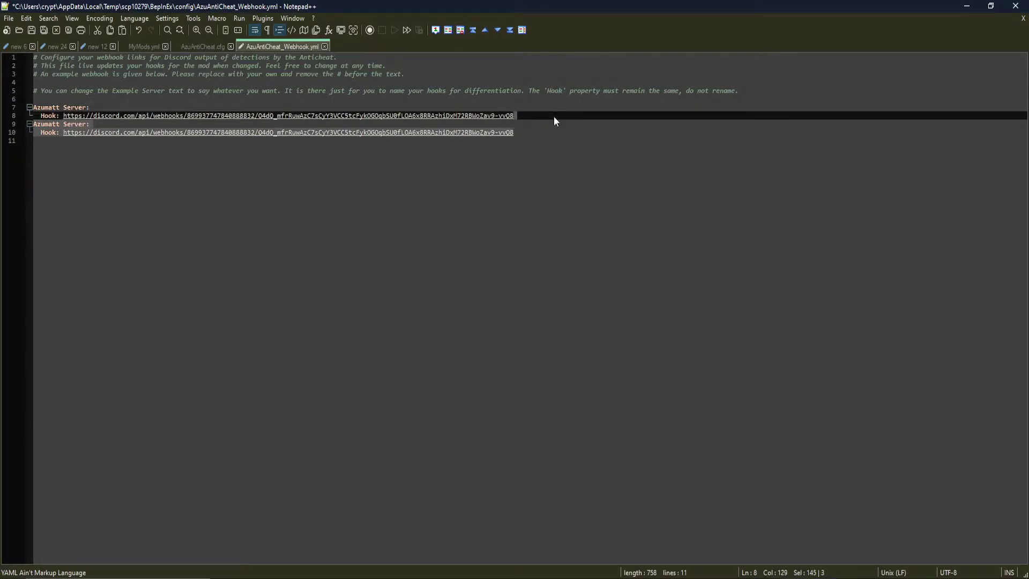
key(Delete)
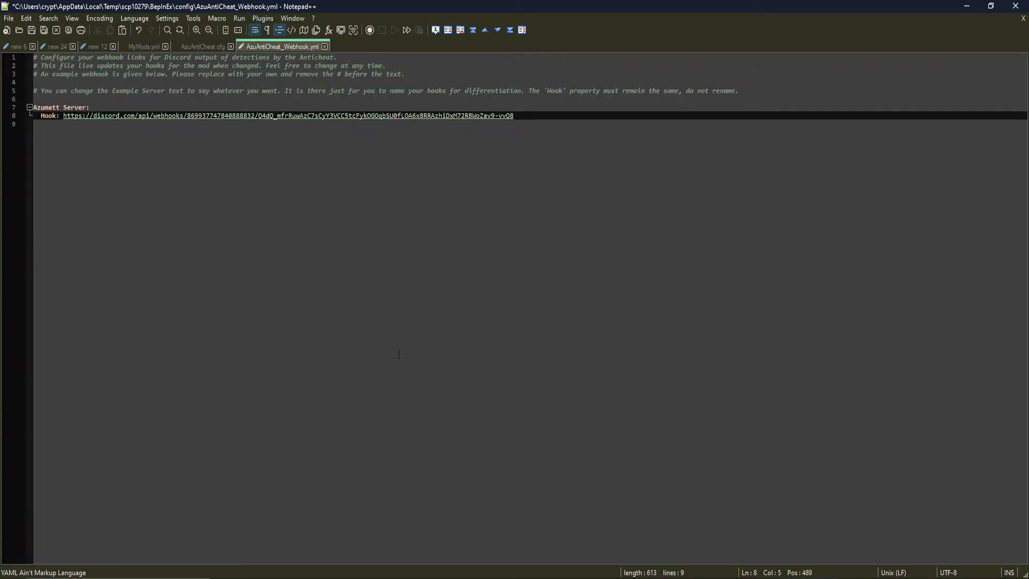
click(347, 204)
key(ctrl+s)
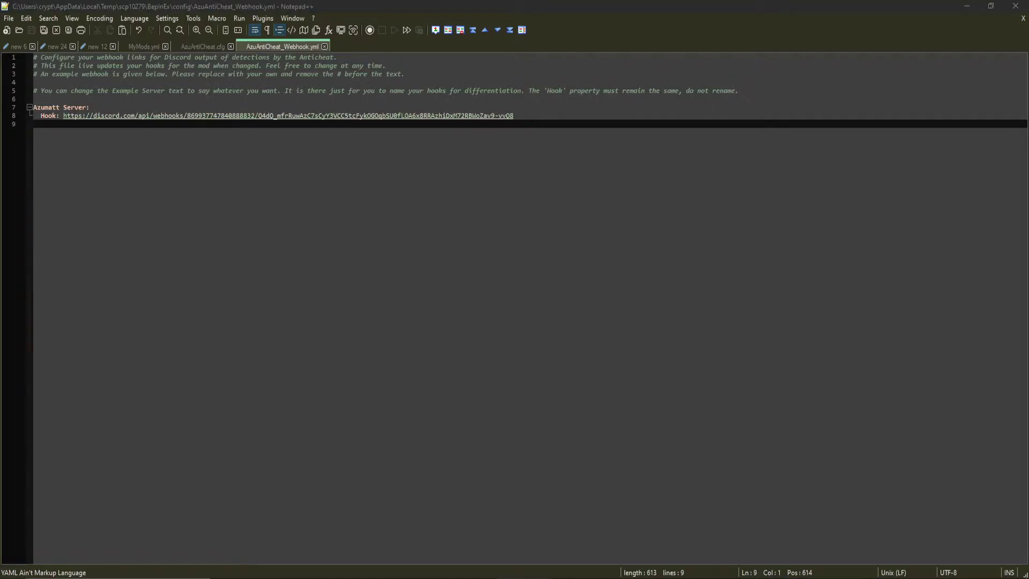
- Copy the Thunderstore Updates webhook URL from the Discord server's Integrations > Webhooks settings
click(564, 5)
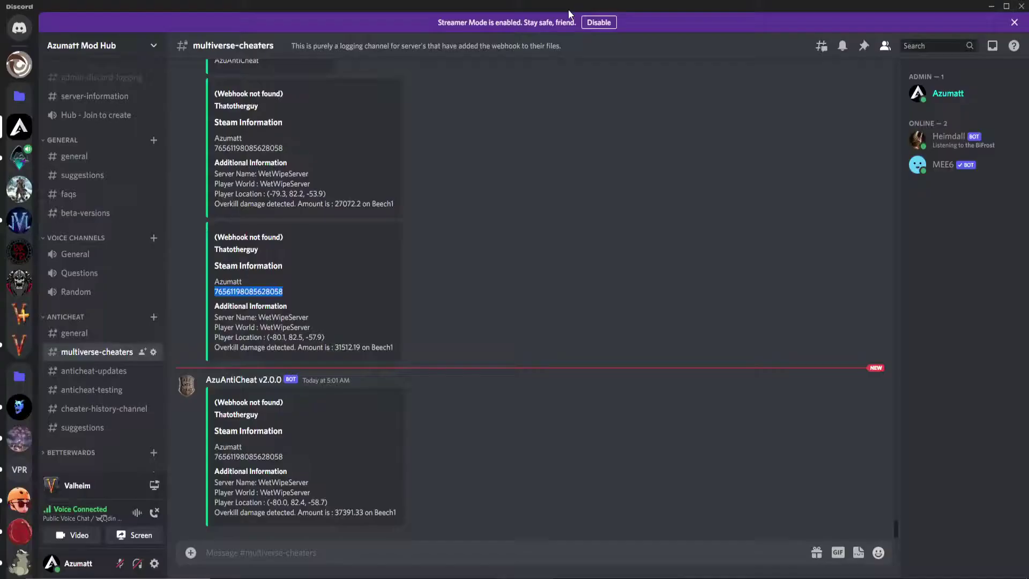
right_click(18, 161)
mouse_move(61, 289)
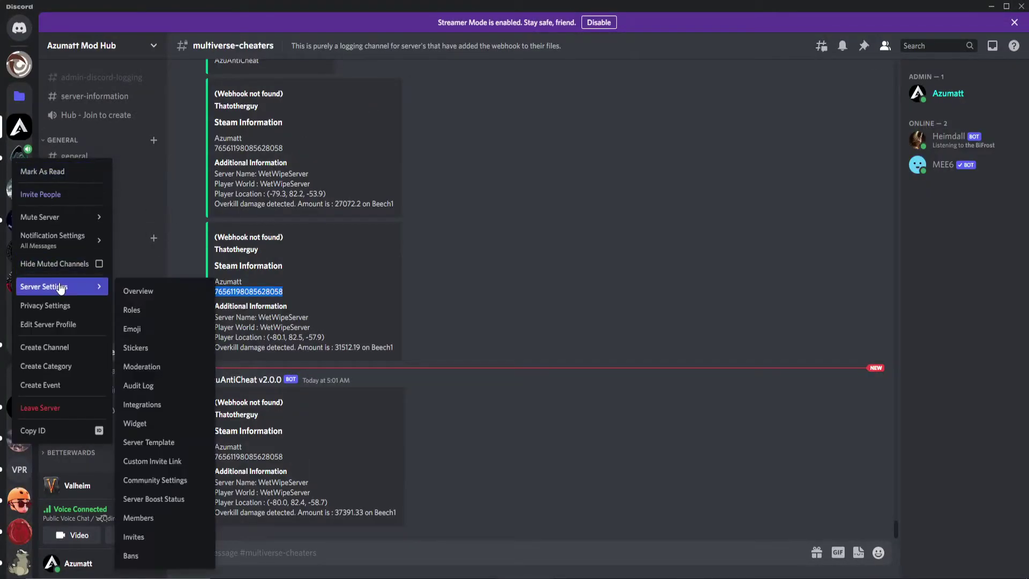
click(146, 406)
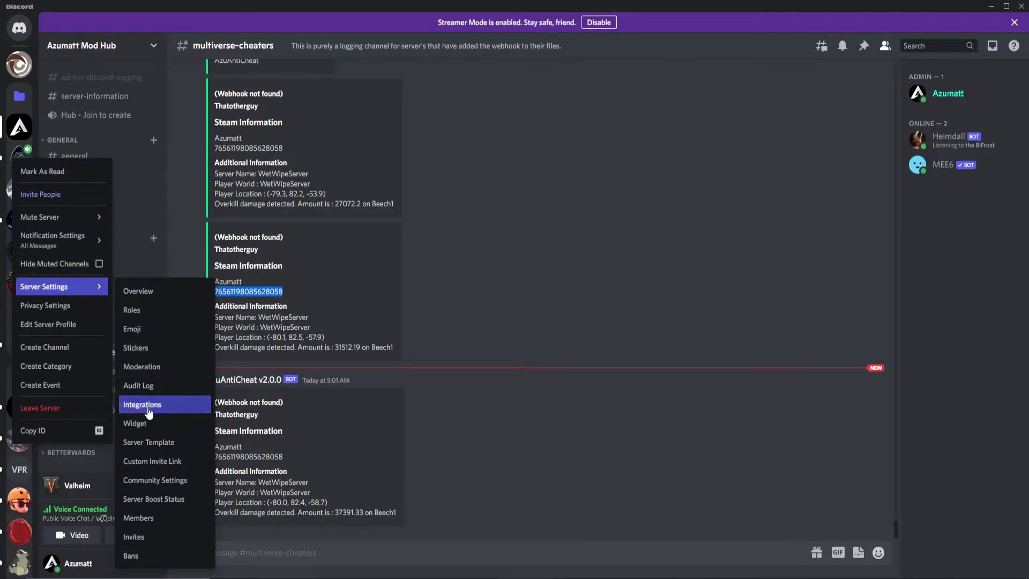
click(699, 170)
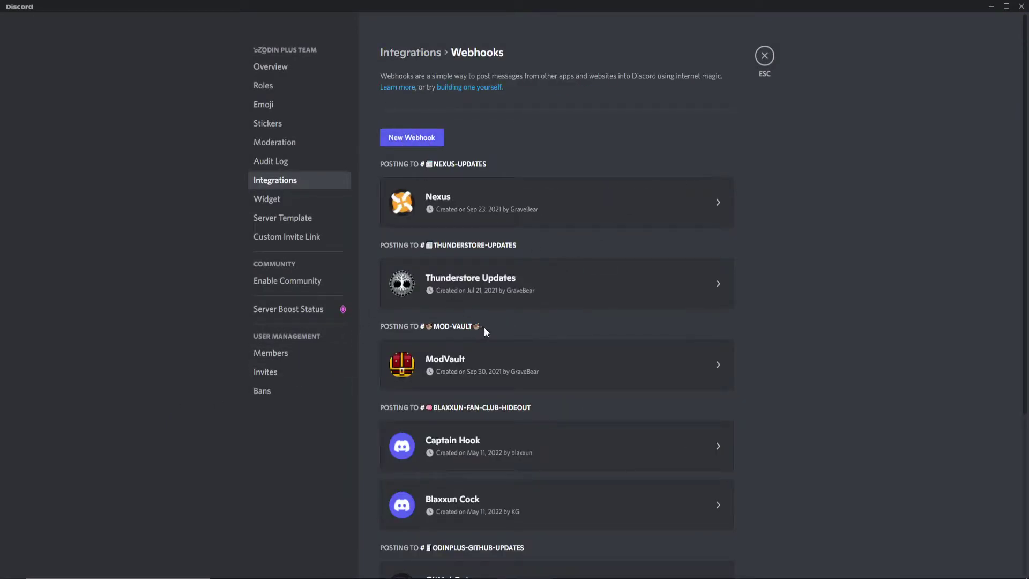
click(616, 302)
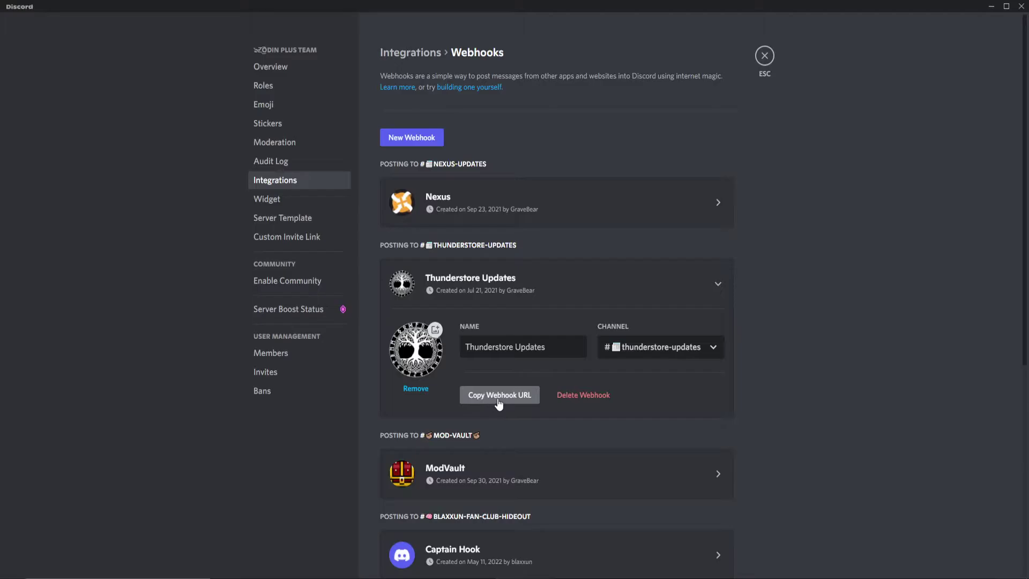
click(764, 58)
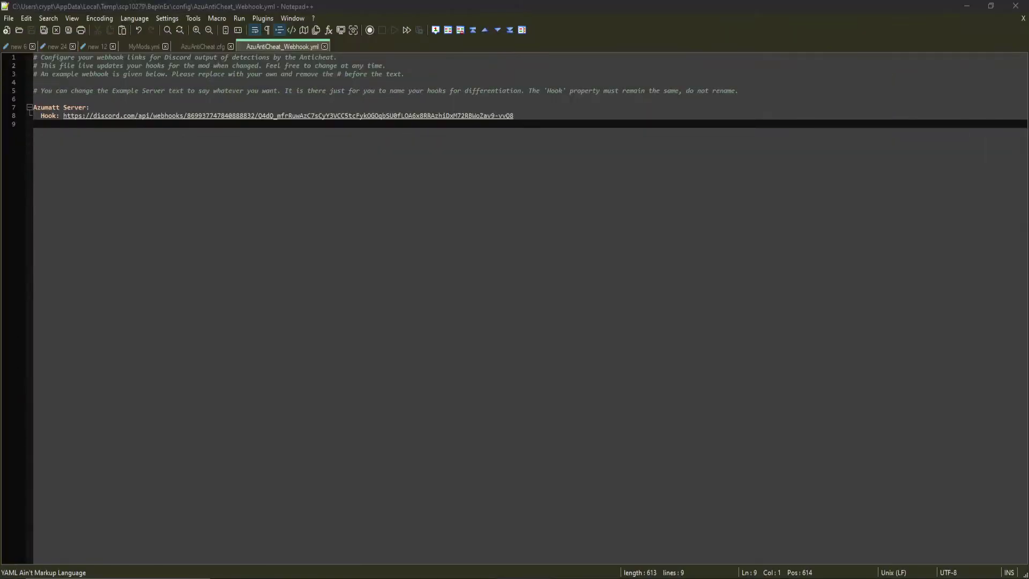
- Check the webhook URL on line 8, then close the webhook file
drag(513, 116, 64, 116)
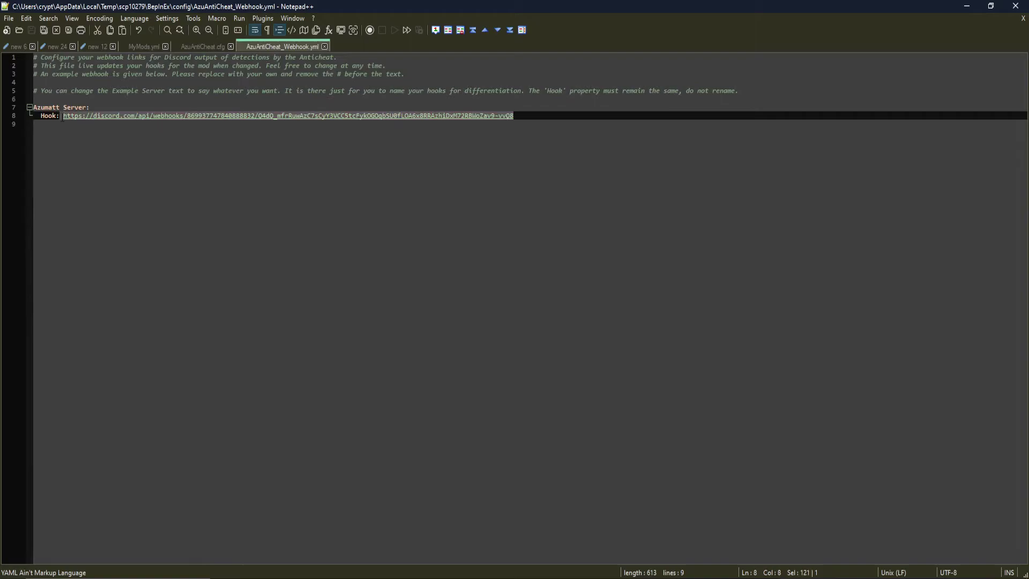
click(341, 147)
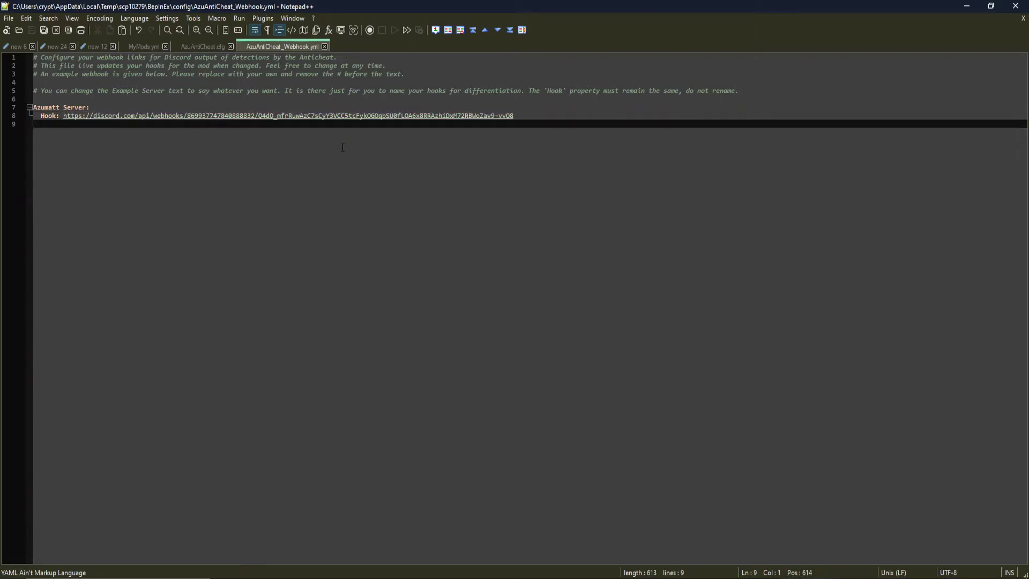
click(323, 48)
- Open the server's AzuAntiCheat_ModeratorList.yml from WinSCP in Notepad++
key(alt+Tab)
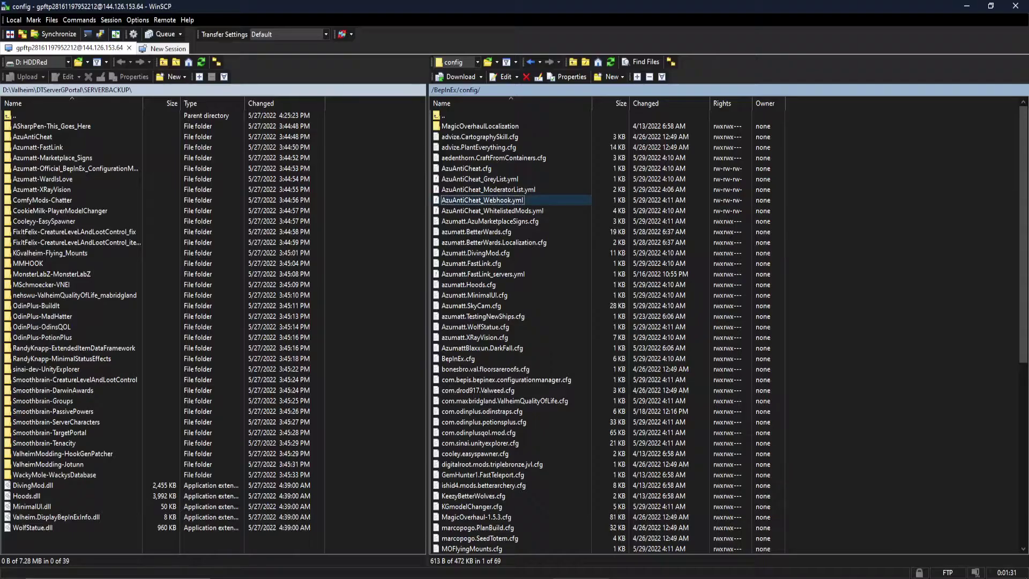
click(496, 192)
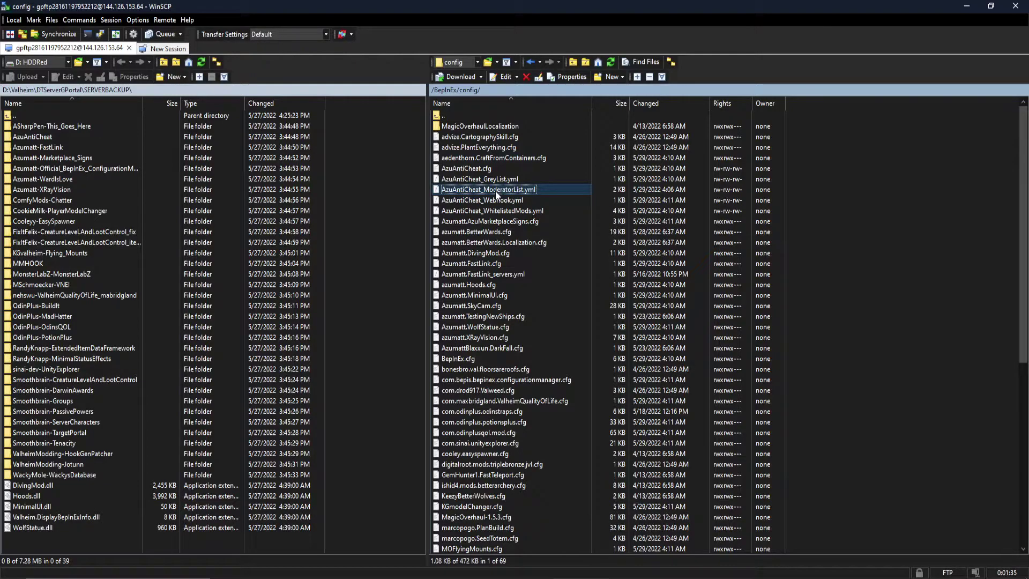
right_click(495, 191)
mouse_move(535, 209)
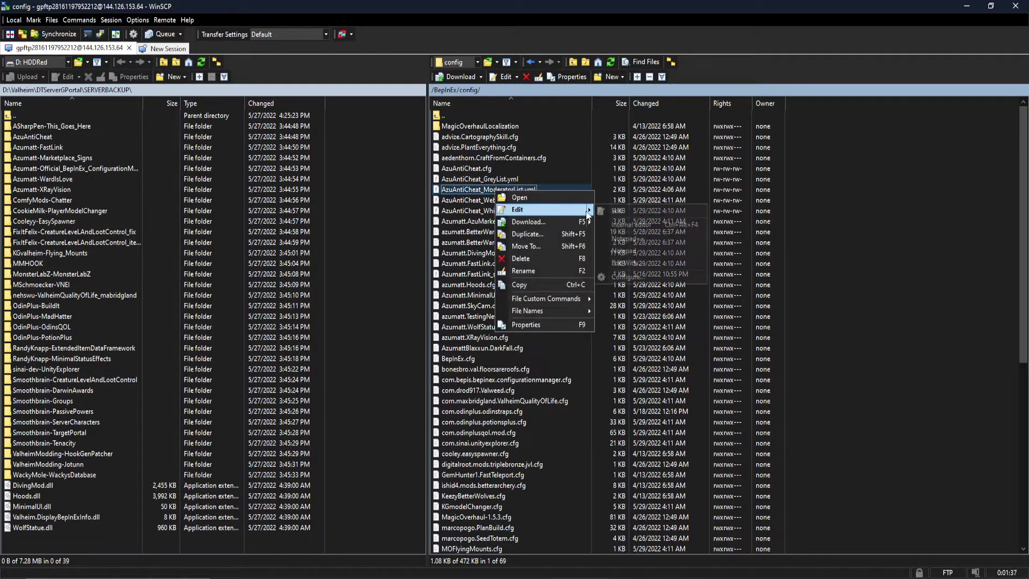
click(642, 242)
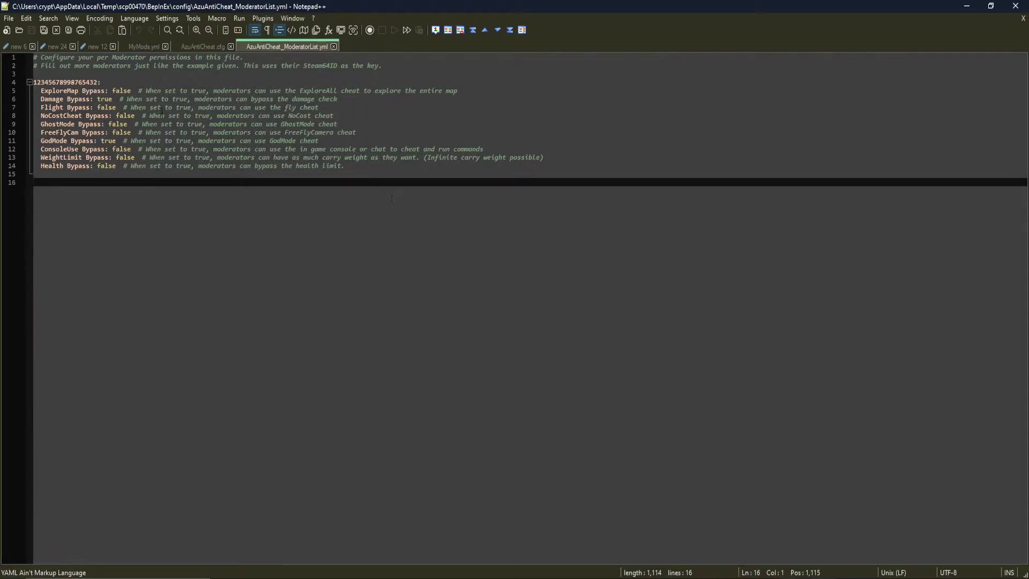
- Replace the example moderator key on line 4 with the copied Steam64 ID and save
double_click(61, 83)
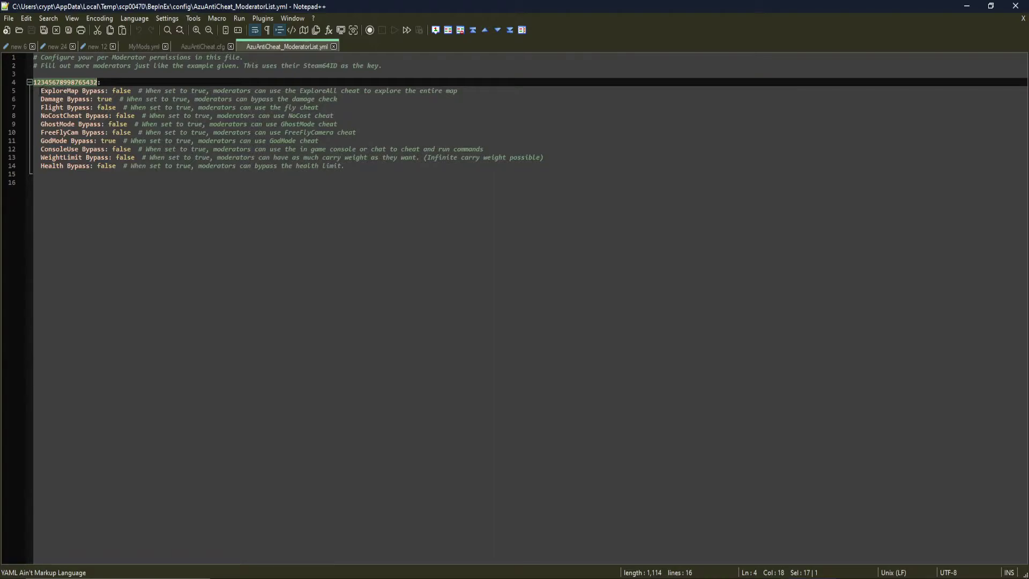
drag(41, 91, 134, 90)
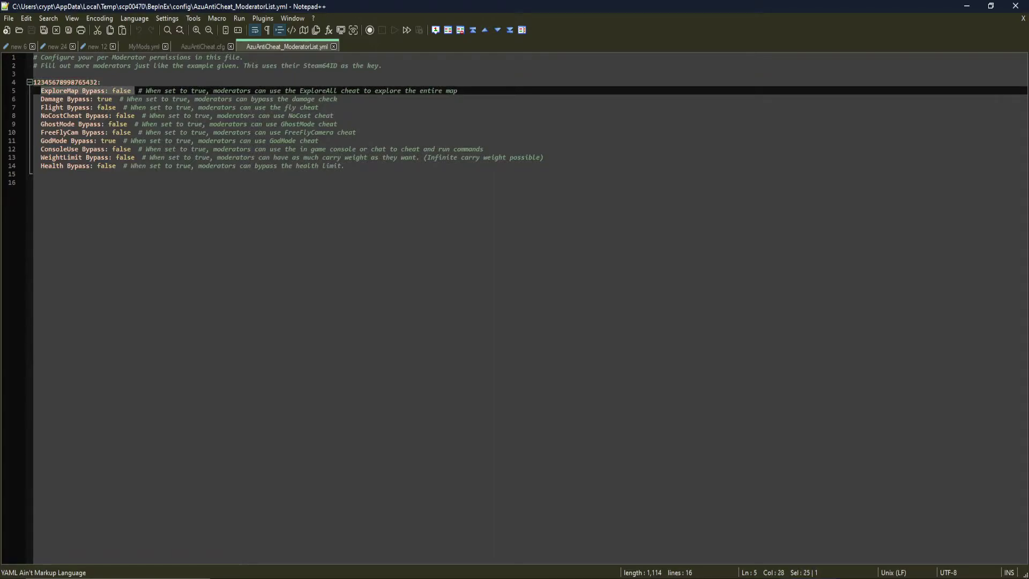
click(45, 141)
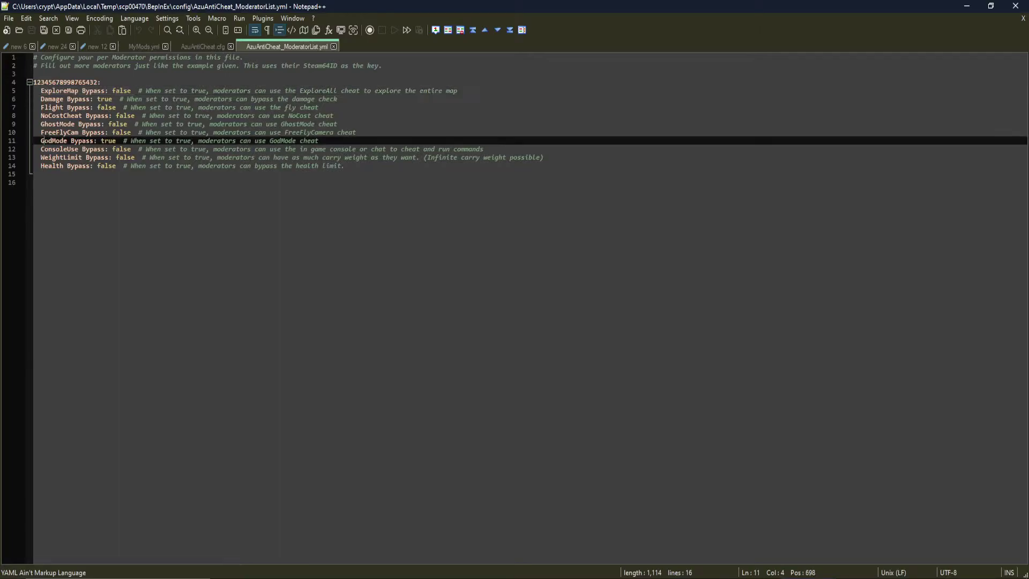
double_click(108, 140)
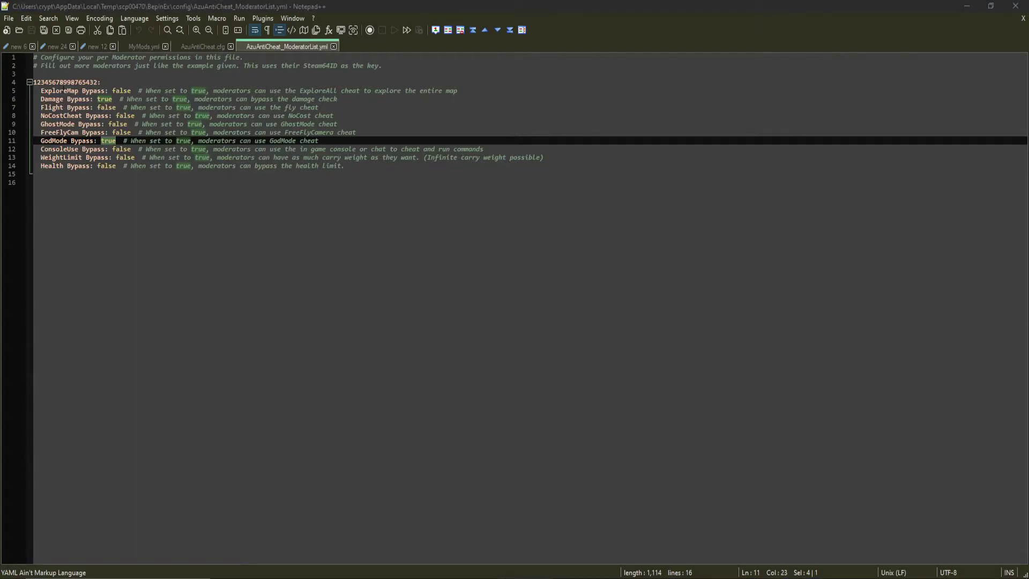
click(59, 82)
double_click(59, 81)
key(ctrl+v)
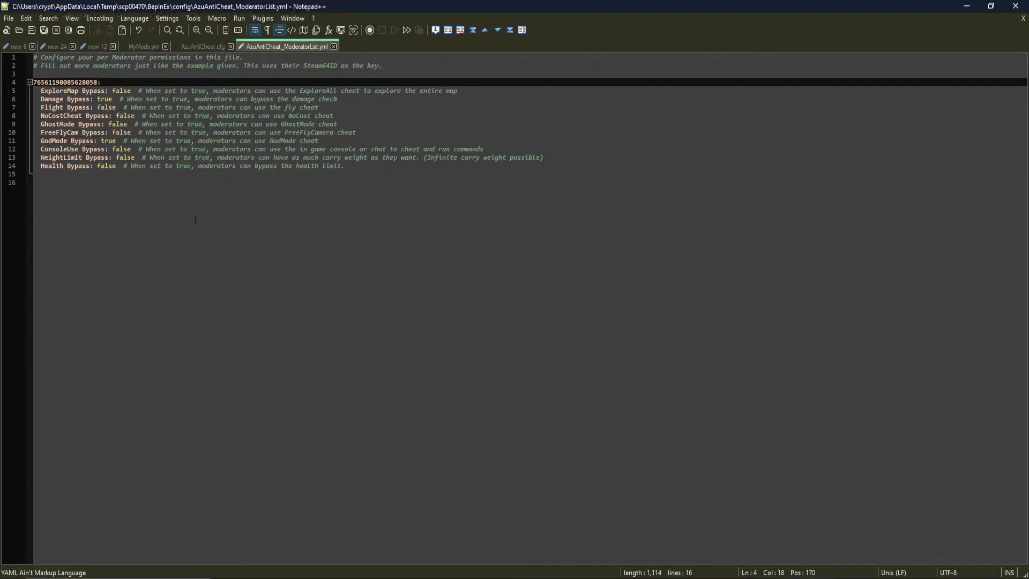
key(ctrl+s)
- Review the Damage, FreeFlyCam and NoCostCheat bypass settings, then close the moderator list
double_click(105, 99)
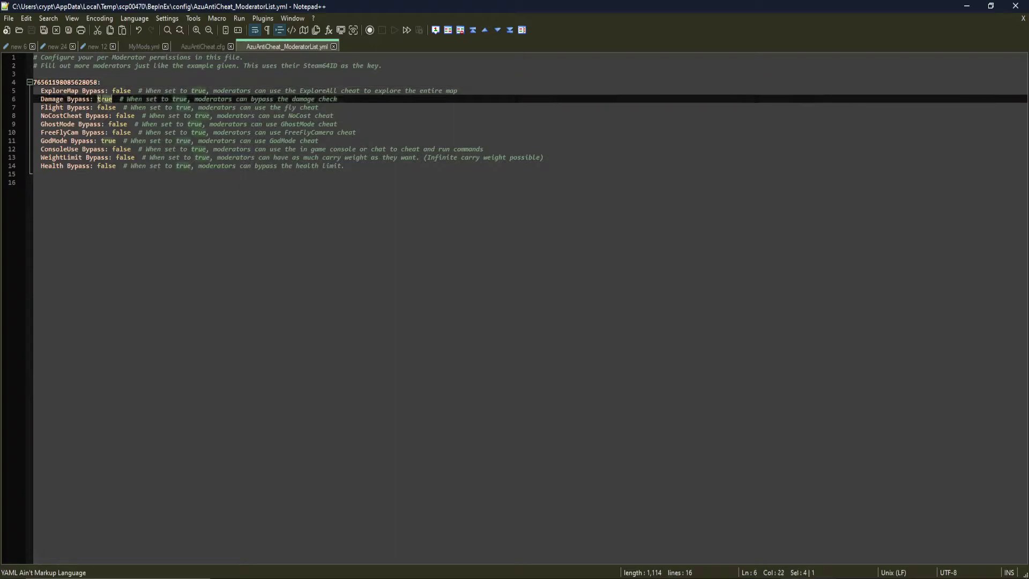
click(108, 132)
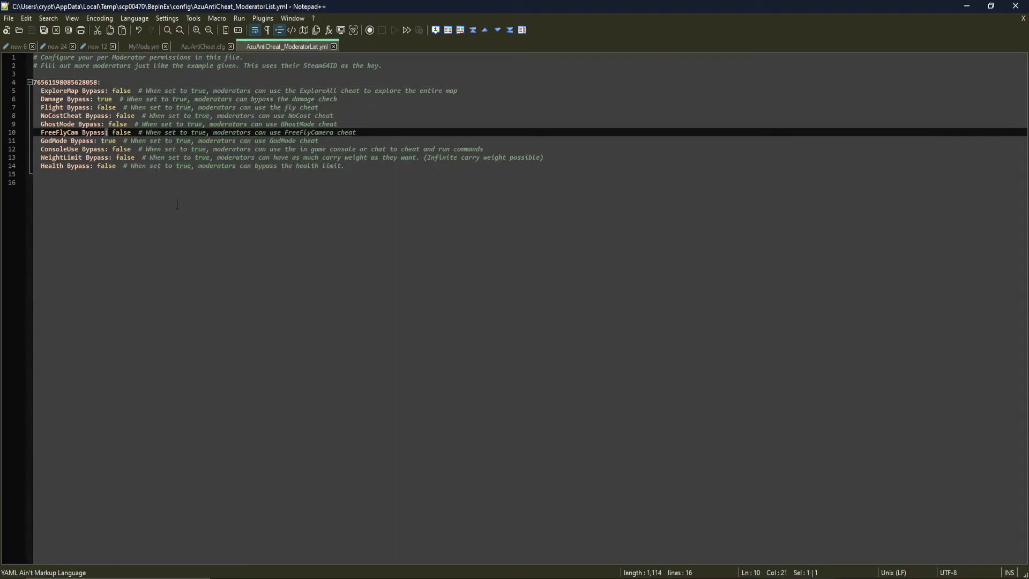
click(462, 113)
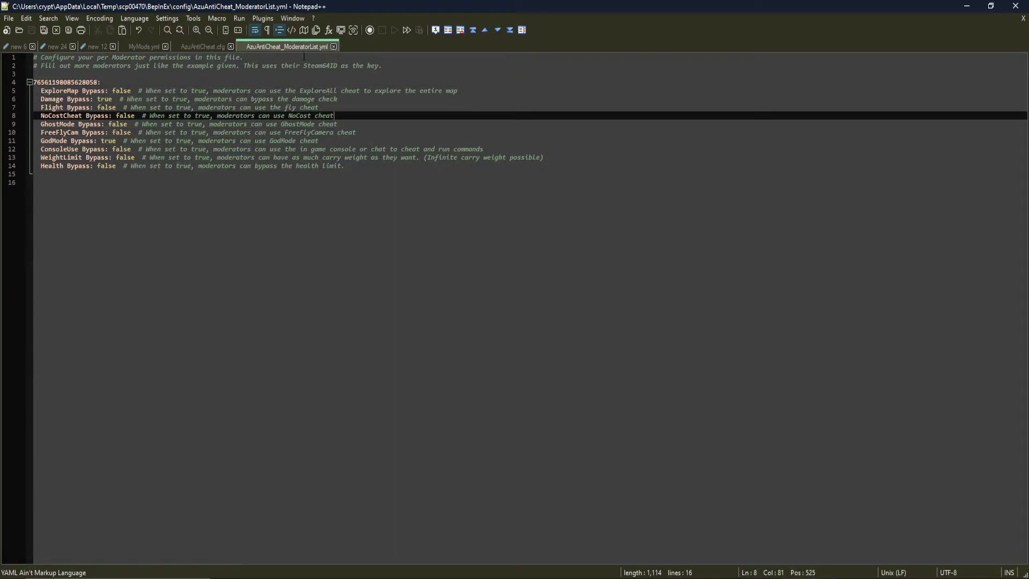
click(333, 46)
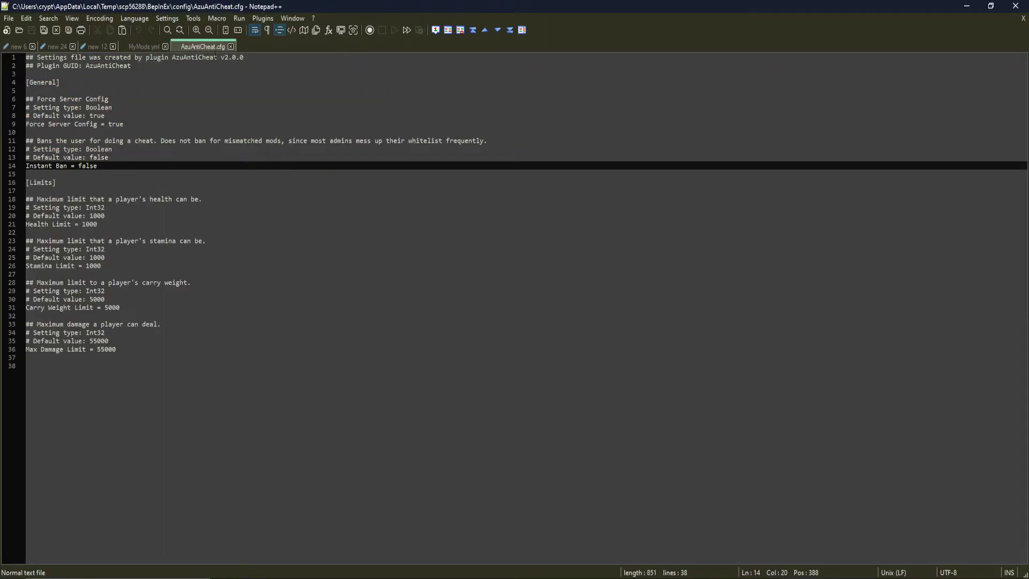
- Change Max Damage Limit in AzuAntiCheat.cfg from 55000 to 5 and save
double_click(106, 349)
text(5)
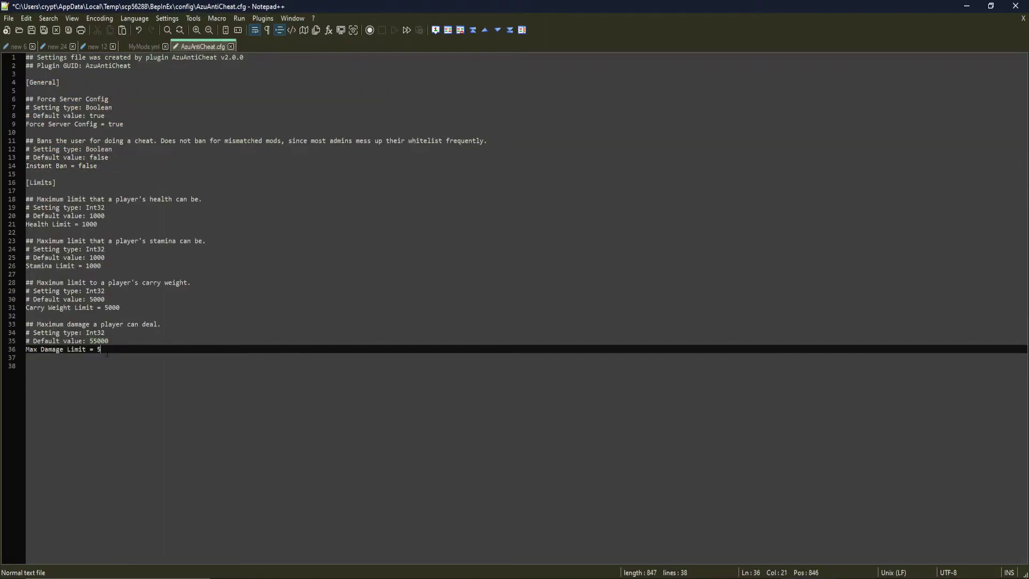
key(ctrl+s)
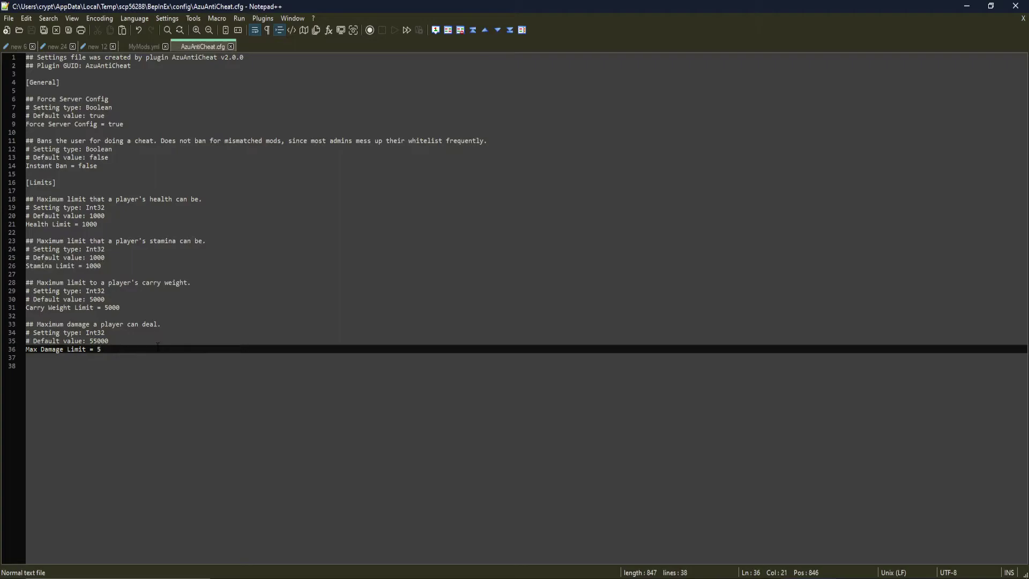
- Close the AzuAntiCheat.cfg and MyMods.yml tabs and return to Valheim's main menu
click(231, 46)
click(165, 46)
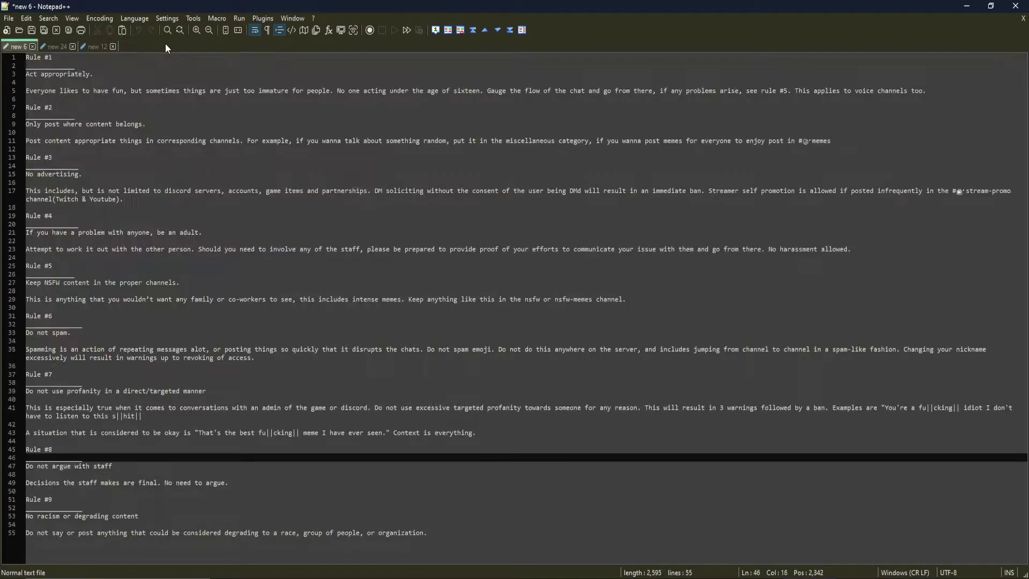
mouse_move(749, 569)
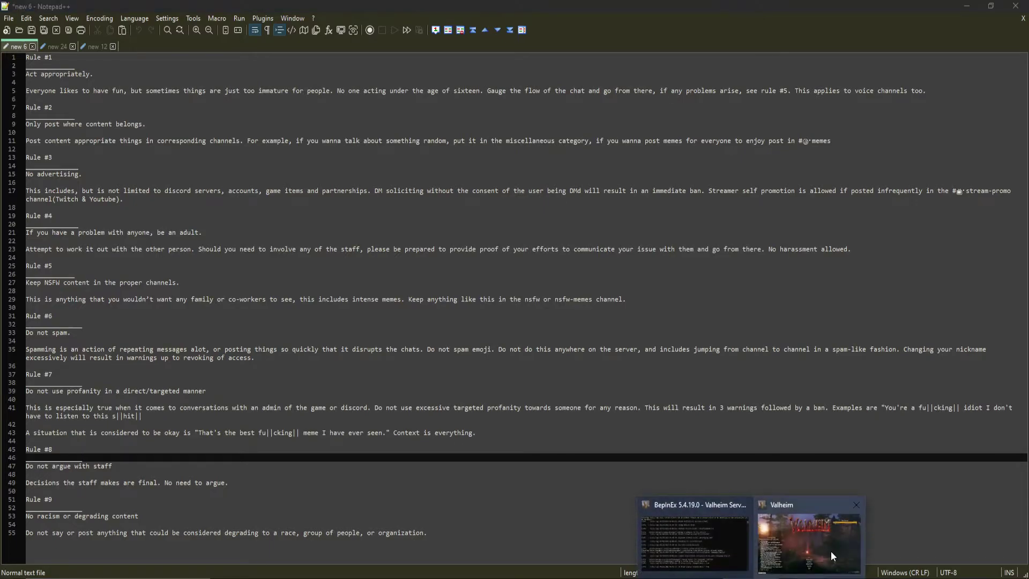
click(835, 536)
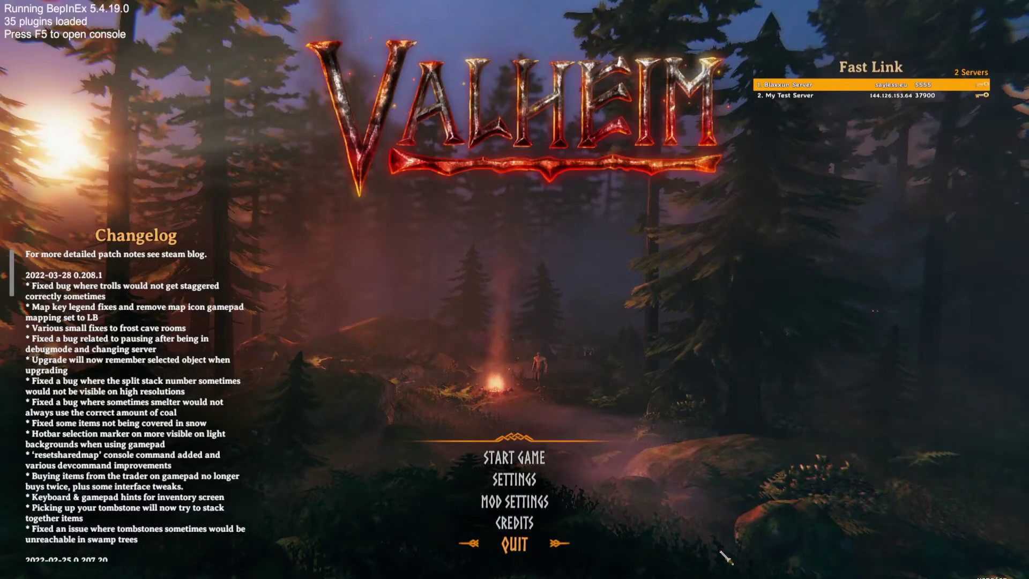
- Dismiss the Steam launch notice, return to Valheim's main menu and join My Test Server via Fast Link
key(alt+Tab)
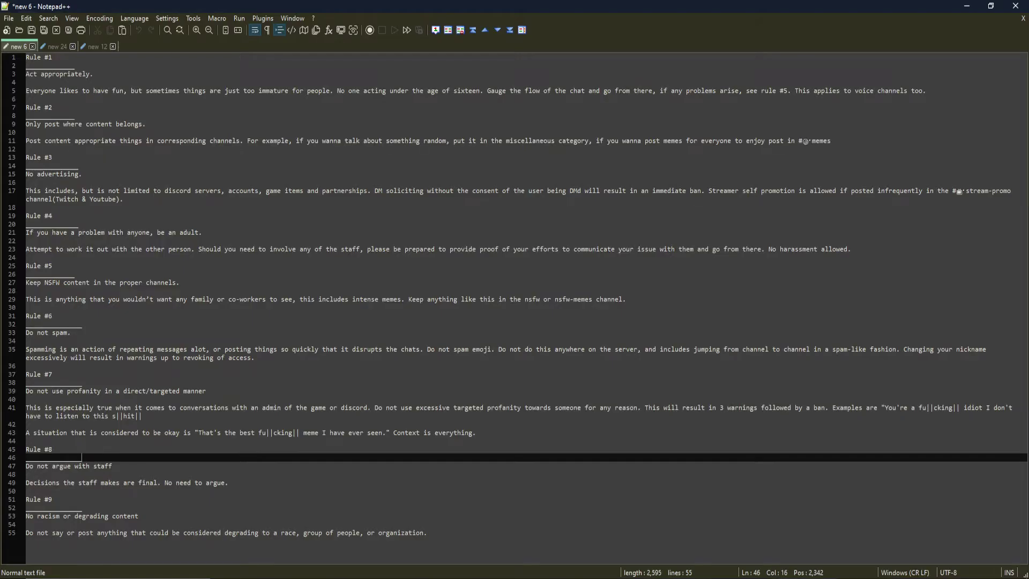
key(alt+Tab)
click(148, 407)
click(119, 64)
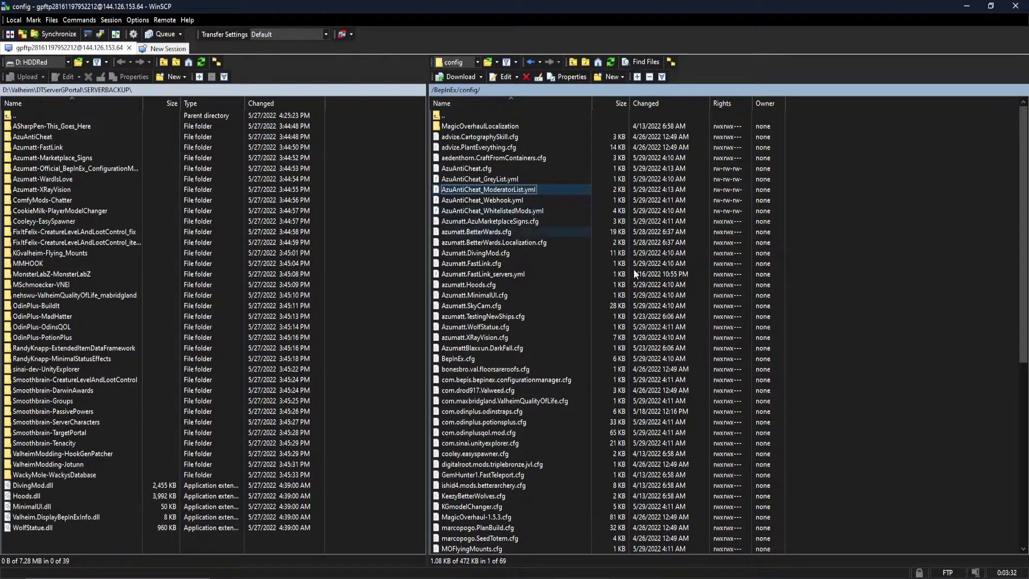
click(890, 533)
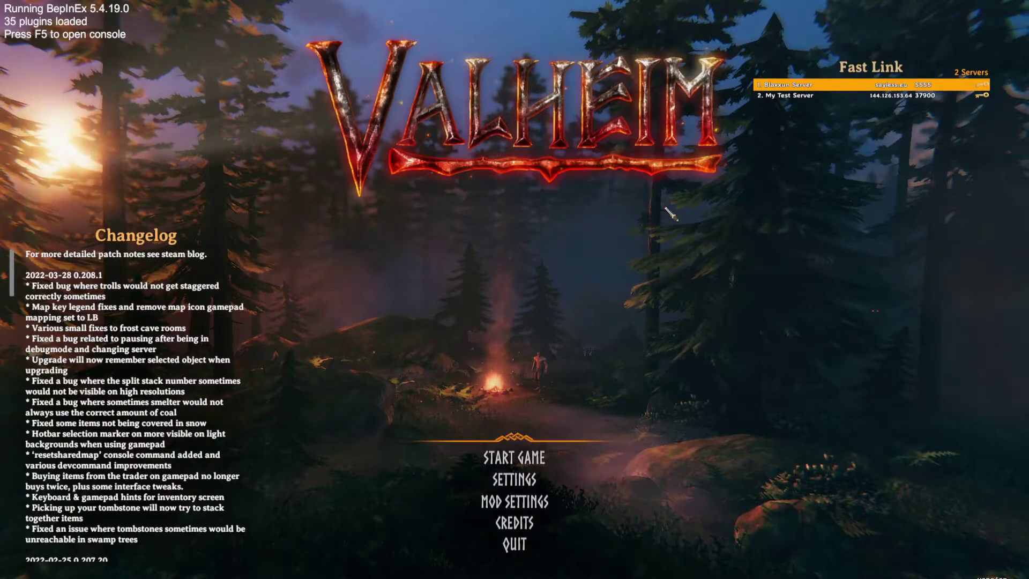
click(800, 99)
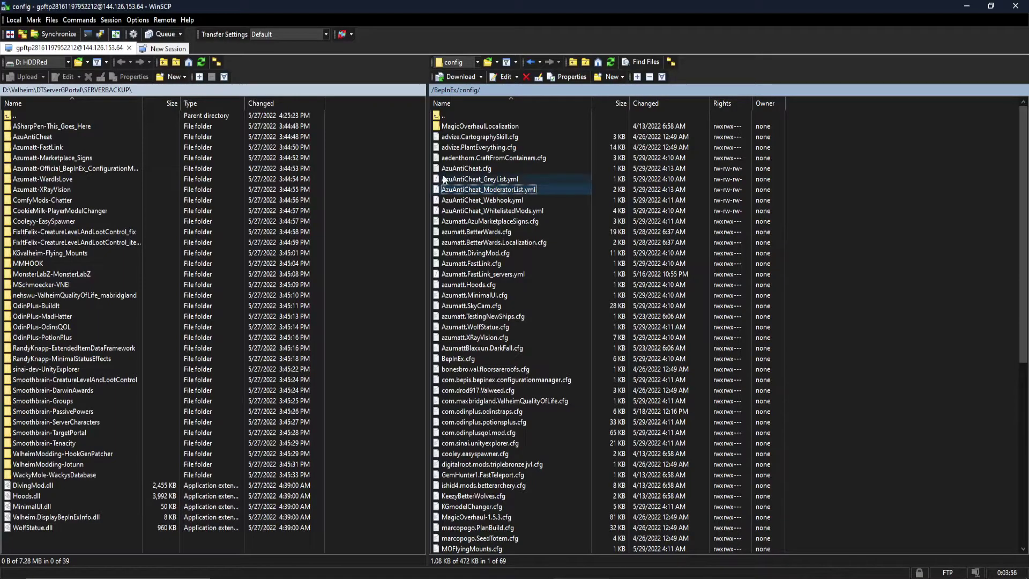
- Choose the character and start, loading into the test server's Meadows forest
click(510, 179)
click(472, 170)
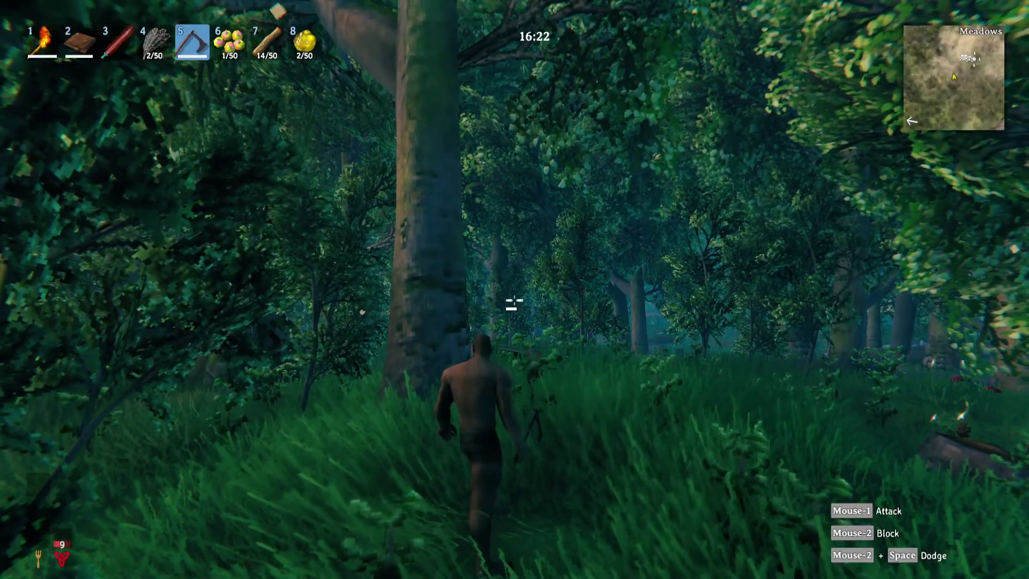
- Close the BepInEx server console, resume then pause the game, and bring up WinSCP's config folder
key(Escape)
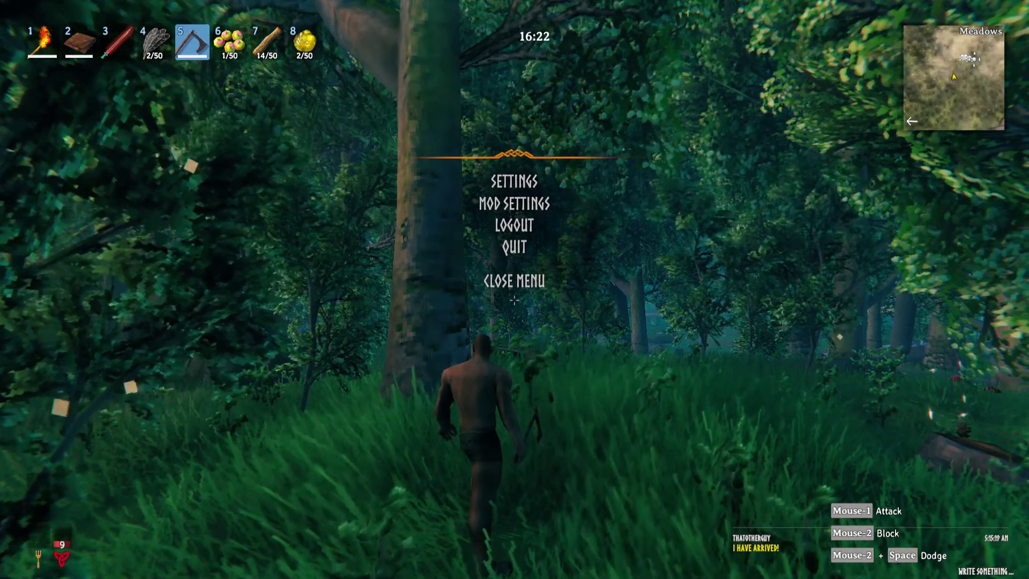
key(alt+Tab)
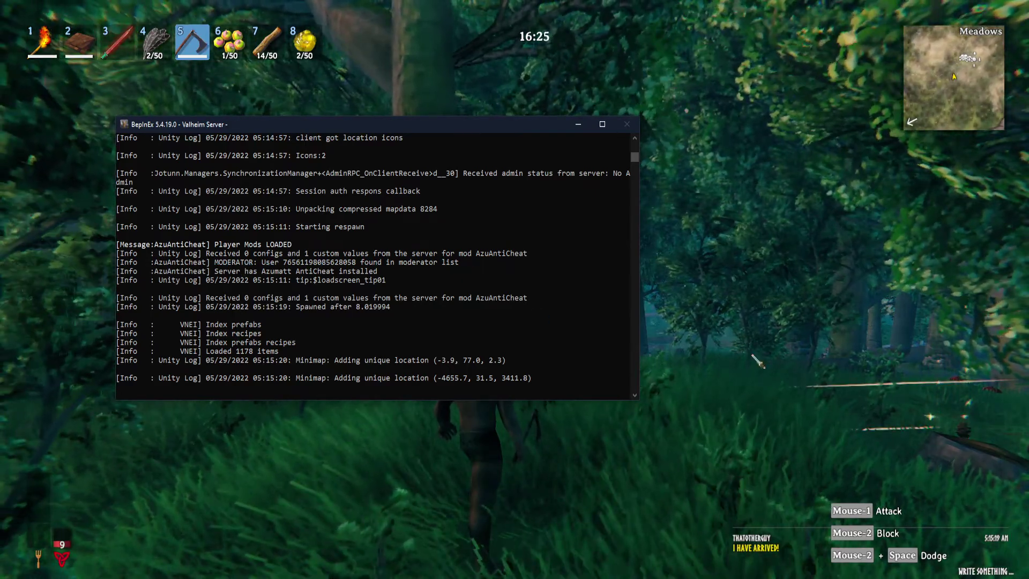
click(753, 358)
key(Escape)
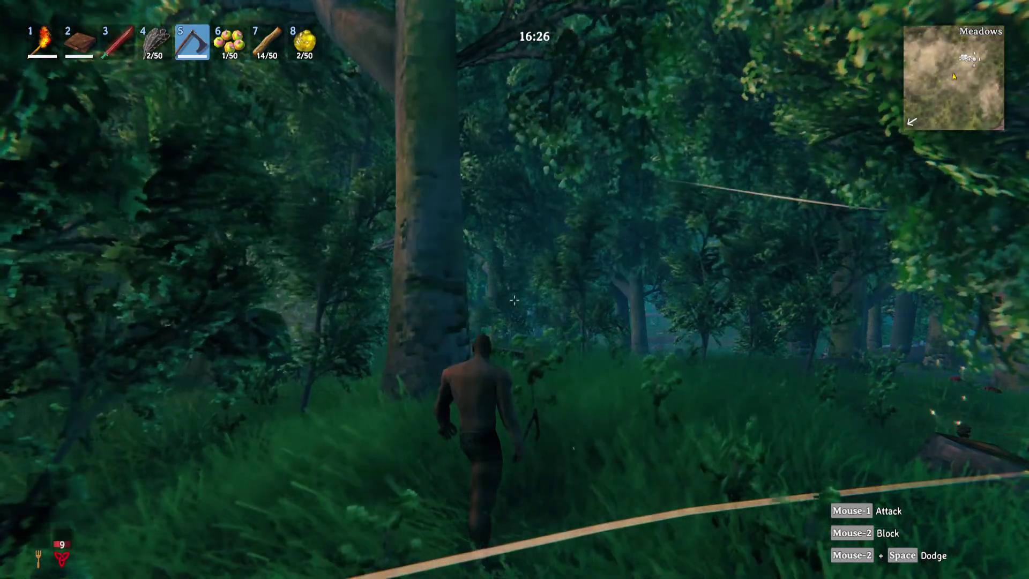
key(Escape)
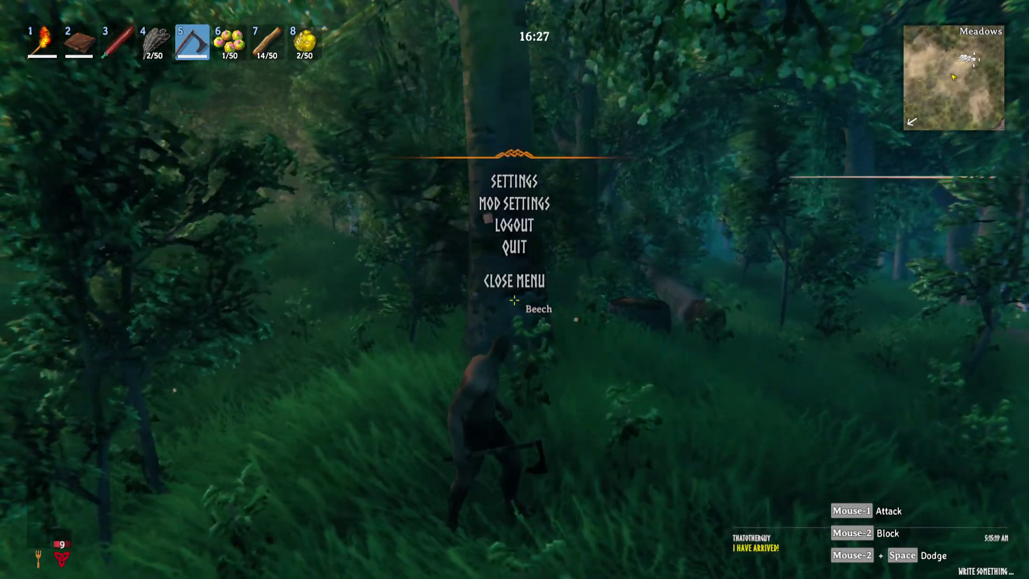
key(alt+Tab)
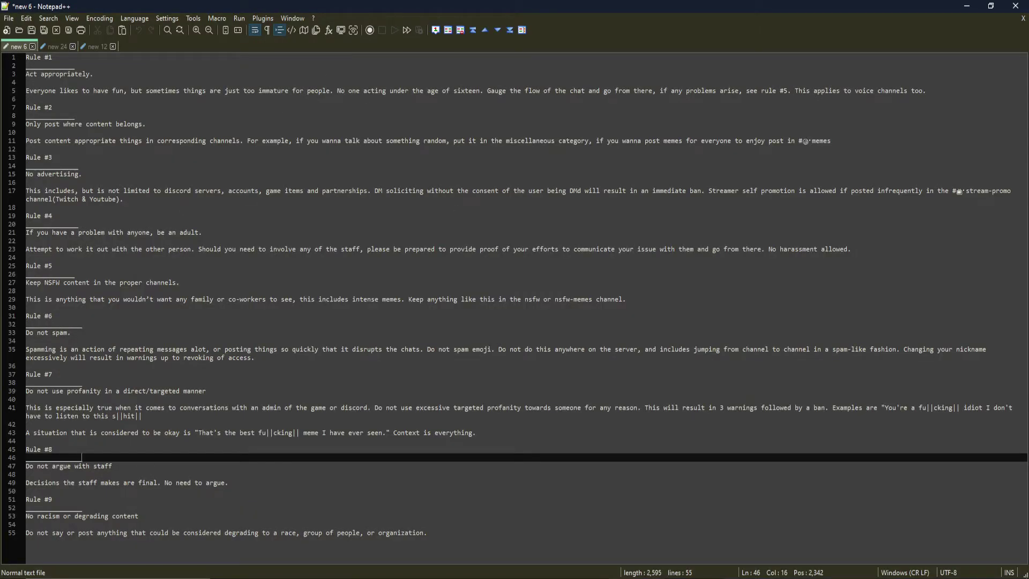
key(alt+Tab)
- Open the server's AzuAntiCheat_ModeratorList.yml in Notepad++ and highlight its Damage Bypass setting
right_click(503, 192)
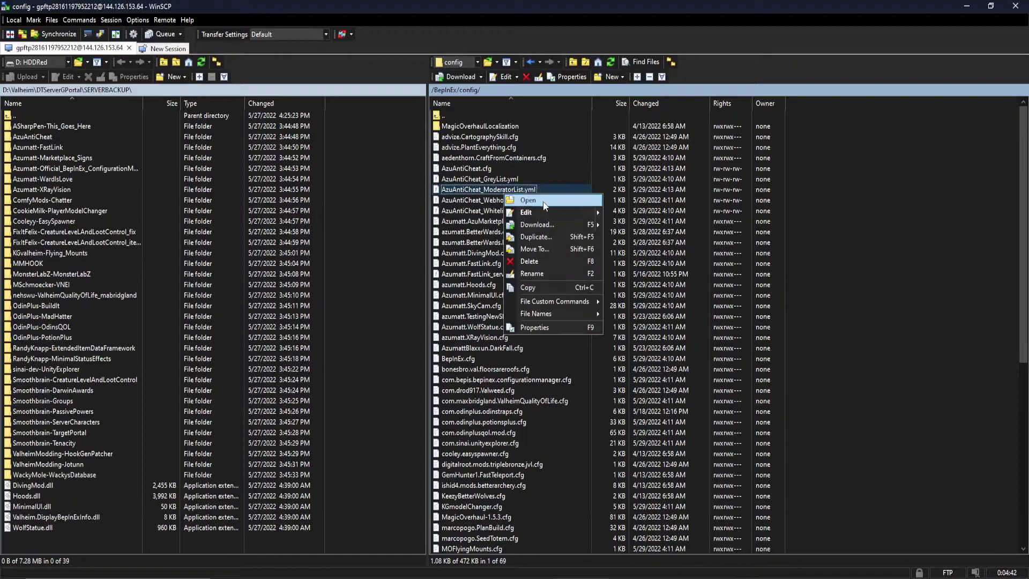
mouse_move(557, 212)
click(643, 242)
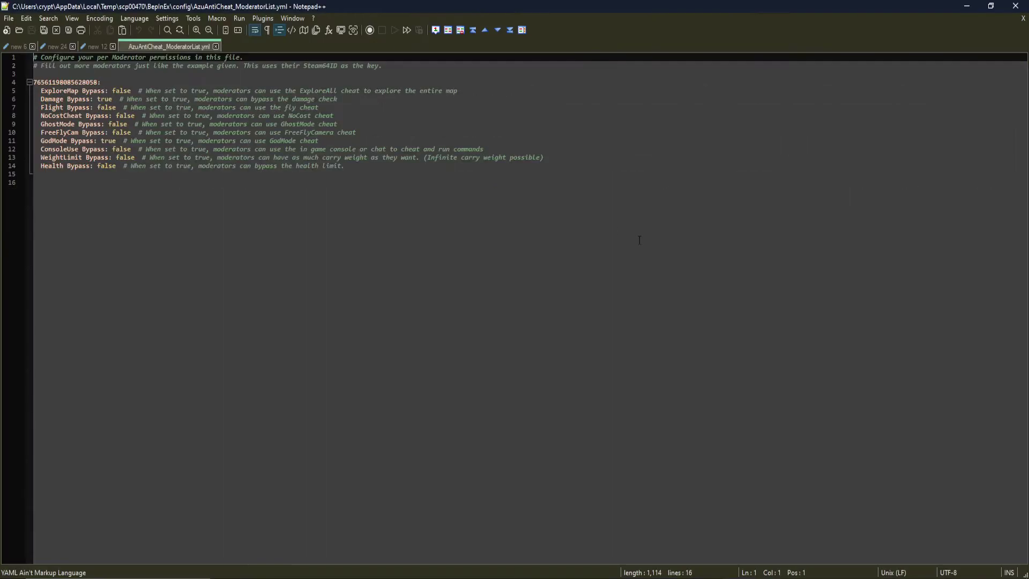
double_click(59, 83)
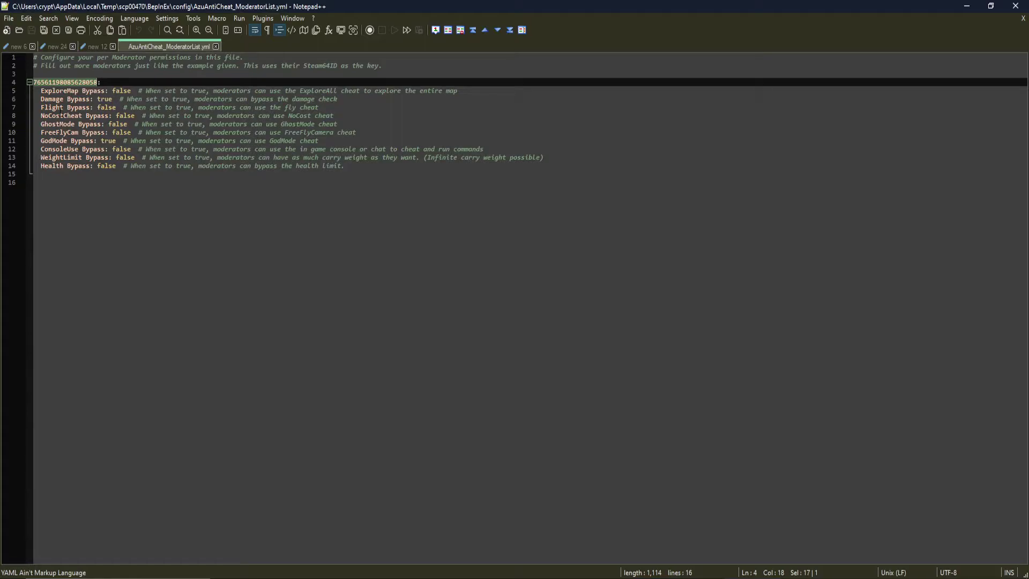
drag(41, 99, 67, 99)
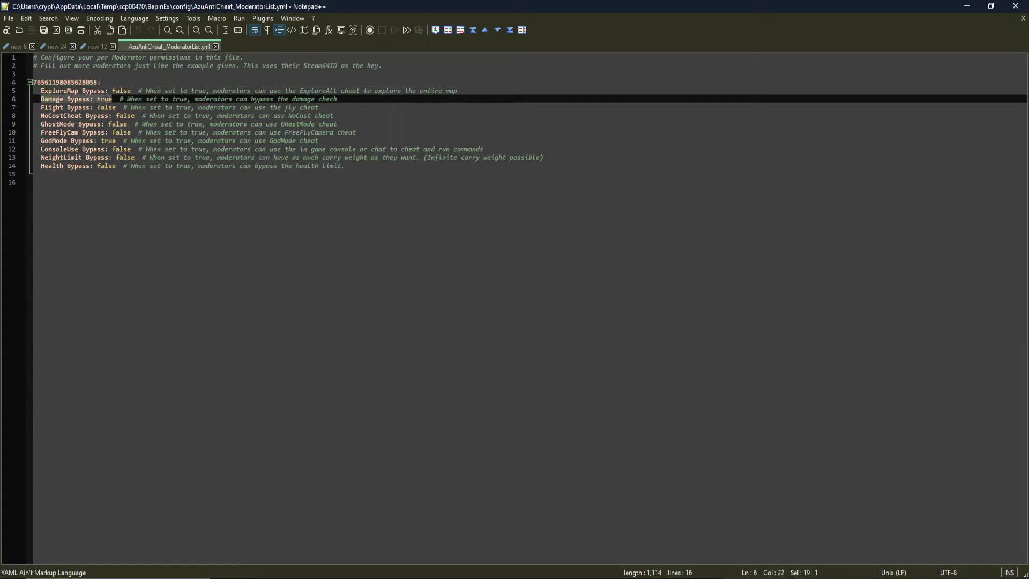
- Open the server's AzuAntiCheat.cfg in Notepad++ and highlight the Max Damage Limit = 5 line
key(alt+Tab)
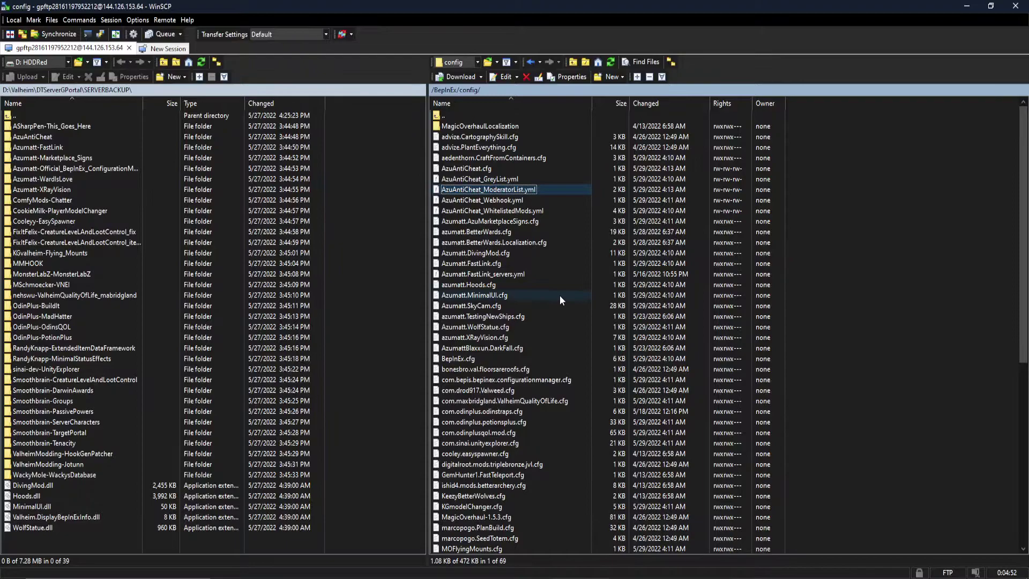
right_click(465, 169)
mouse_move(525, 186)
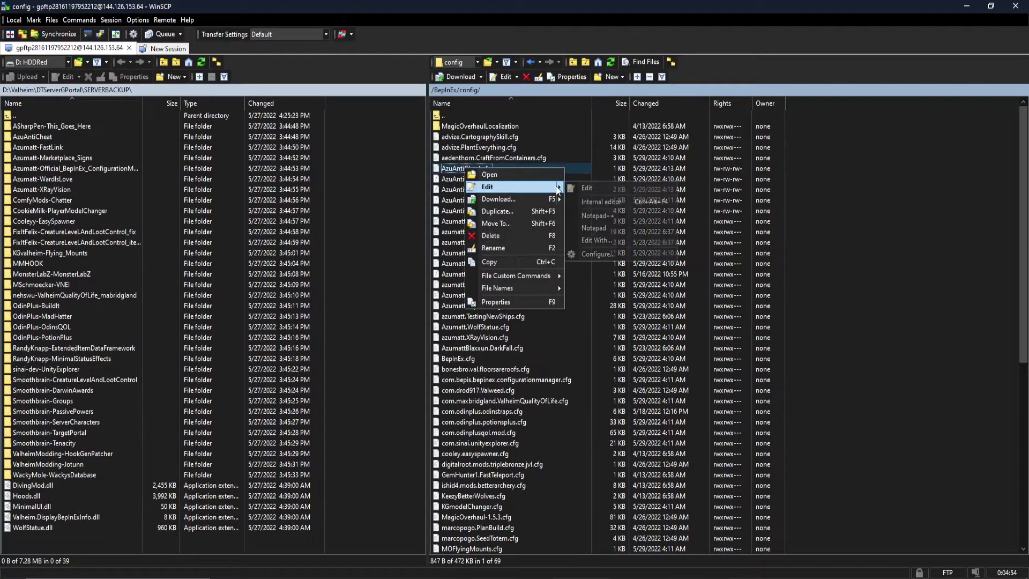
click(599, 216)
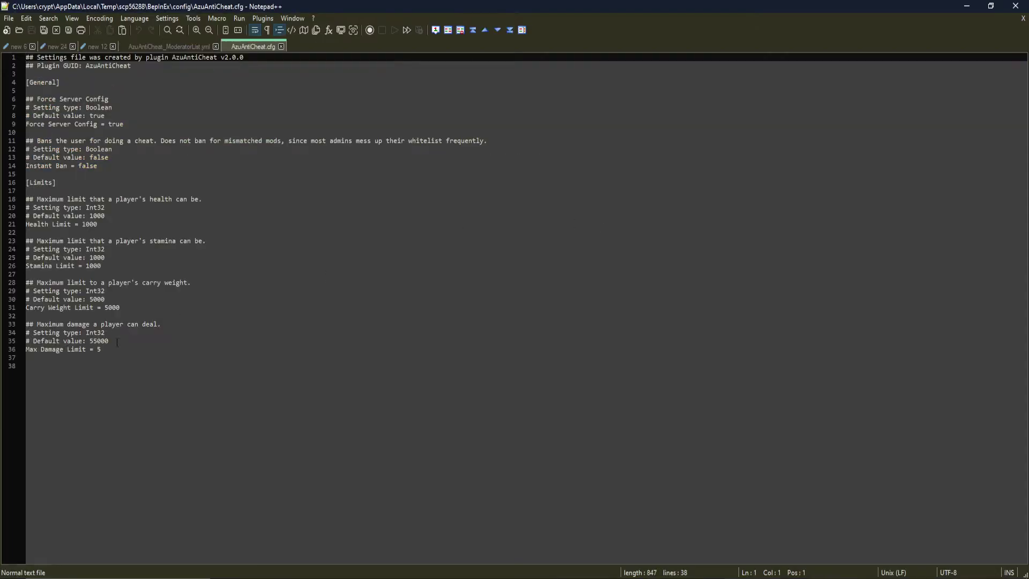
drag(108, 349, 45, 348)
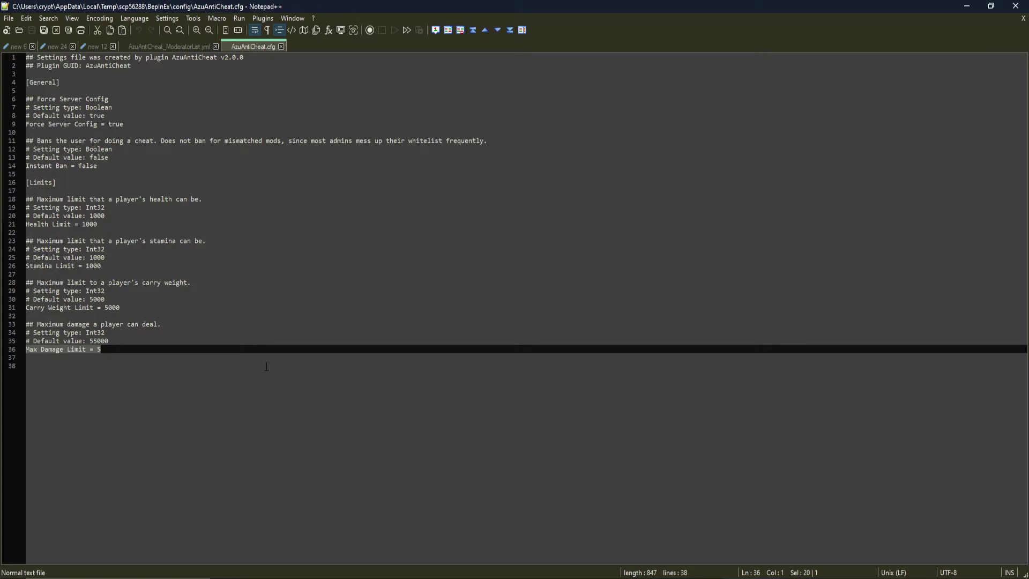
- Resume Valheim, fell the beech tree with the axe for Beech seeds x2, then pause and go to WinSCP
key(alt+Tab)
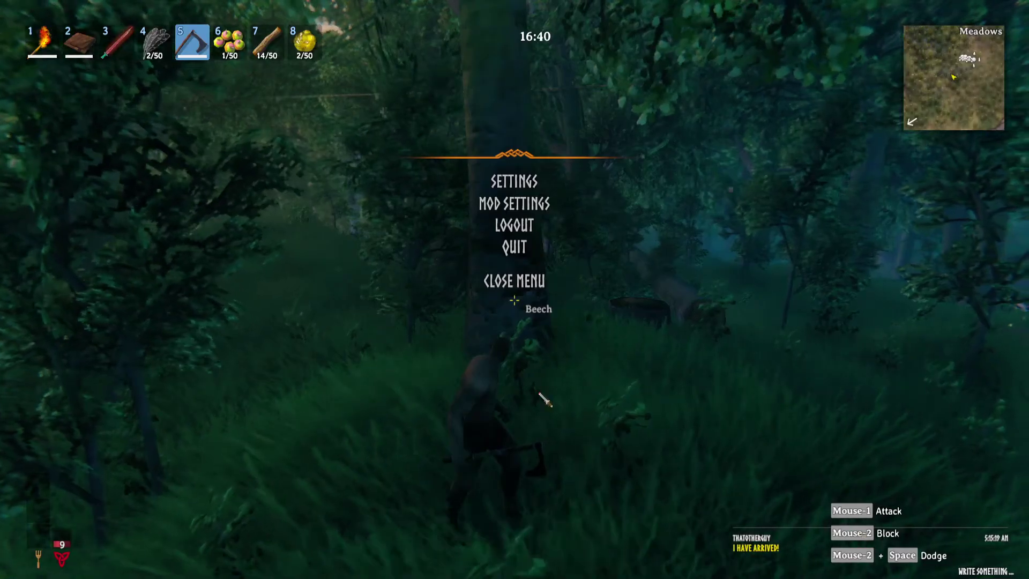
key(Escape)
key(w)
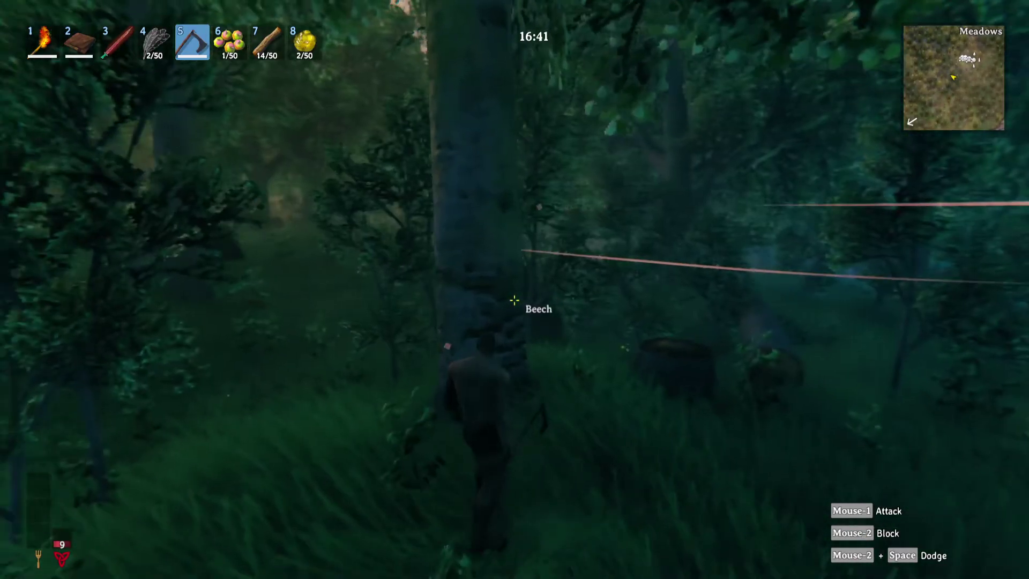
key(w)
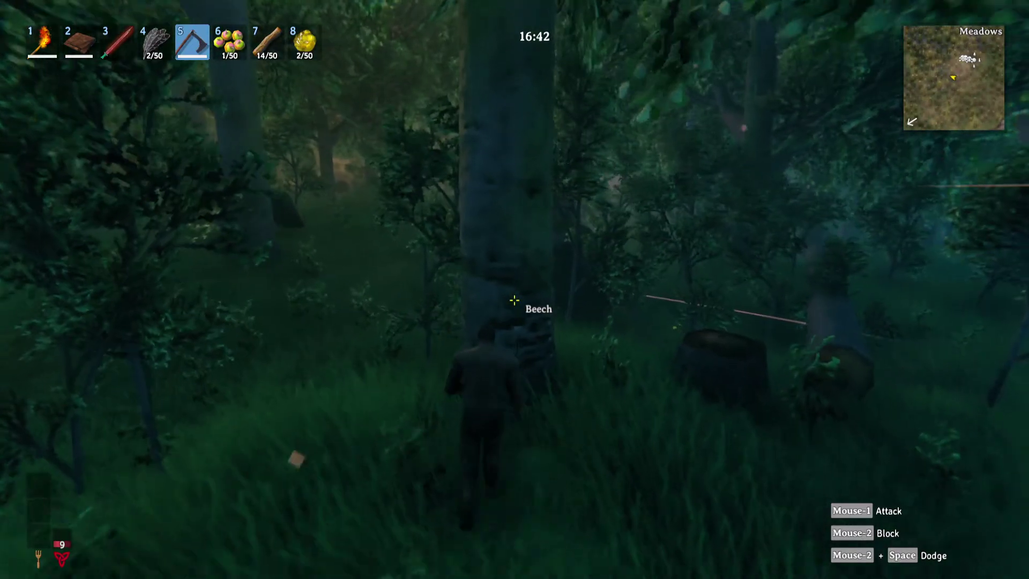
key(w)
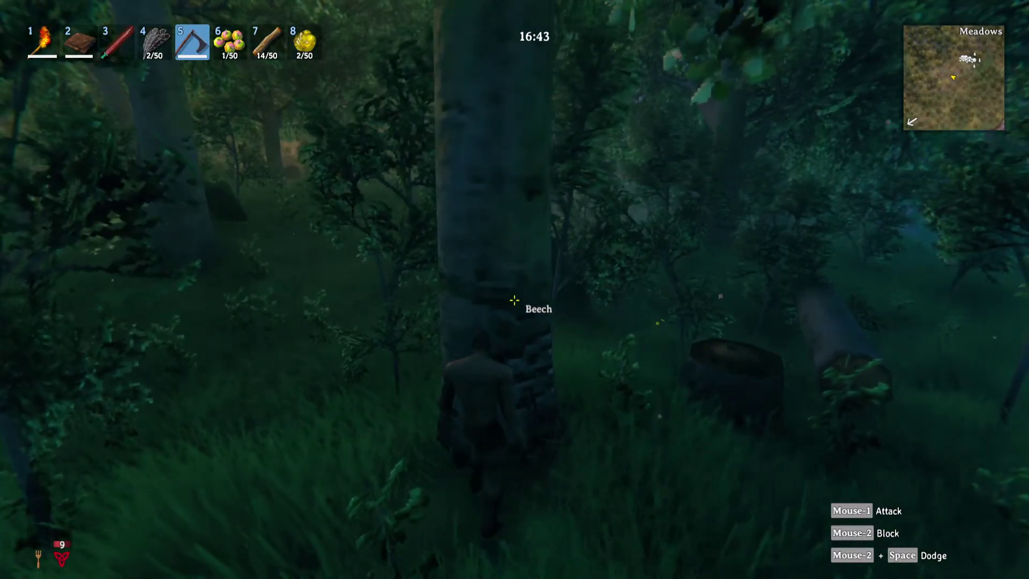
click(514, 300)
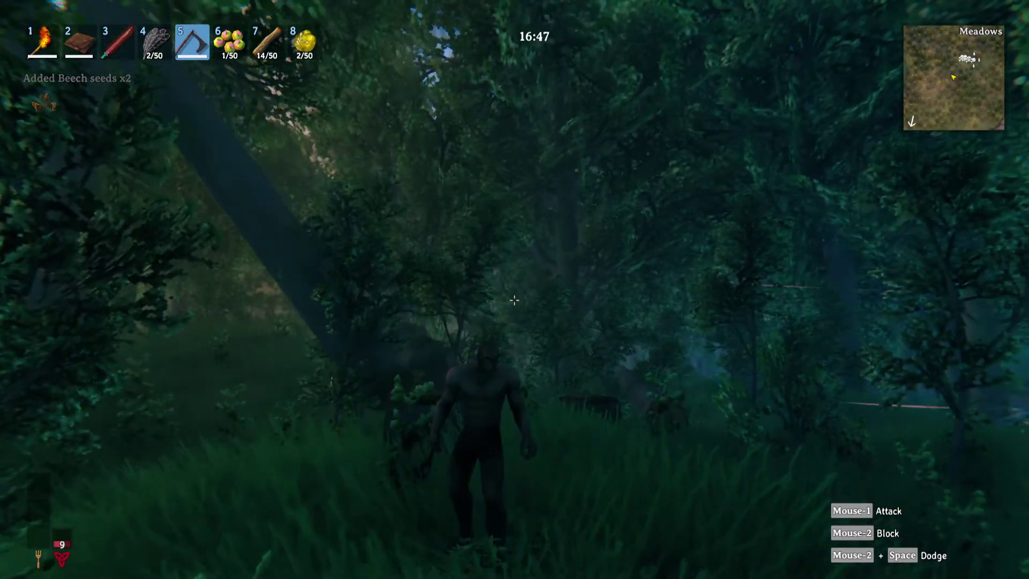
key(Escape)
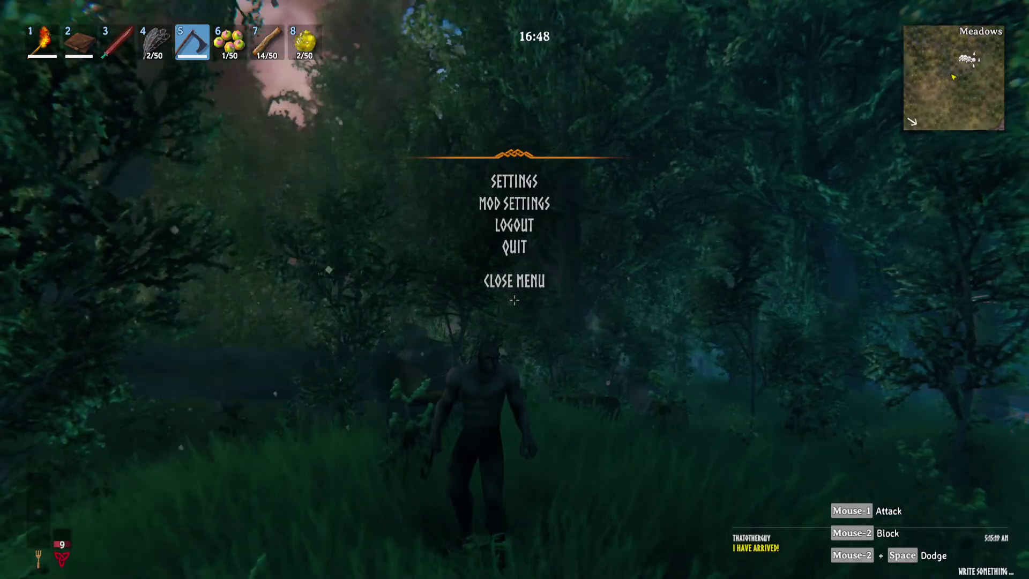
key(alt+Tab)
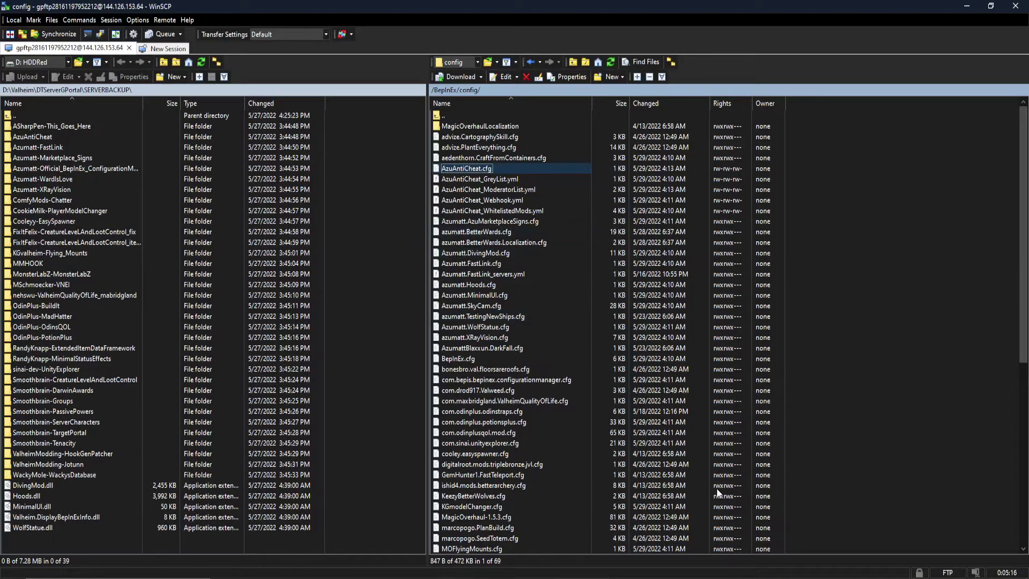
- Open AzuAntiCheat.cfg, then change the moderator's Damage Bypass from true to false and save
key(Return)
click(153, 351)
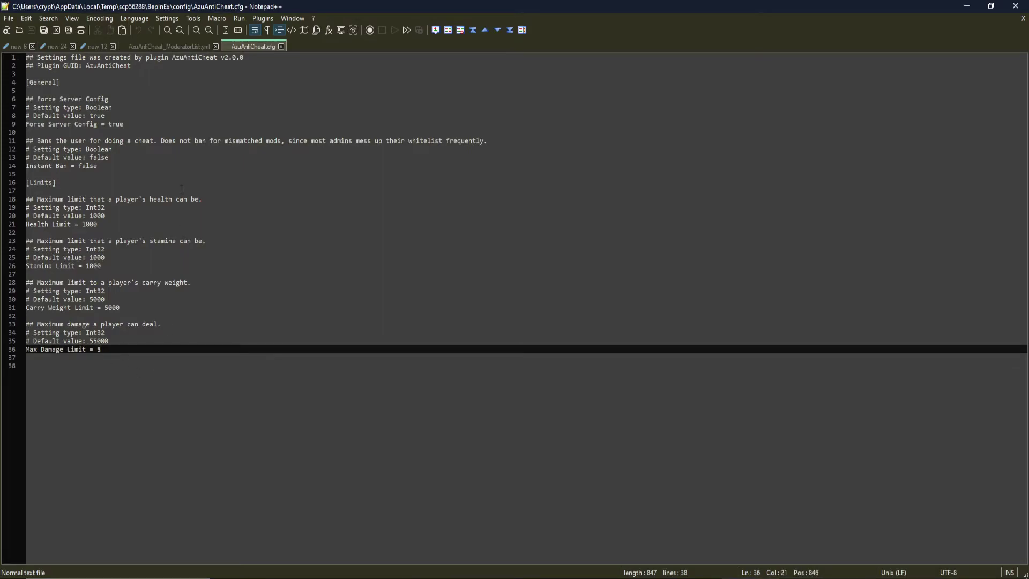
click(172, 46)
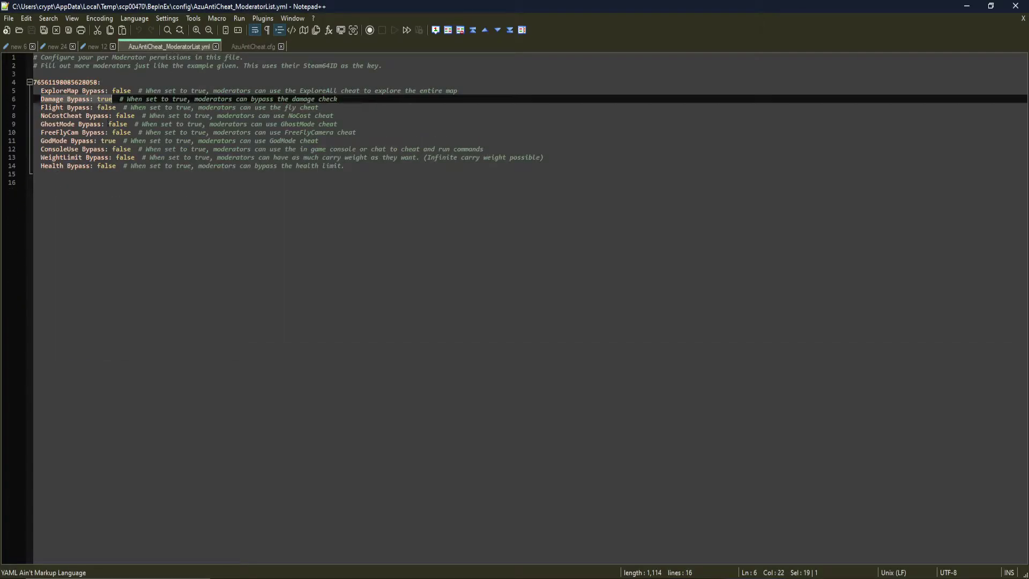
click(152, 91)
double_click(105, 99)
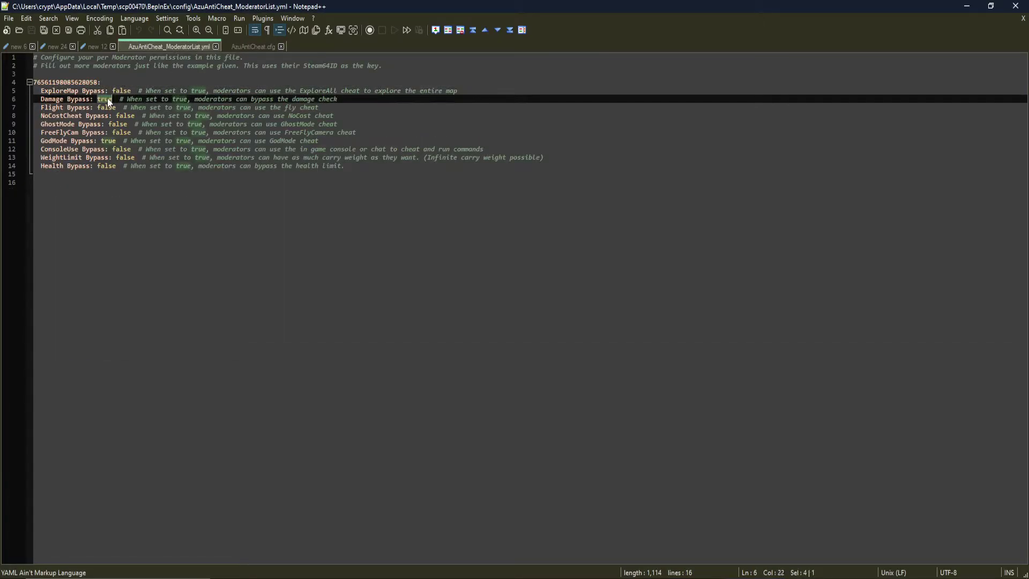
text(false)
key(ctrl+s)
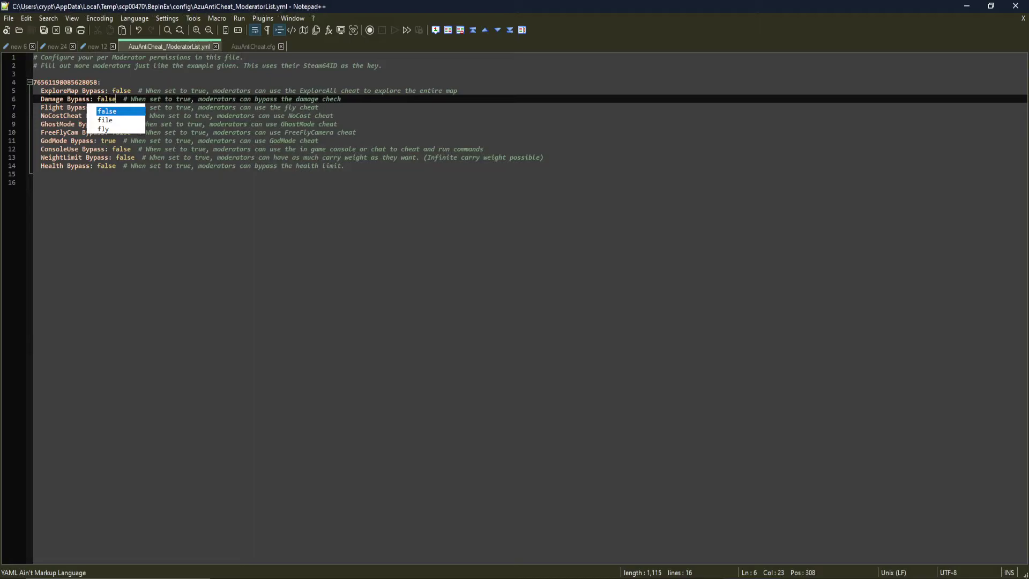
- Check GodMode Bypass still true and Damage Bypass now false, then return to Valheim
click(119, 83)
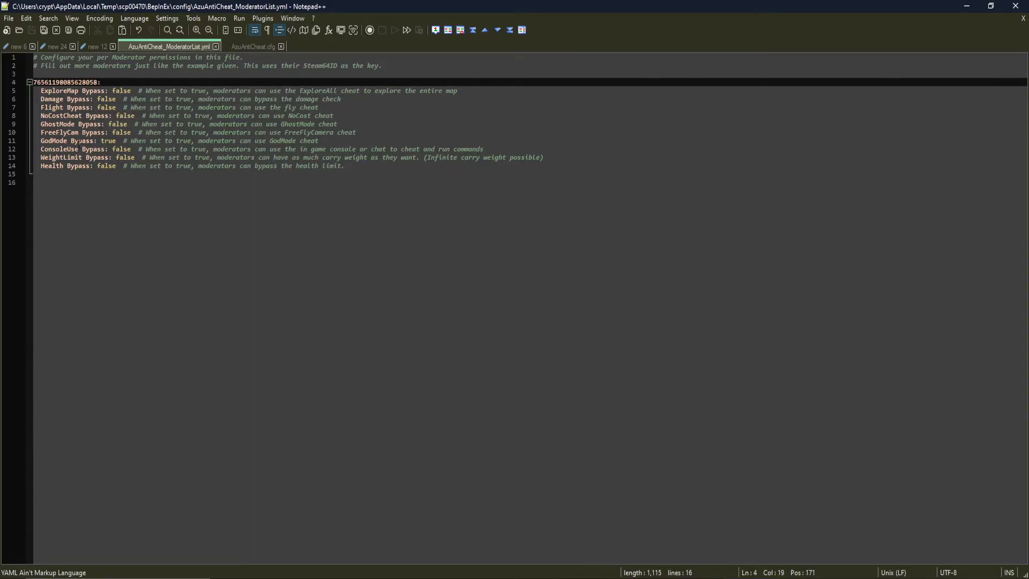
drag(116, 141, 41, 141)
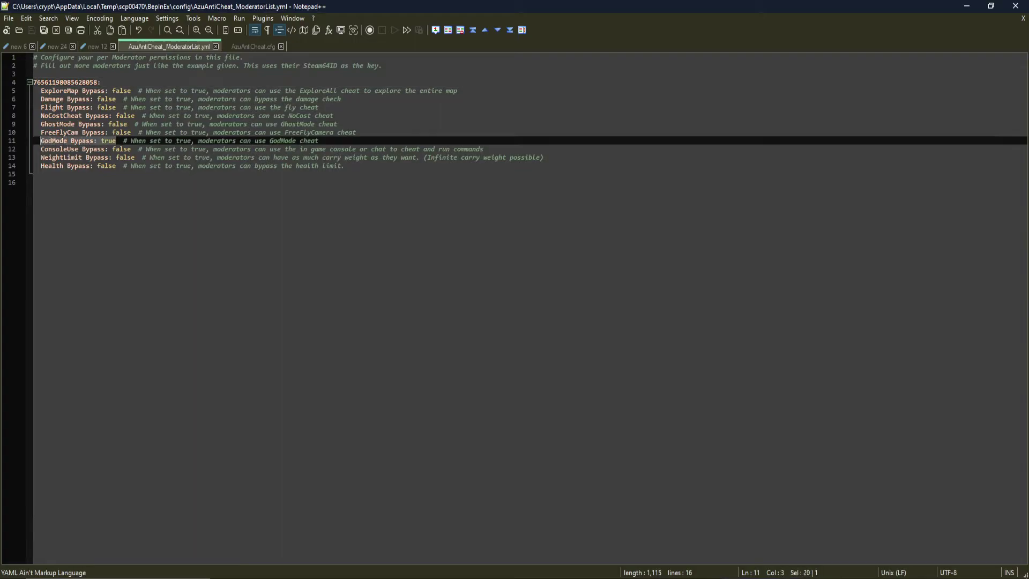
drag(42, 99, 114, 100)
mouse_move(796, 569)
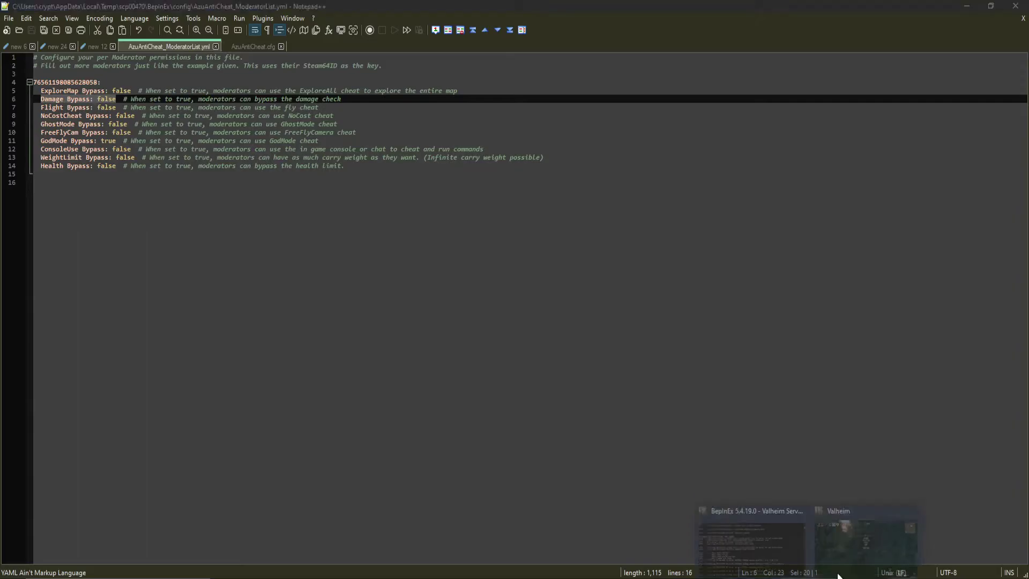
click(750, 530)
- Turn on god mode from the QoL cheat menu's player cheats panel
key(Insert)
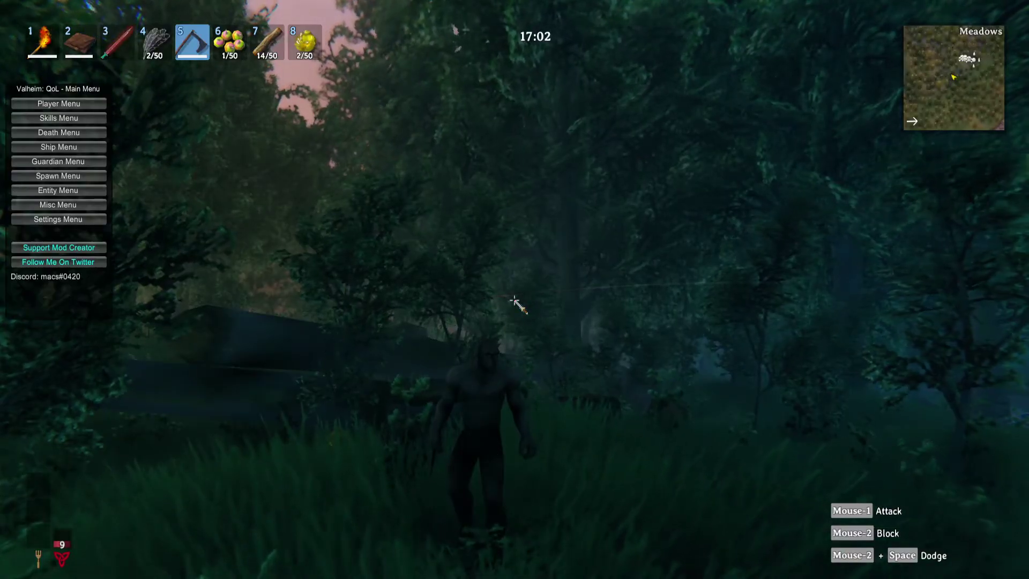
click(58, 104)
click(184, 106)
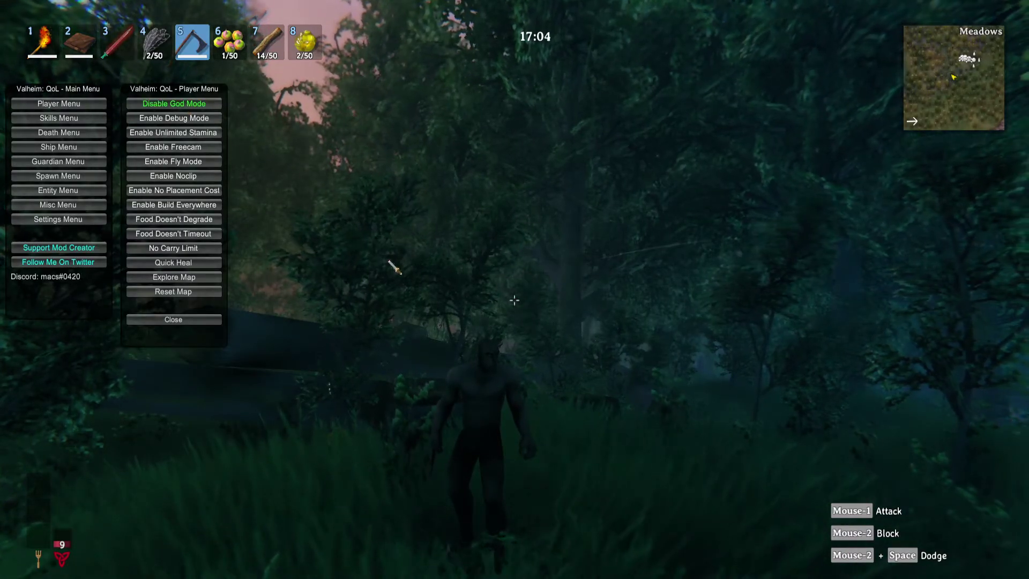
key(Insert)
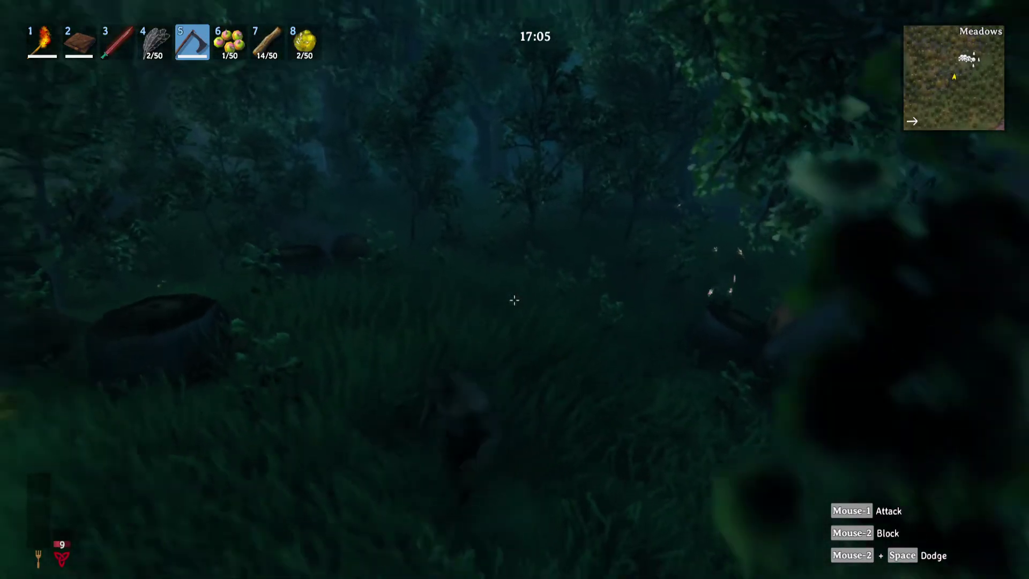
- Walk up to a beech tree and strike it with the axe, triggering the 'Massive damage detected' kick
key(w)
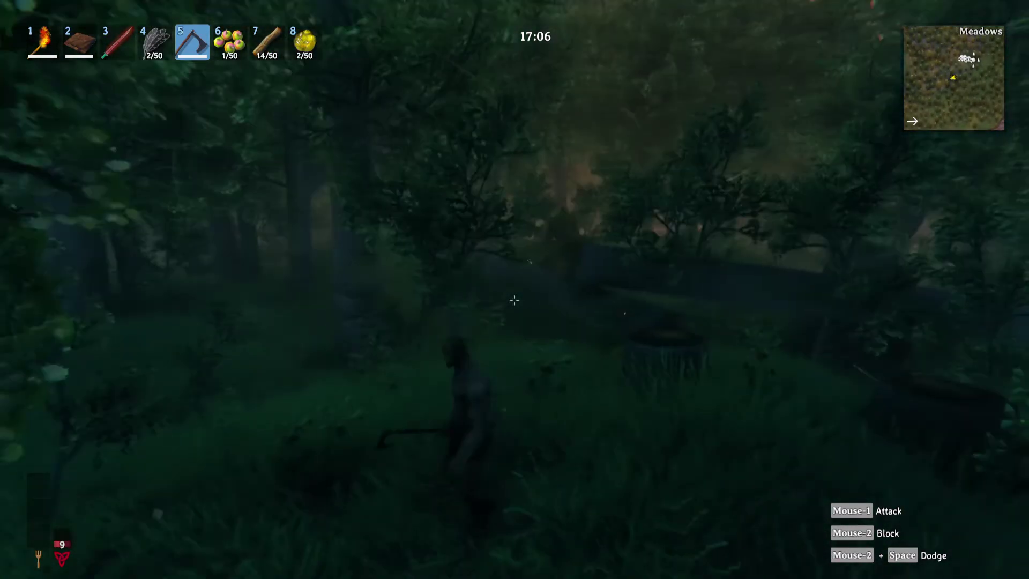
key(w)
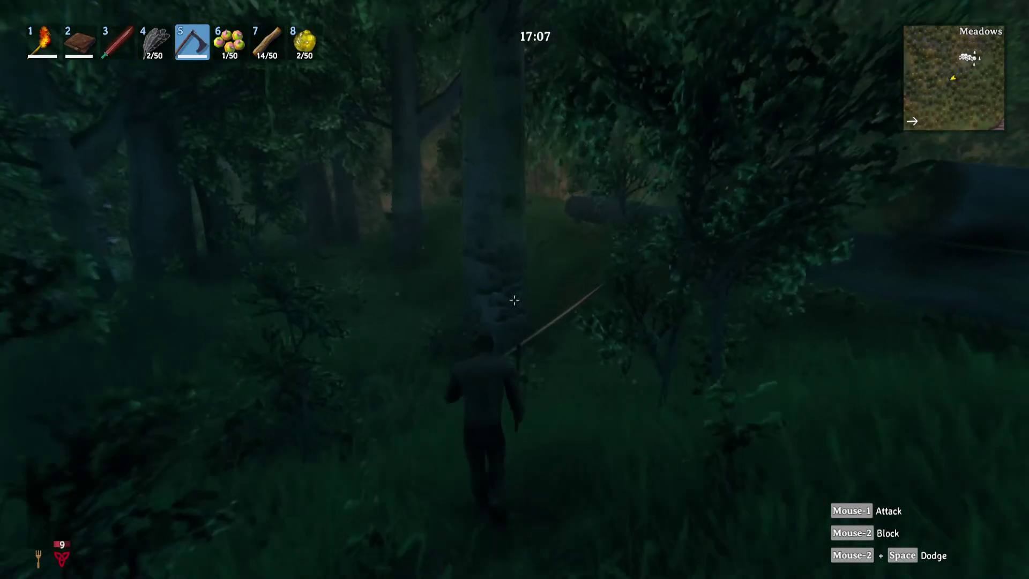
key(w)
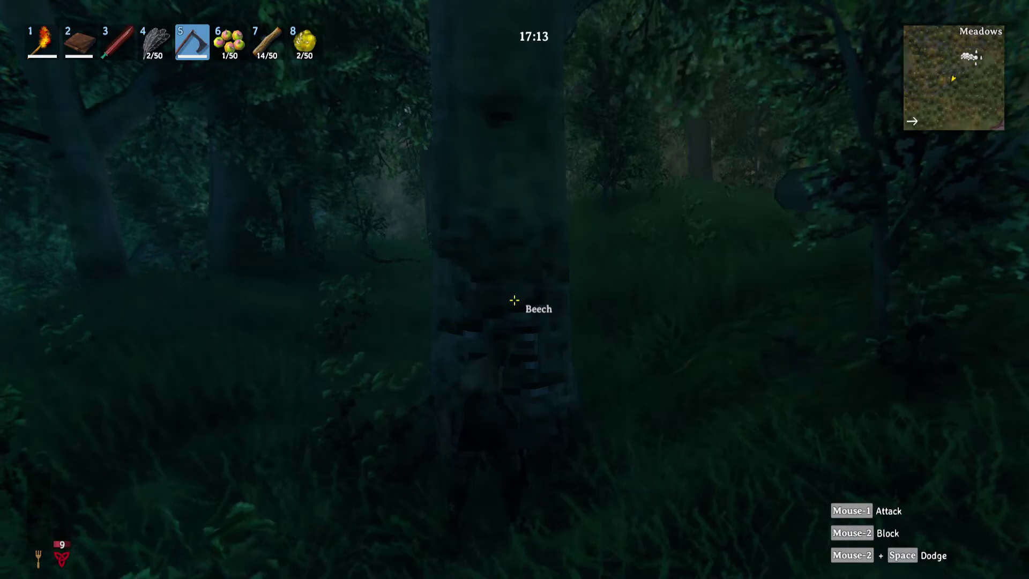
click(514, 300)
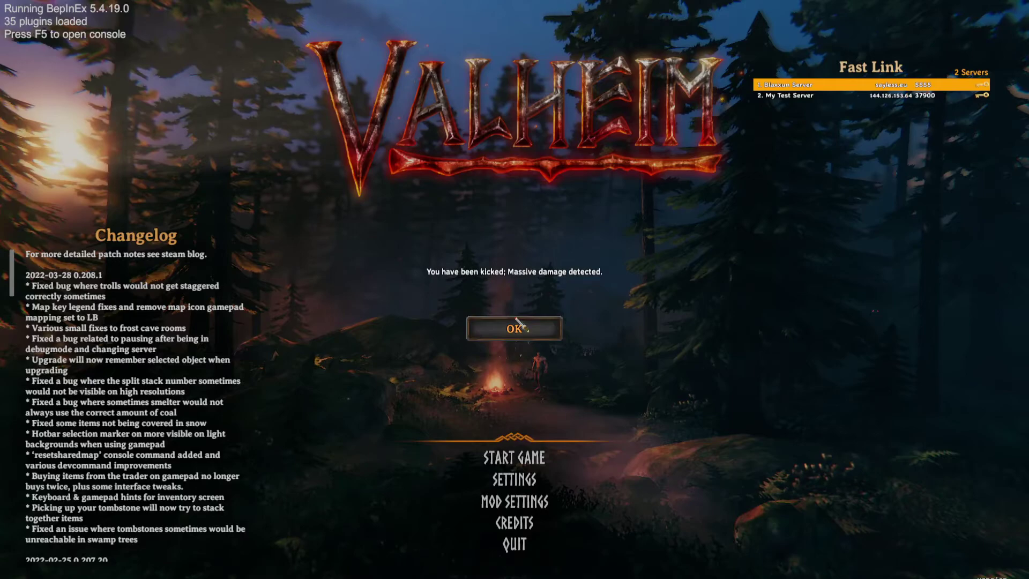
- Dismiss the kick message and bring Discord up maximized
click(552, 331)
key(alt+Tab)
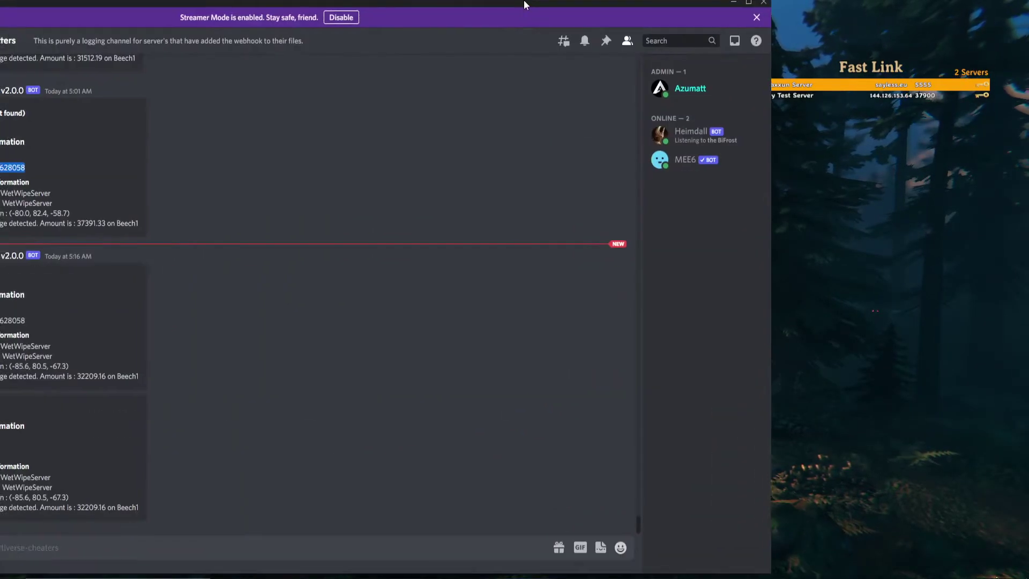
click(741, 6)
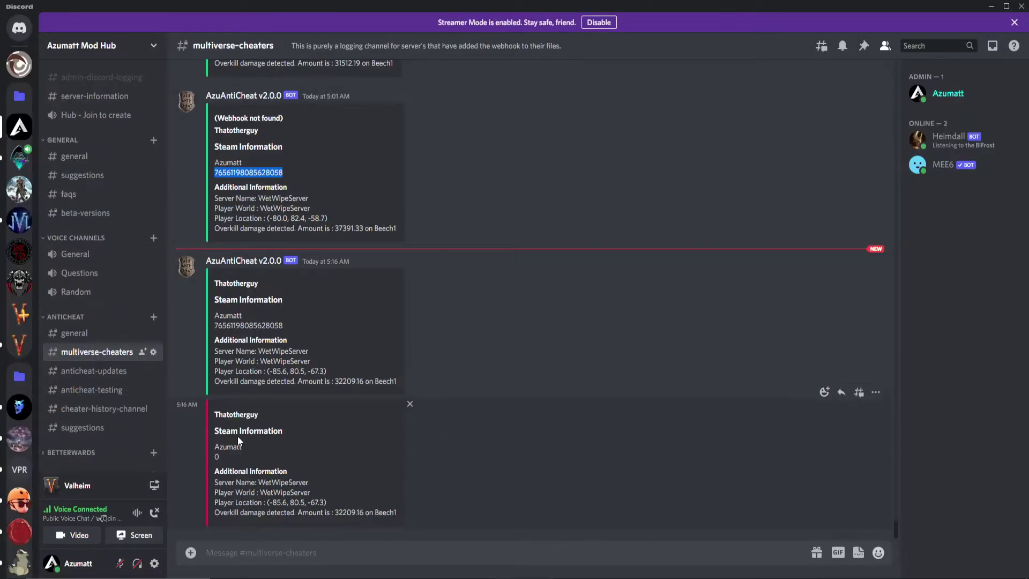
- Review the AzuAntiCheat overkill damage reports on Beech1, including the zero Steam ID in the third
drag(403, 383, 205, 292)
click(277, 456)
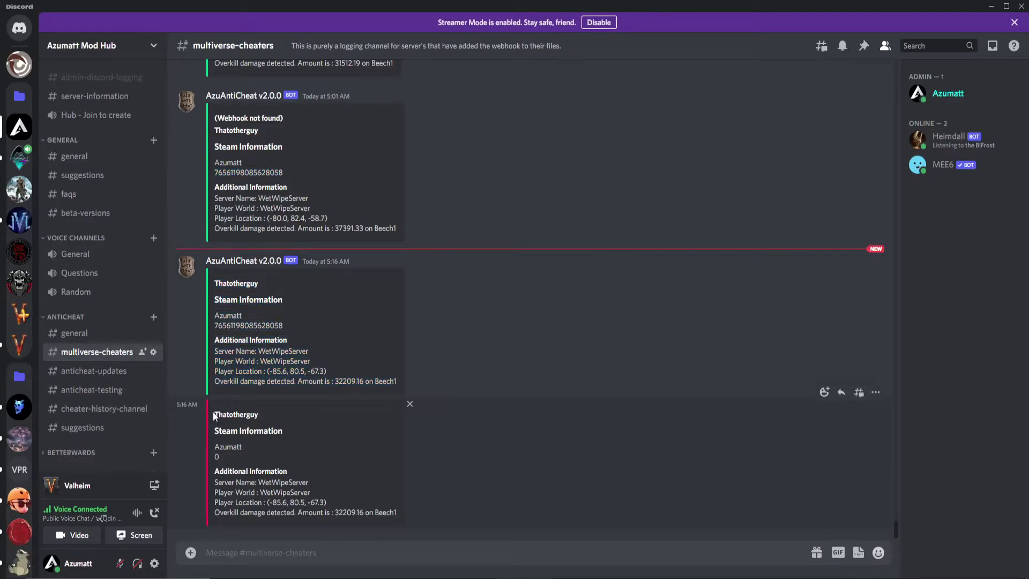
drag(214, 416, 410, 526)
drag(220, 453, 269, 455)
click(391, 346)
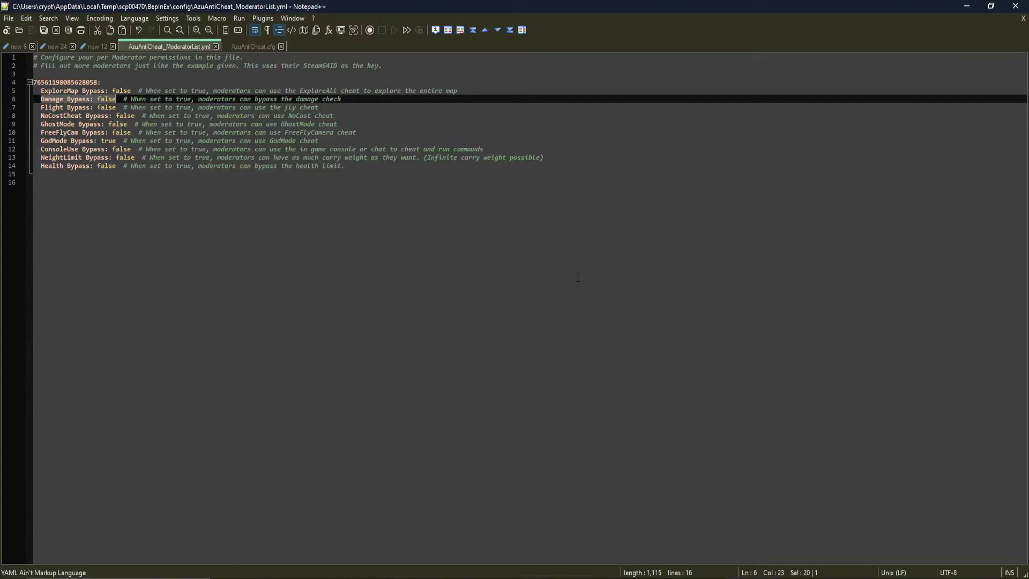
- Change the moderator ID's last digit from 8 to 9 in AzuAntiCheat_ModeratorList.yml and save
click(572, 277)
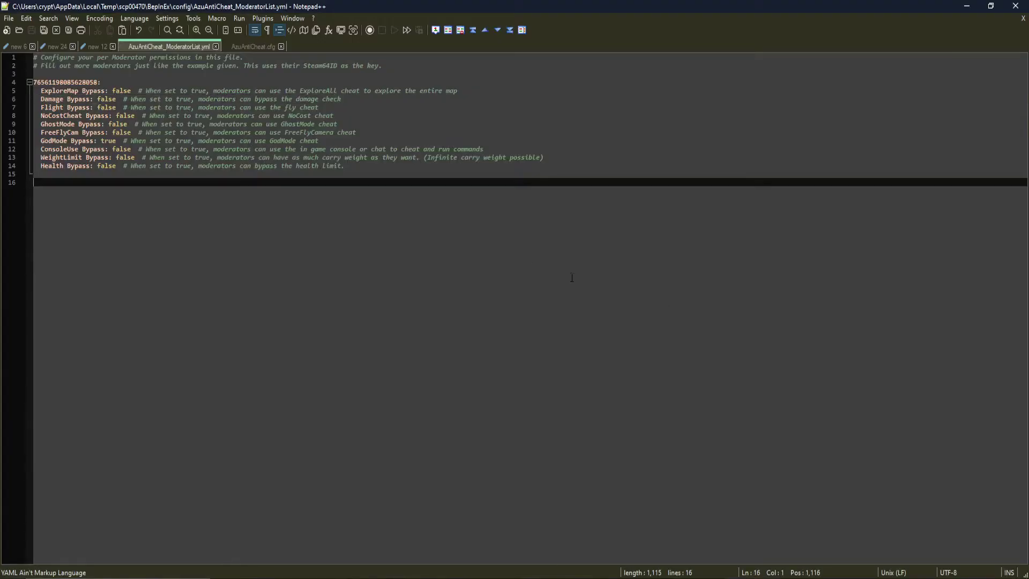
click(97, 82)
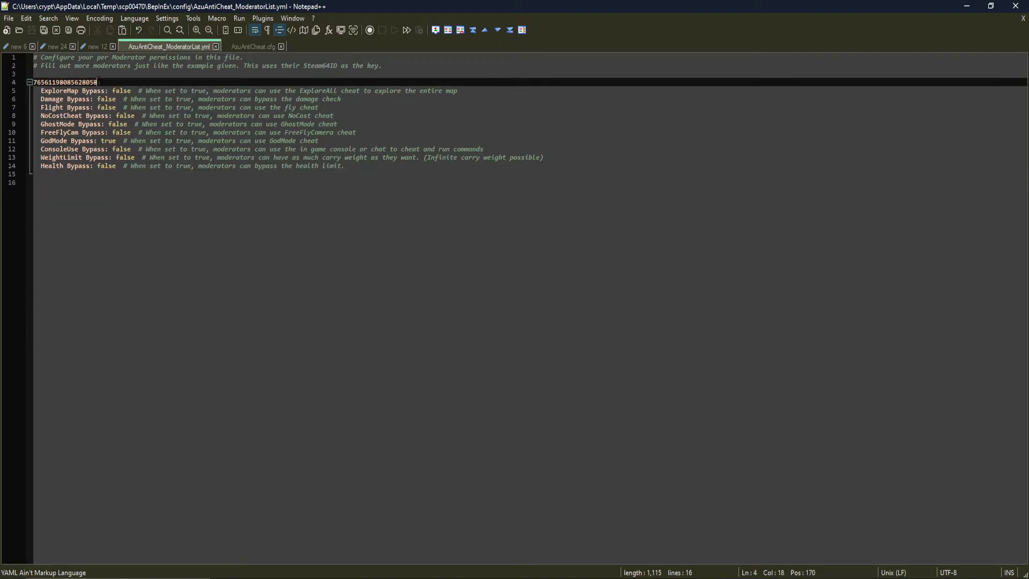
key(BackSpace)
text(9)
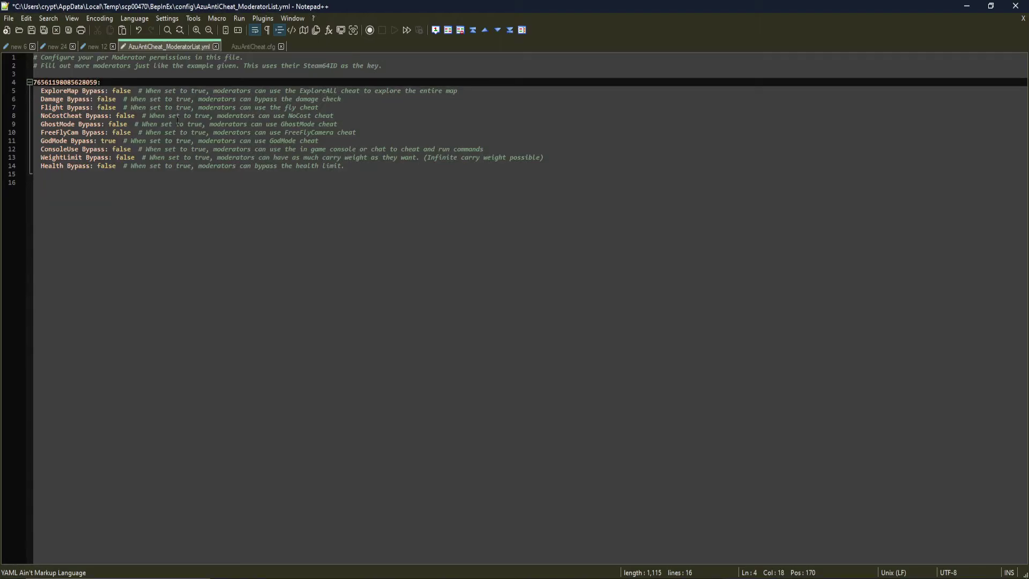
key(ctrl+s)
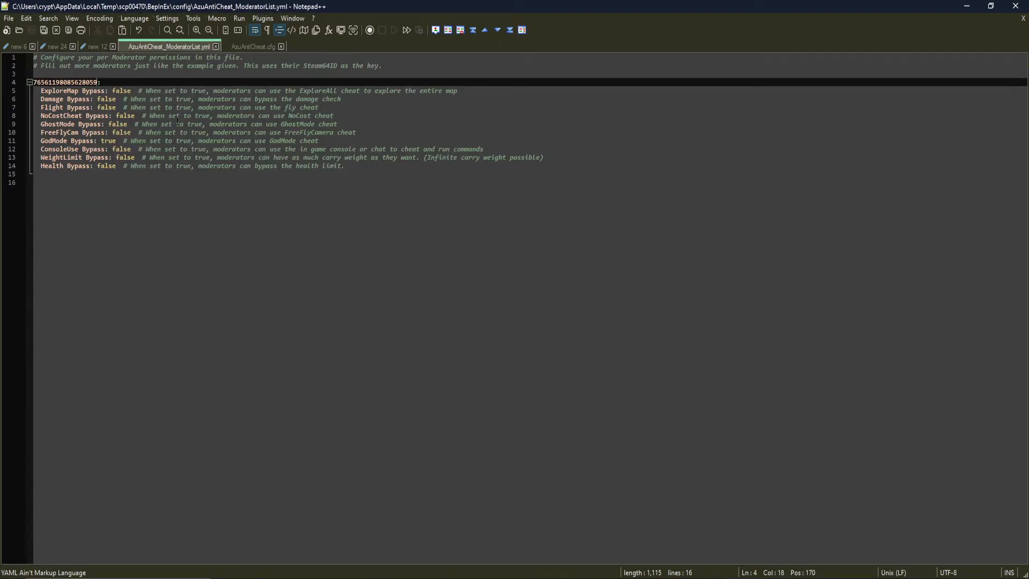
- Confirm AzuAntiCheat.cfg still shows Max Damage Limit = 5, then go to WinSCP's config folder
click(252, 50)
click(181, 316)
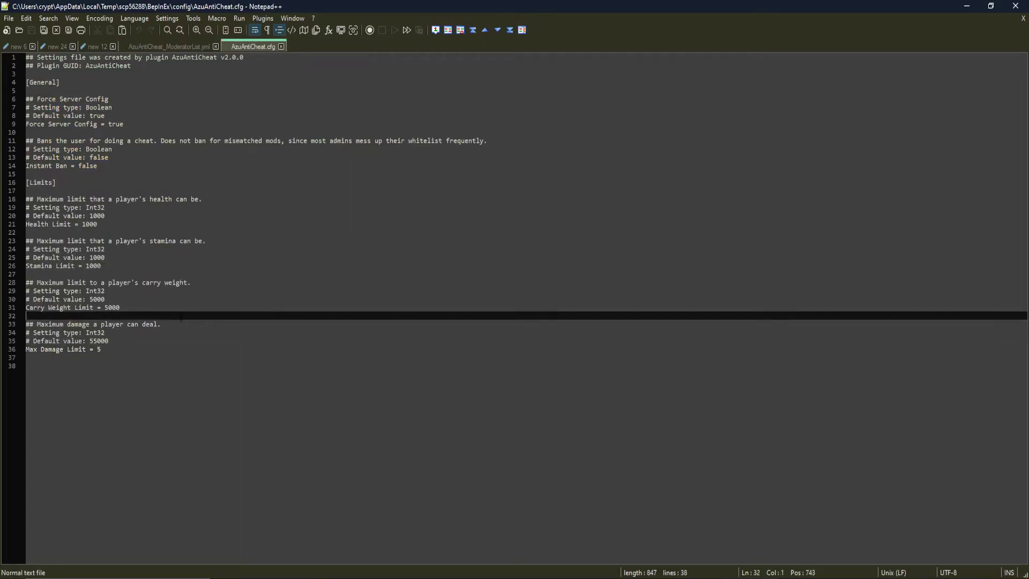
click(140, 349)
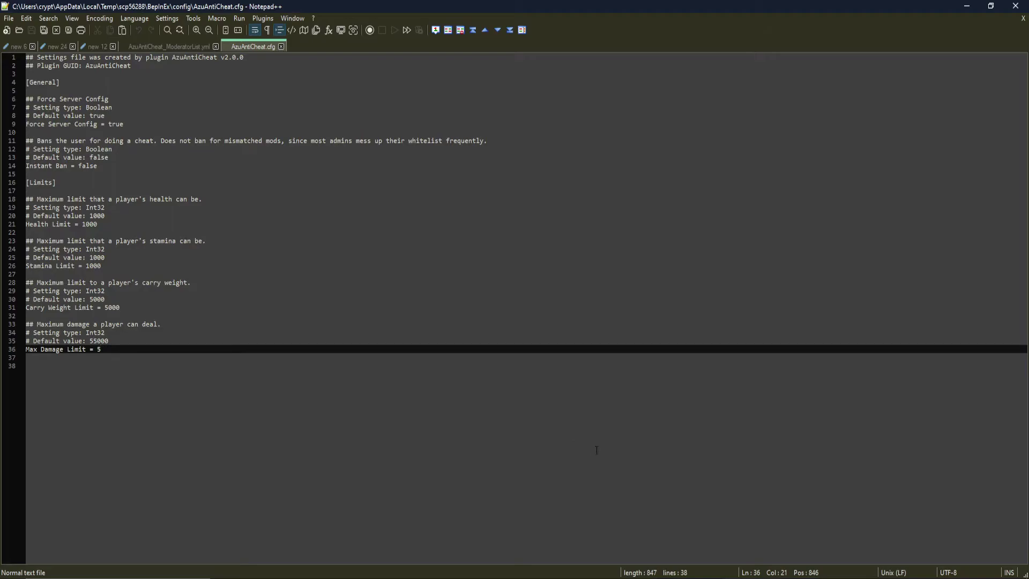
key(alt+Tab)
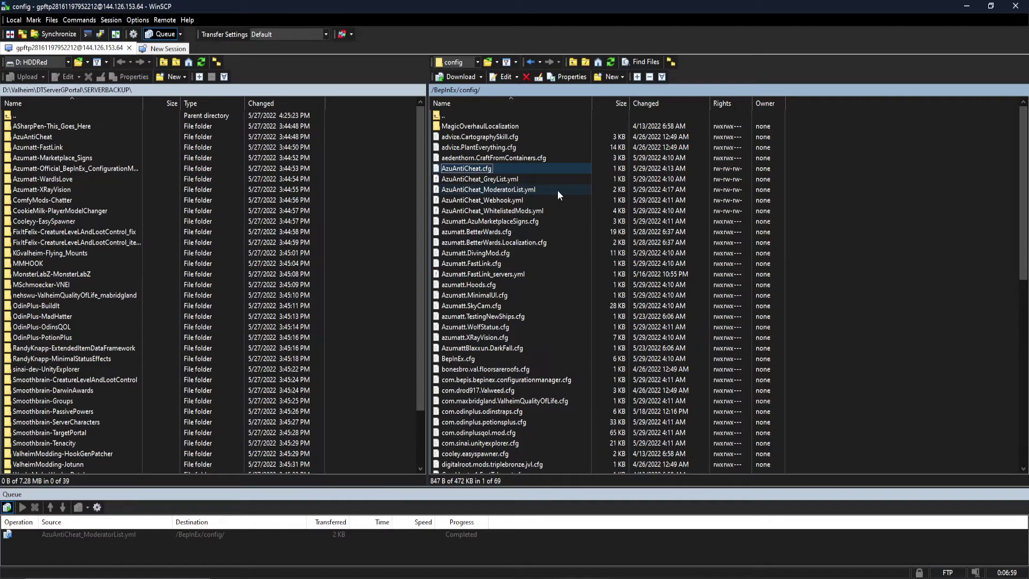
- Edit the server's AzuAntiCheat_WhitelistedMods.yml in Notepad++, changing the hash's final B to C, and save
right_click(521, 212)
mouse_move(586, 225)
click(661, 253)
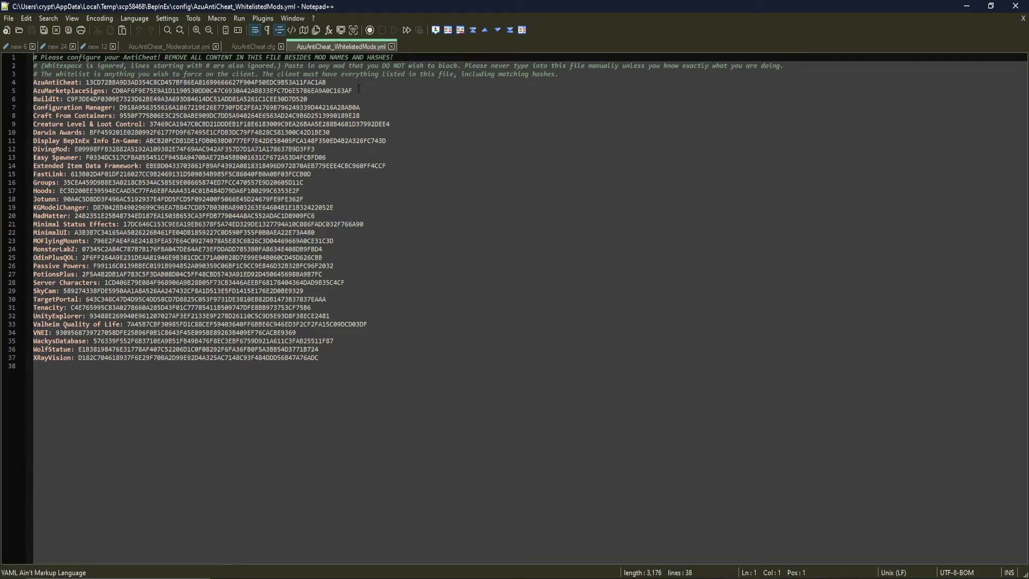
click(338, 82)
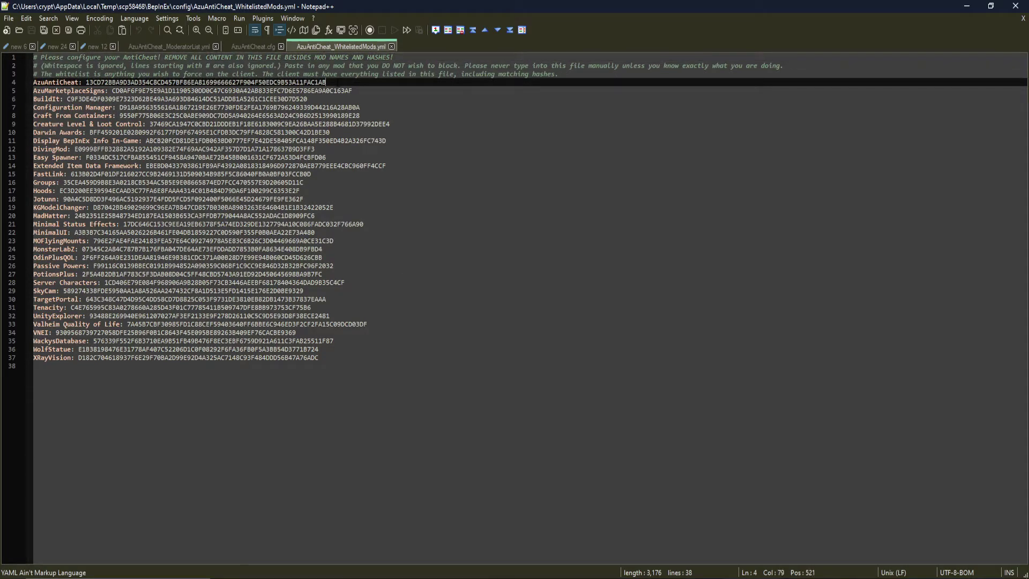
key(BackSpace)
text(C)
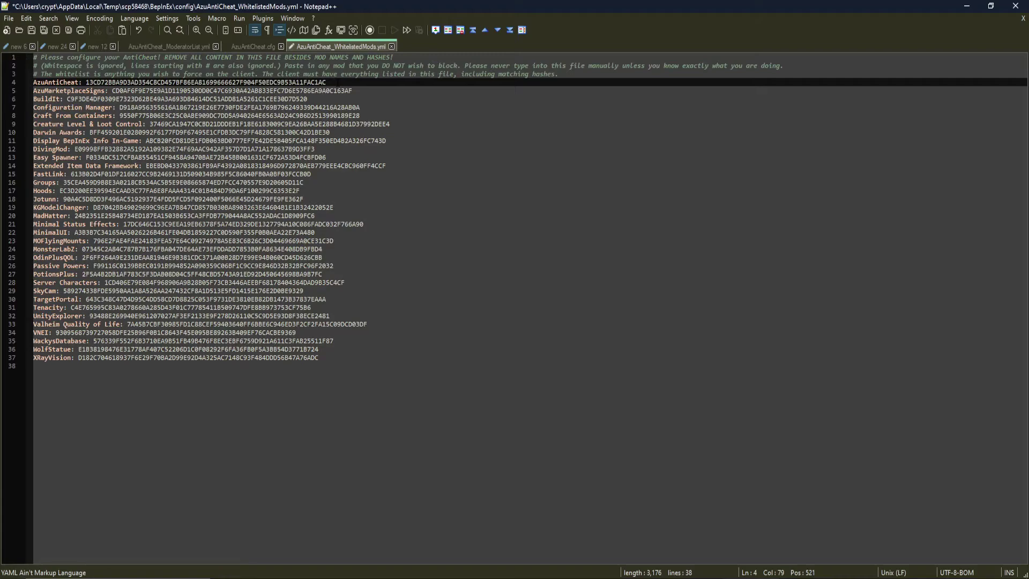
key(ctrl+s)
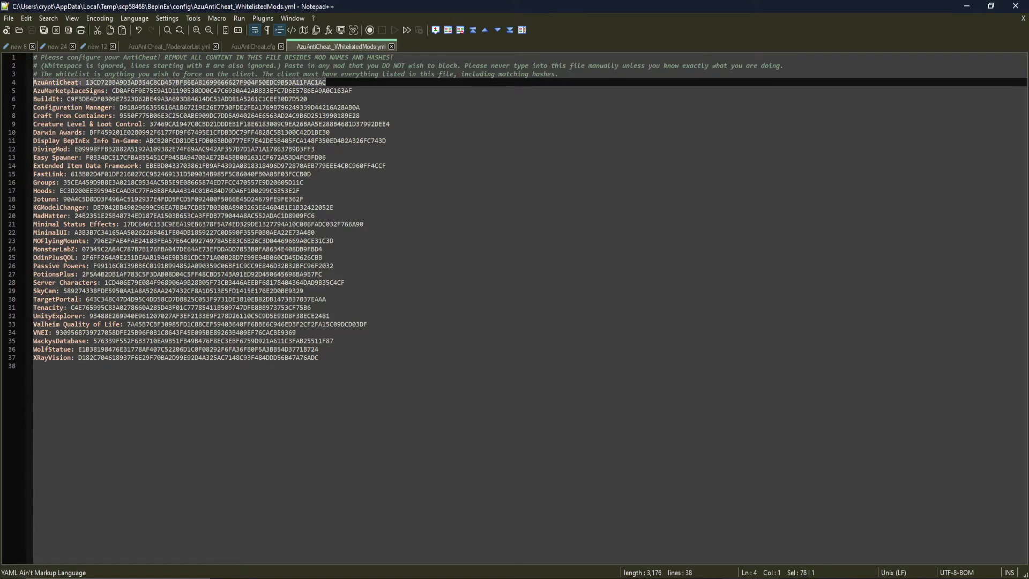
click(480, 154)
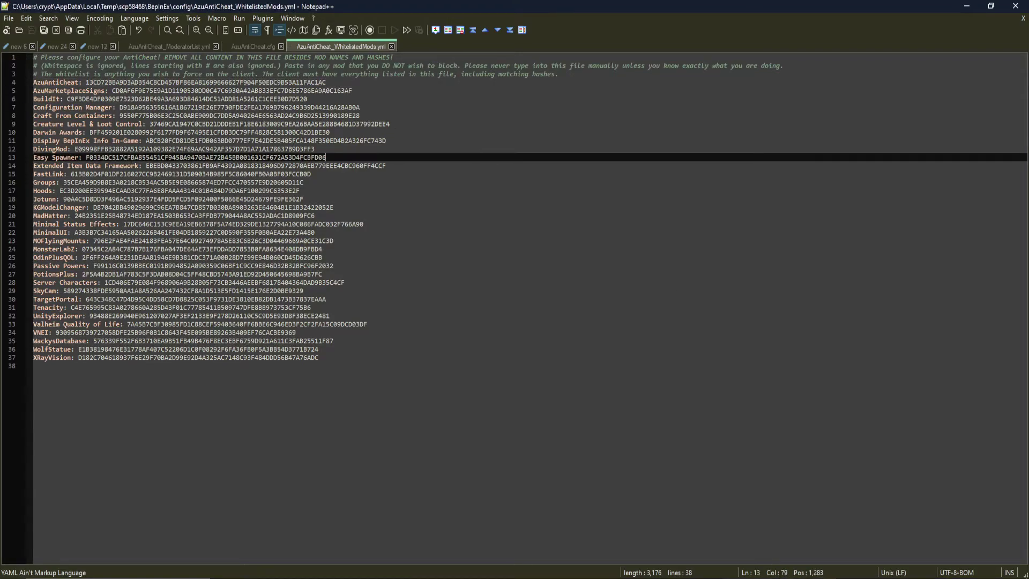
click(863, 541)
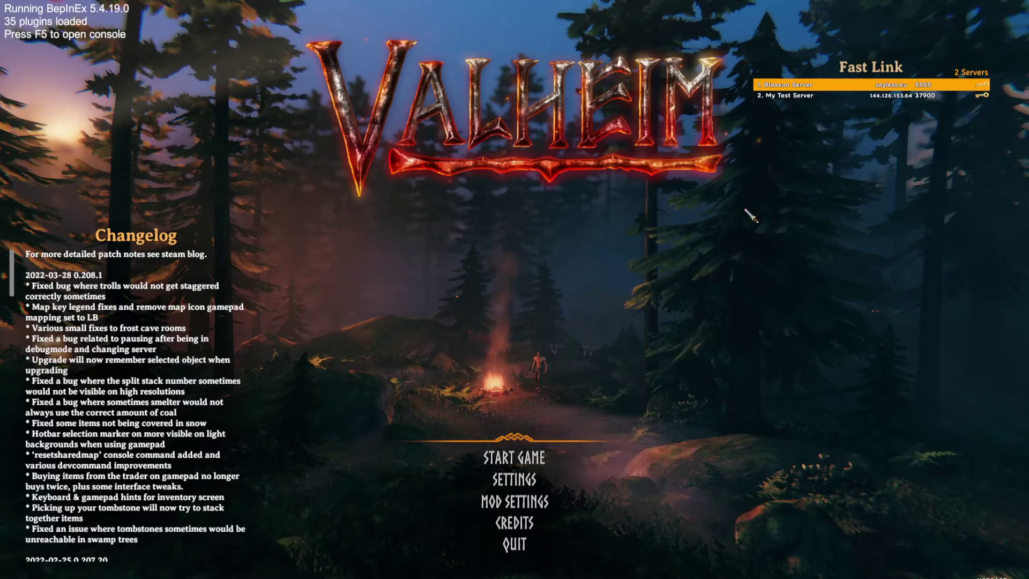
- Try joining My Test Server and dismiss the missing-mods refusal message
click(794, 98)
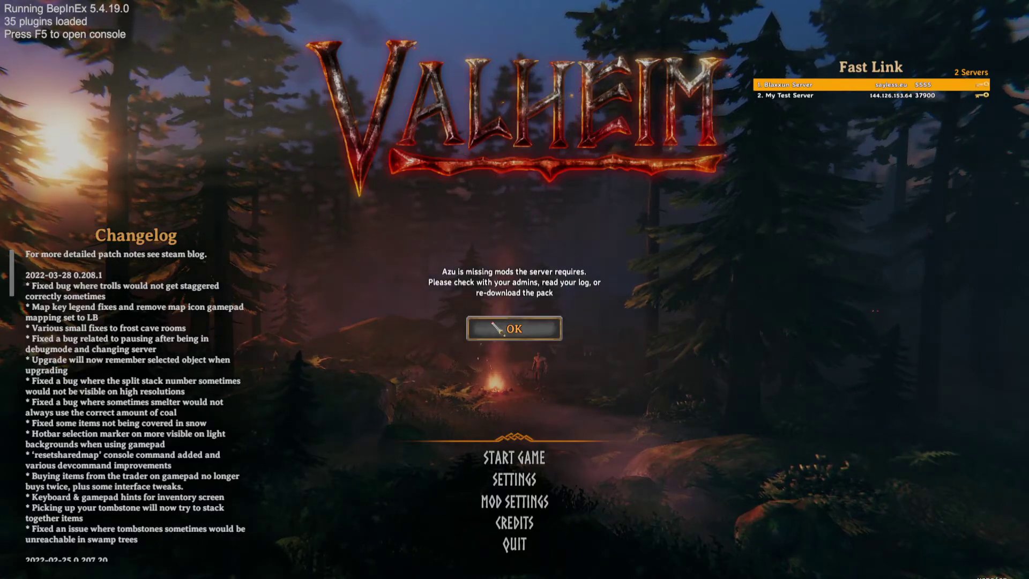
click(498, 328)
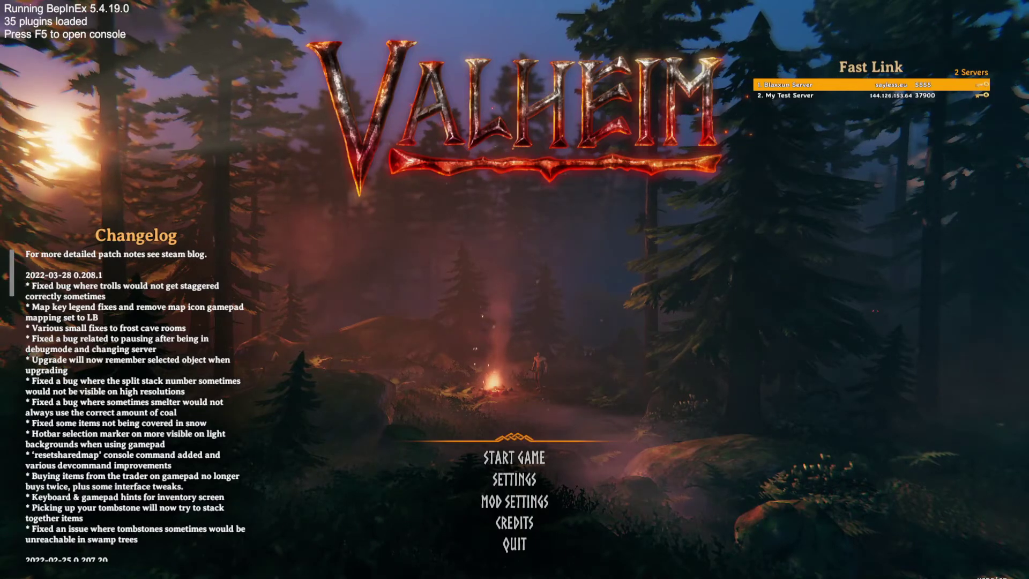
- Find the AzuAntiCheat Missing Mod(s) error in the BepInEx console, then close the console
key(F5)
scroll(467, 316, up, 4)
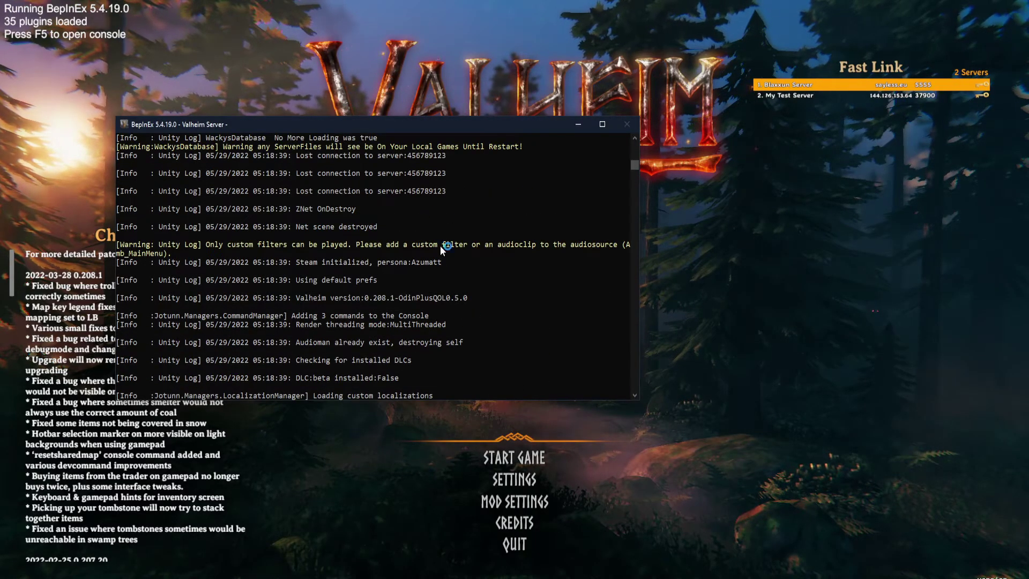
scroll(343, 277, up, 10)
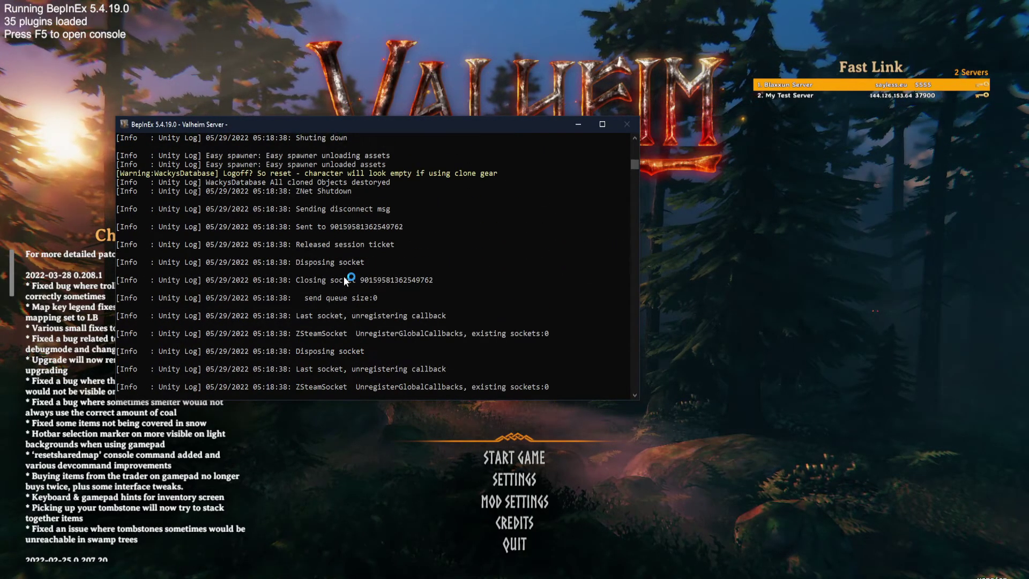
scroll(343, 276, up, 6)
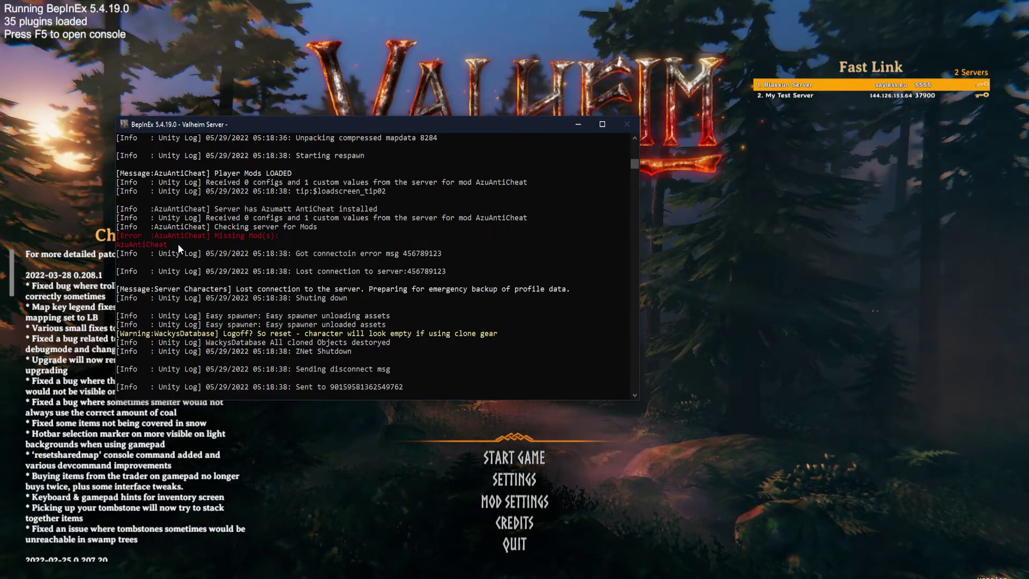
click(727, 332)
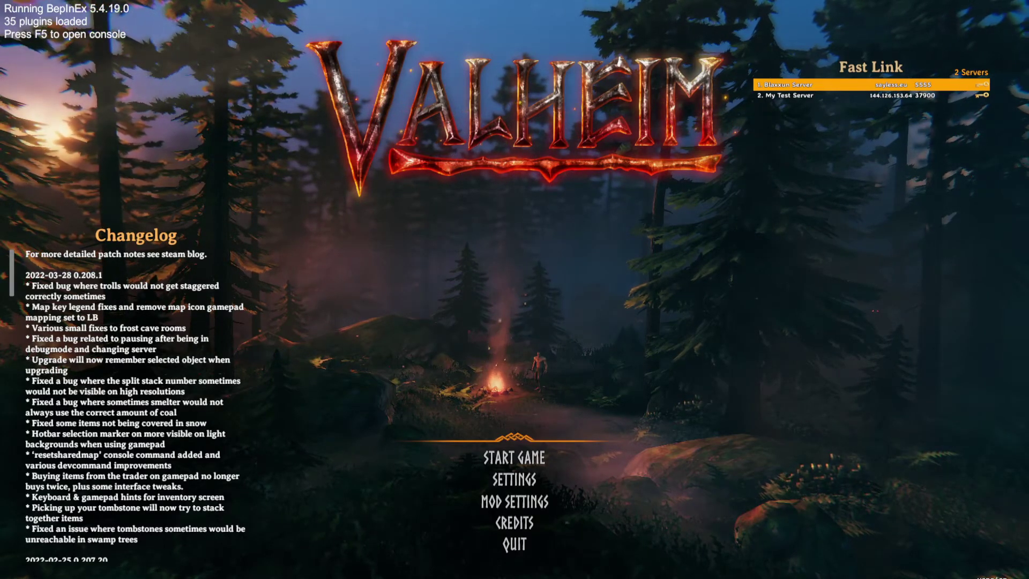
- Back in Notepad++, select the moderator entry on lines 3–14 of the moderator list
key(alt+Tab)
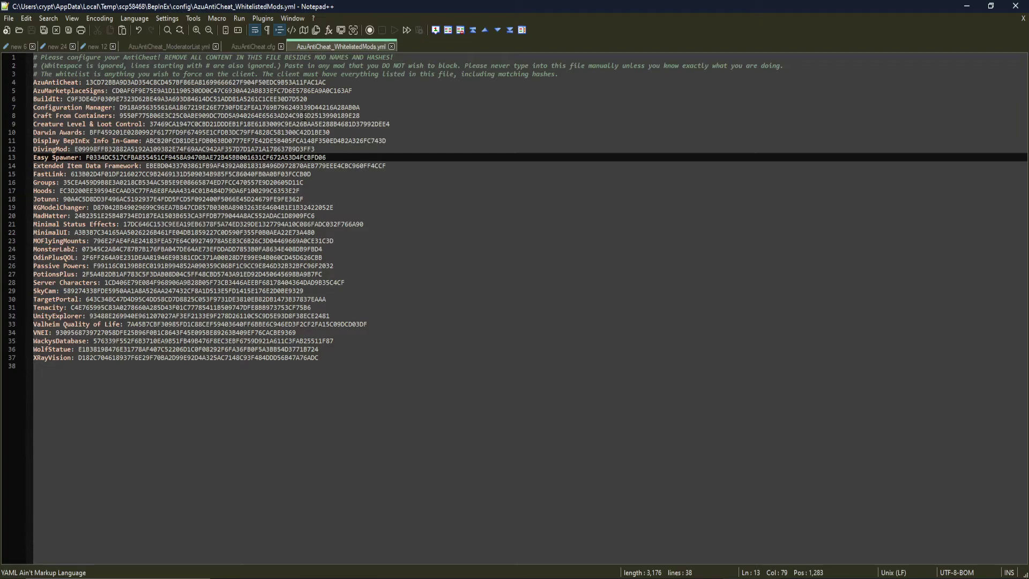
click(152, 46)
click(89, 91)
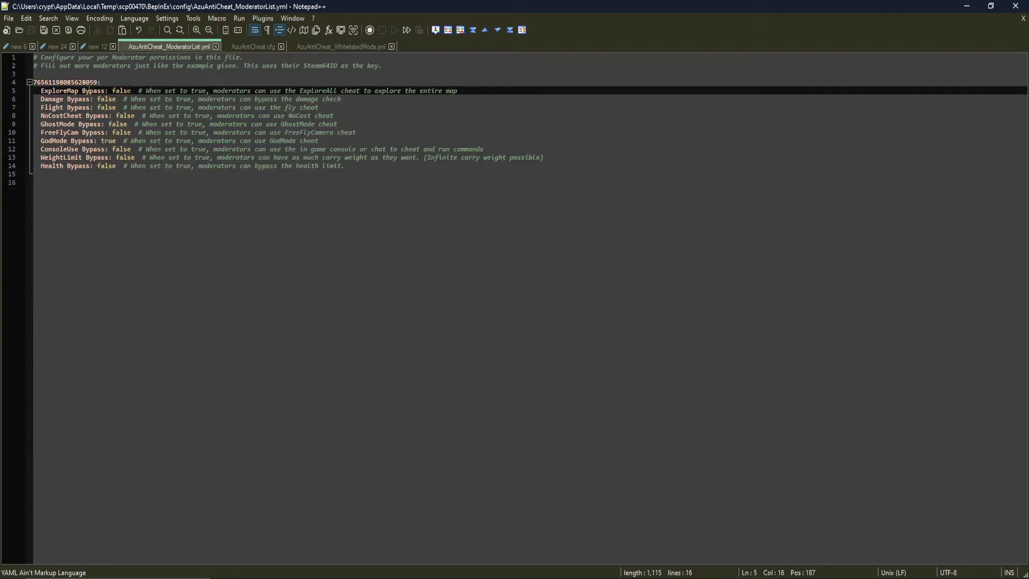
click(95, 82)
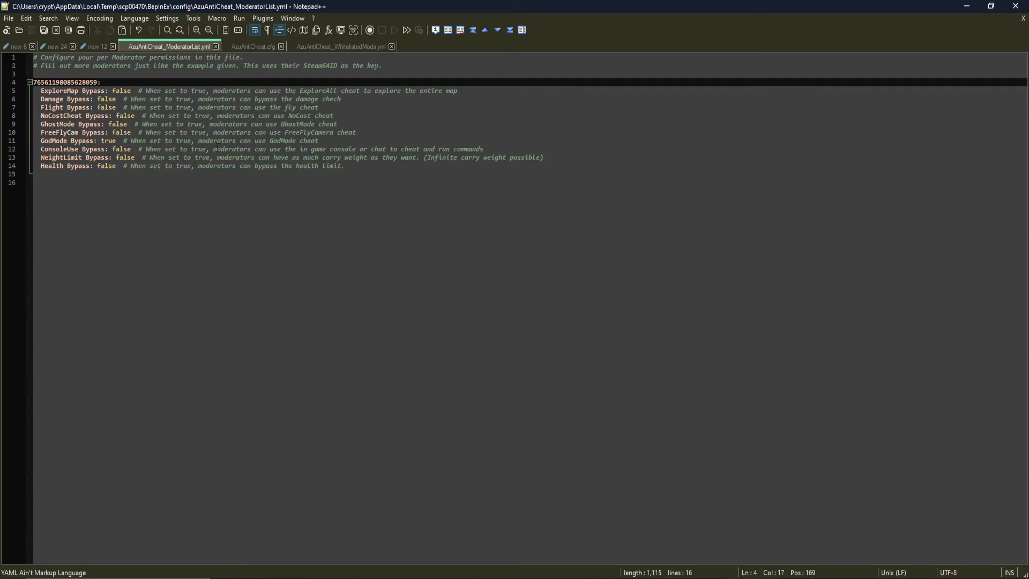
drag(366, 166, 34, 74)
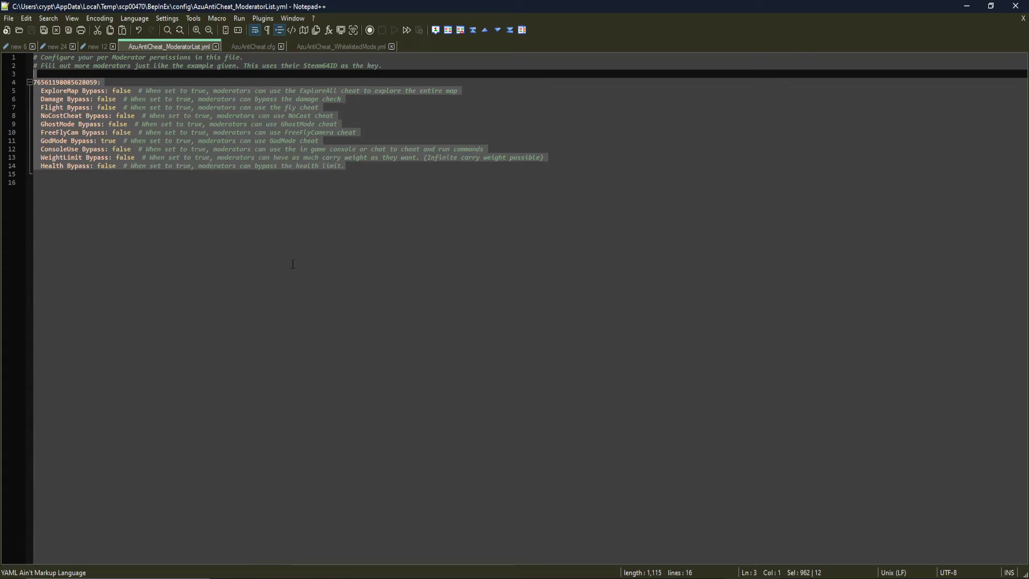
- Look over the AzuAntiCheat.cfg and whitelist tabs, returning to the moderator list
click(253, 46)
click(332, 46)
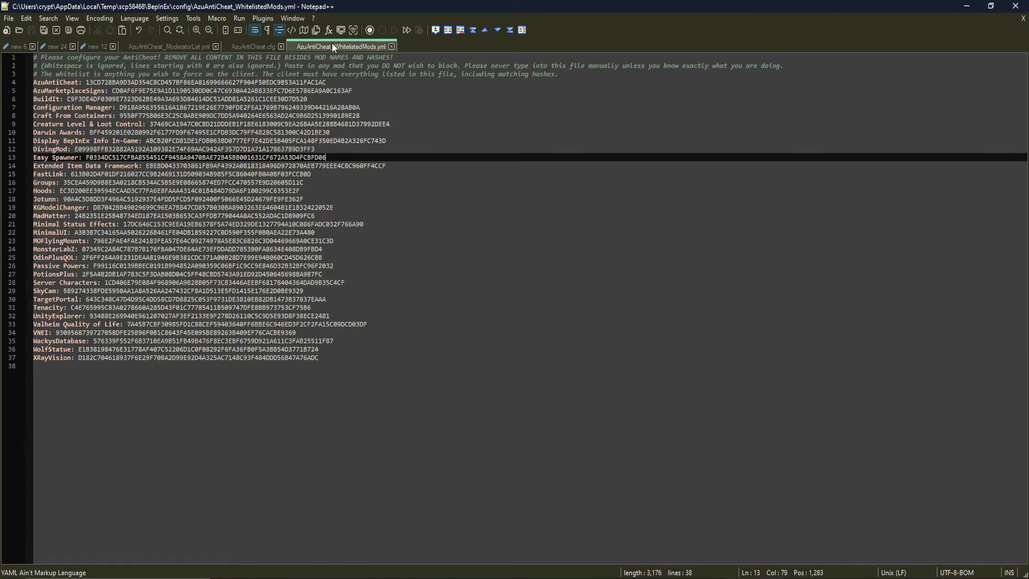
click(168, 46)
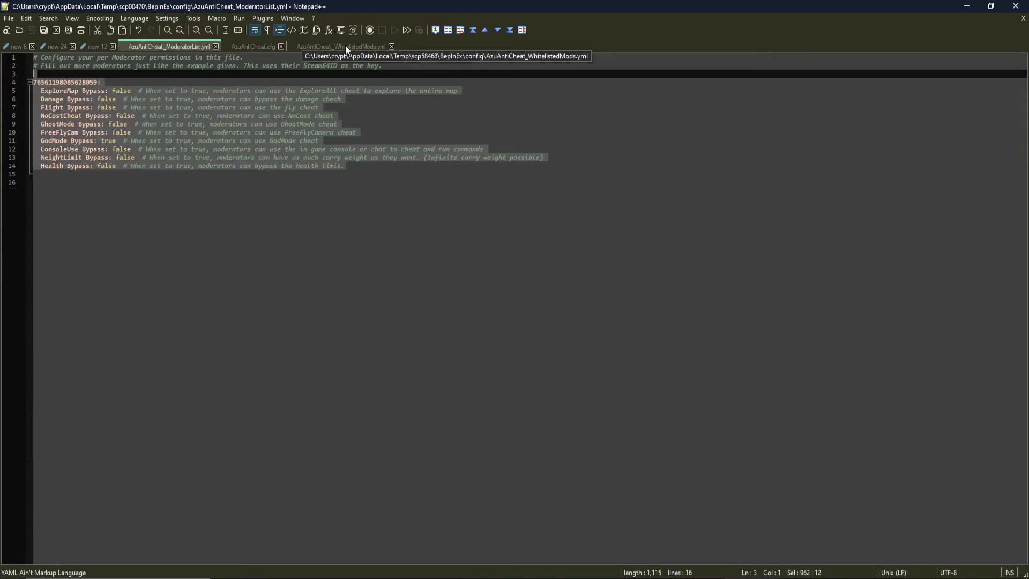
- Highlight the bypass permissions from line 6 and the ExploreMap Bypass value 'false'
click(359, 156)
drag(356, 166, 26, 86)
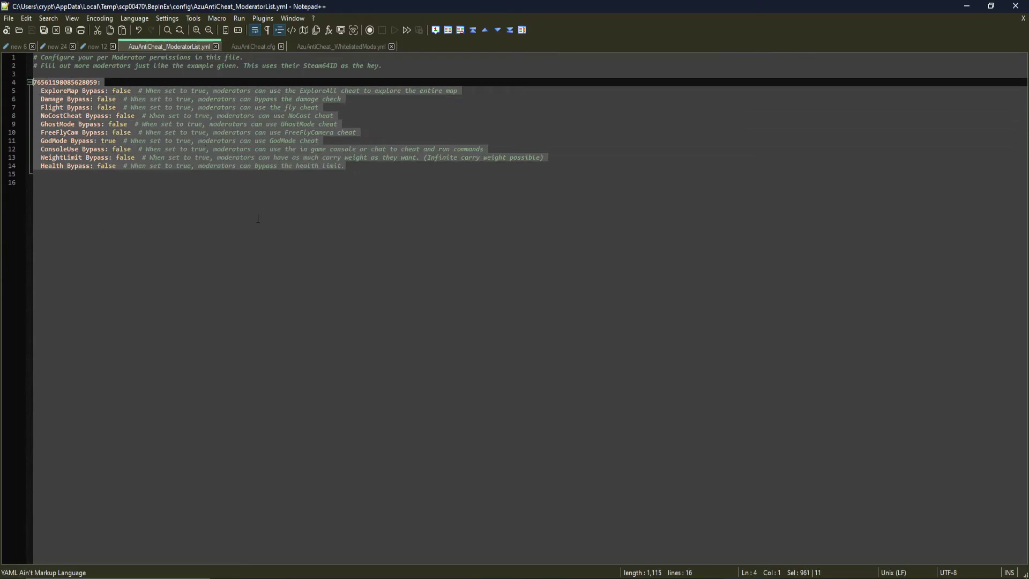
click(377, 212)
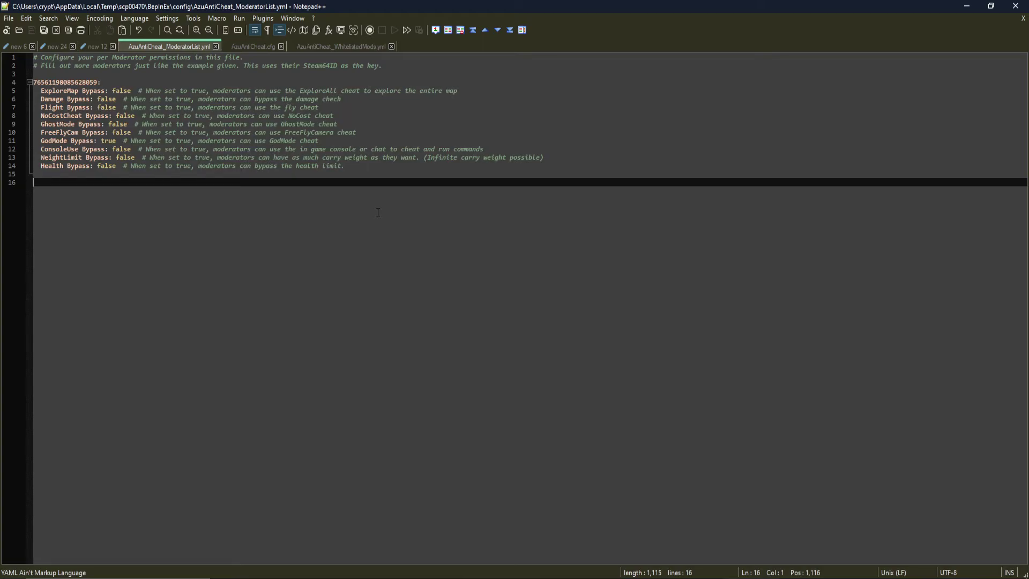
click(117, 84)
double_click(121, 90)
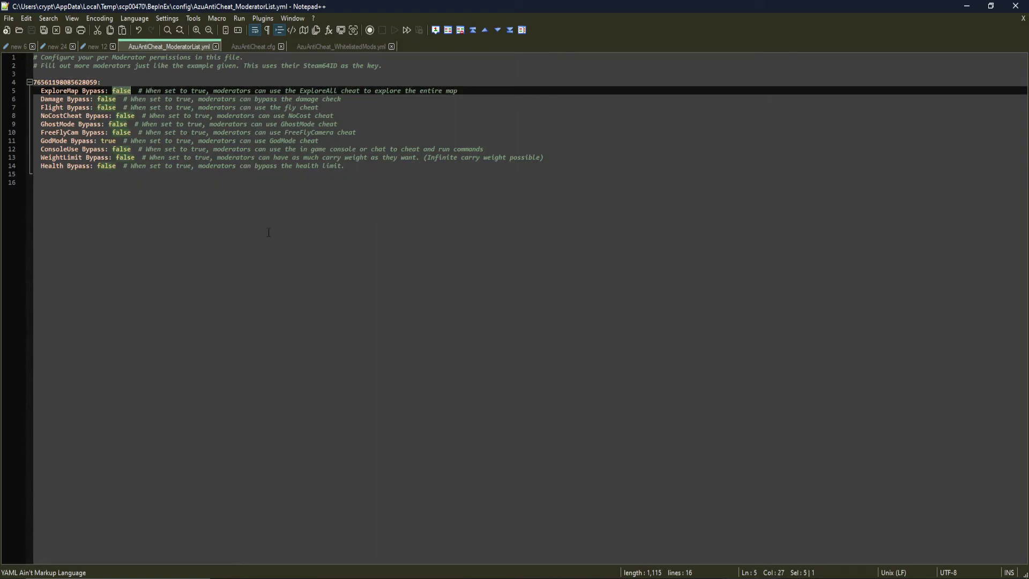
click(249, 49)
- Change the whitelist's AzuAntiCheat hash ending back to B, save, and retry the server in Valheim
click(338, 46)
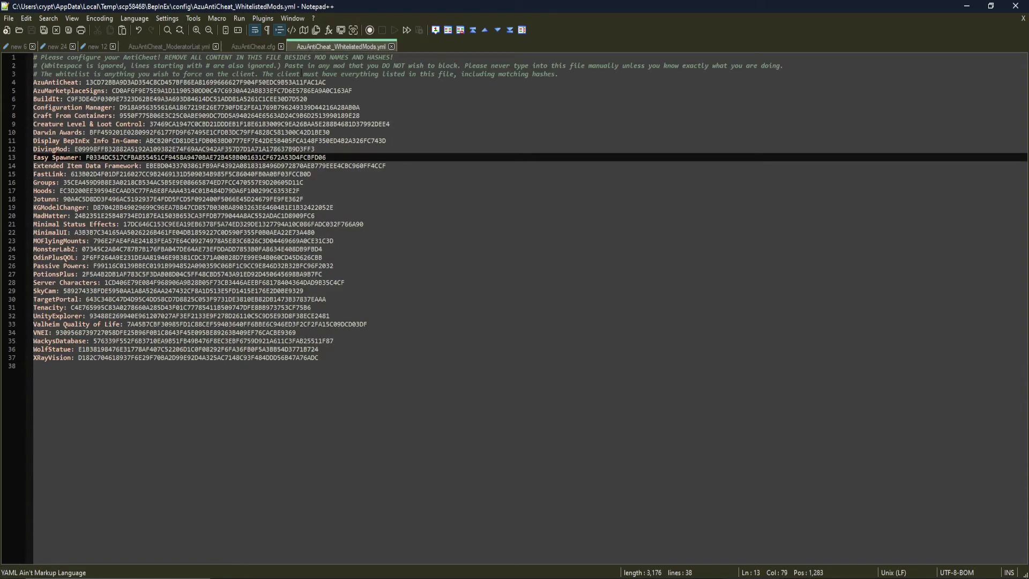
click(350, 83)
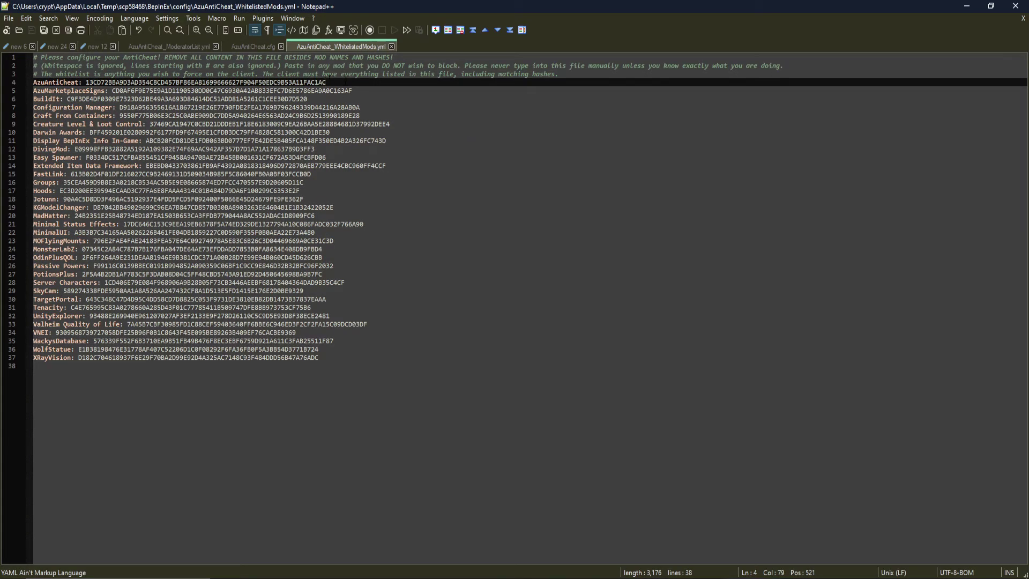
key(BackSpace)
text(B)
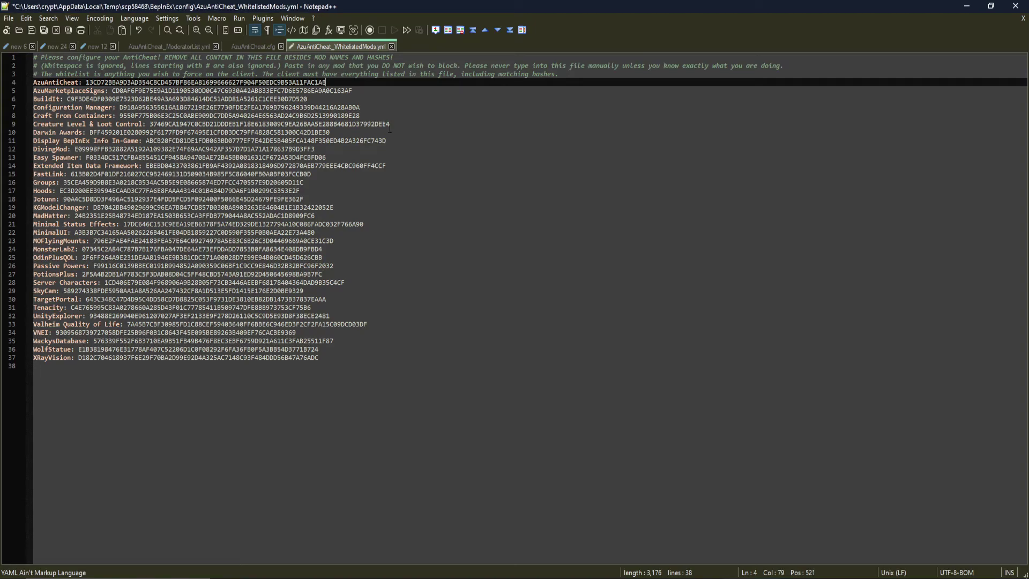
key(ctrl+s)
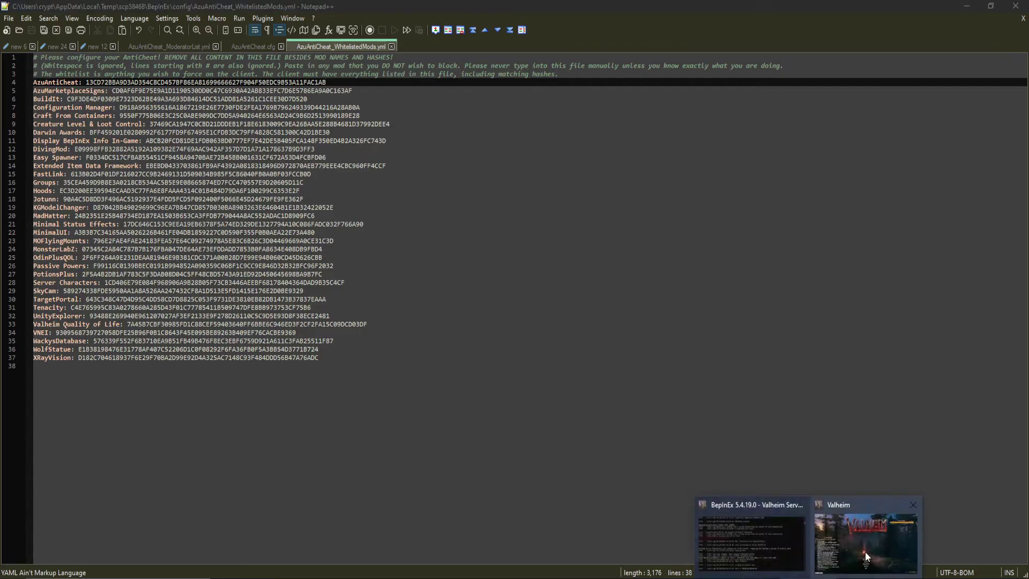
click(868, 527)
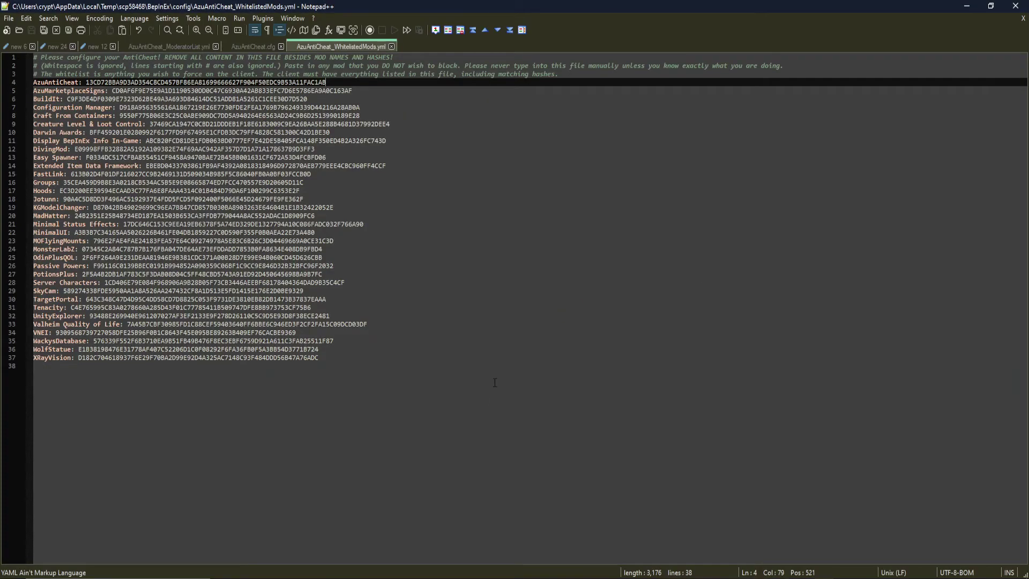
- Close the whitelist and AzuAntiCheat.cfg tabs, leaving the moderator list at its GodMode Bypass line
click(495, 382)
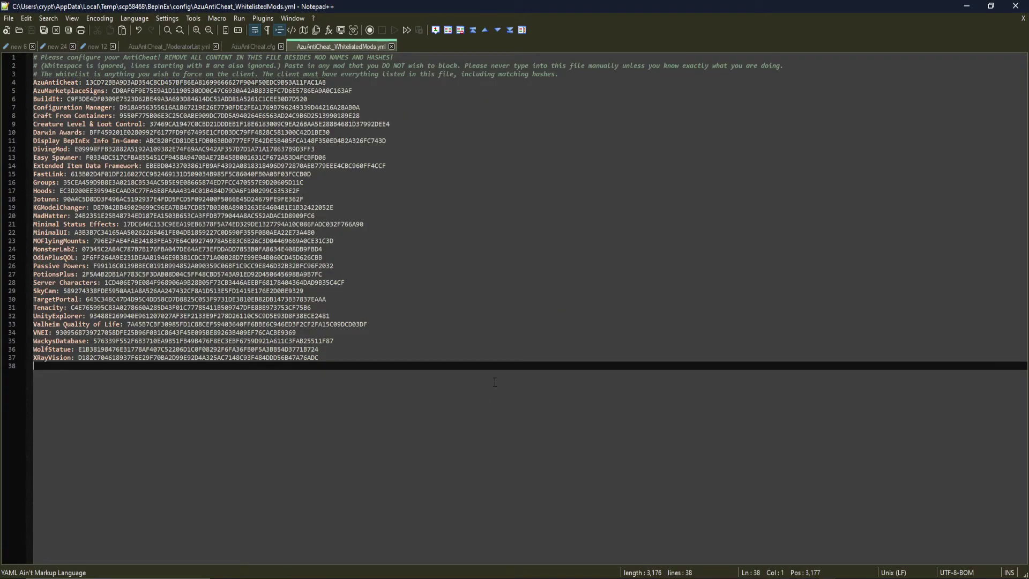
click(343, 83)
click(391, 47)
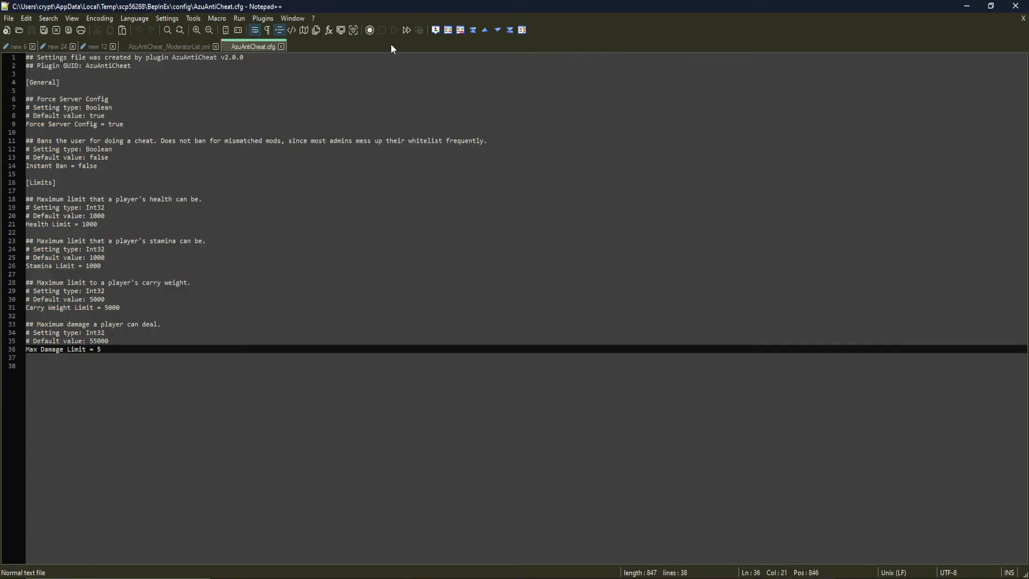
click(281, 46)
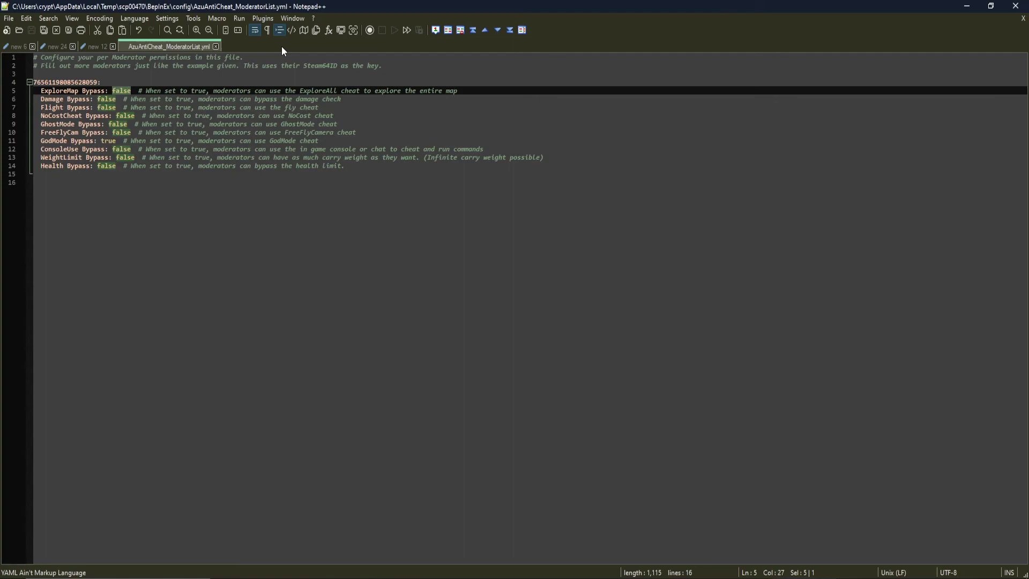
click(383, 138)
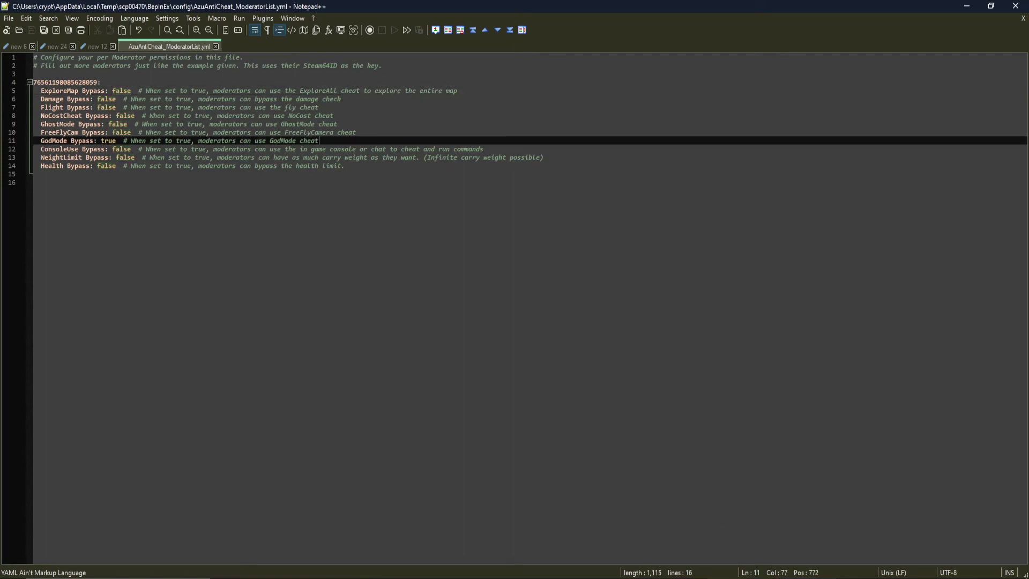
- Bring r2modman forward and dismiss its 'Valheim is launching via Steam' notice
click(689, 538)
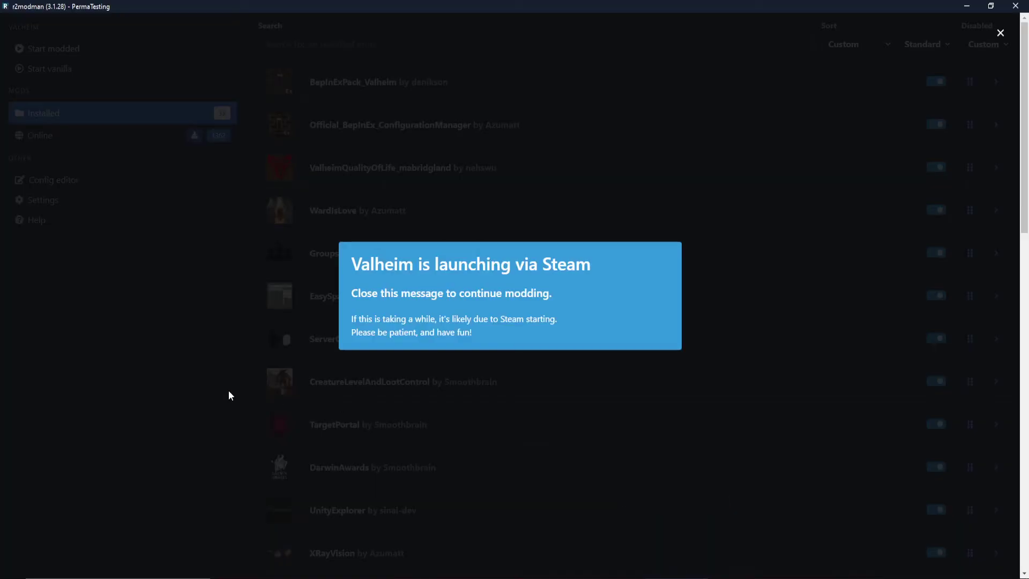
click(177, 388)
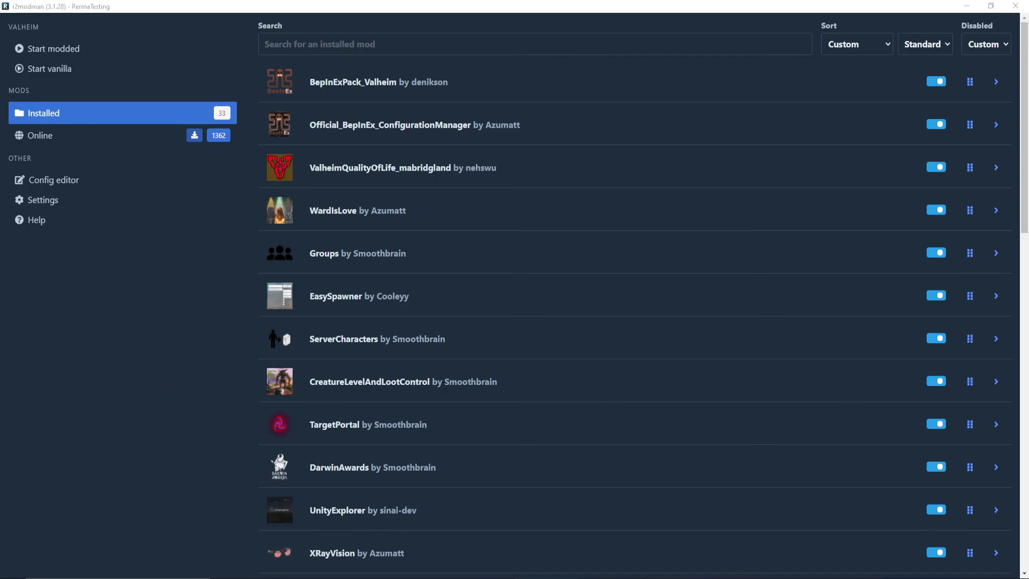
- Maximise Discord, review the 'Using a banned Mod' AzuAntiCheat reports in #multiverse-cheaters, then minimise it
drag(298, 154, 648, 31)
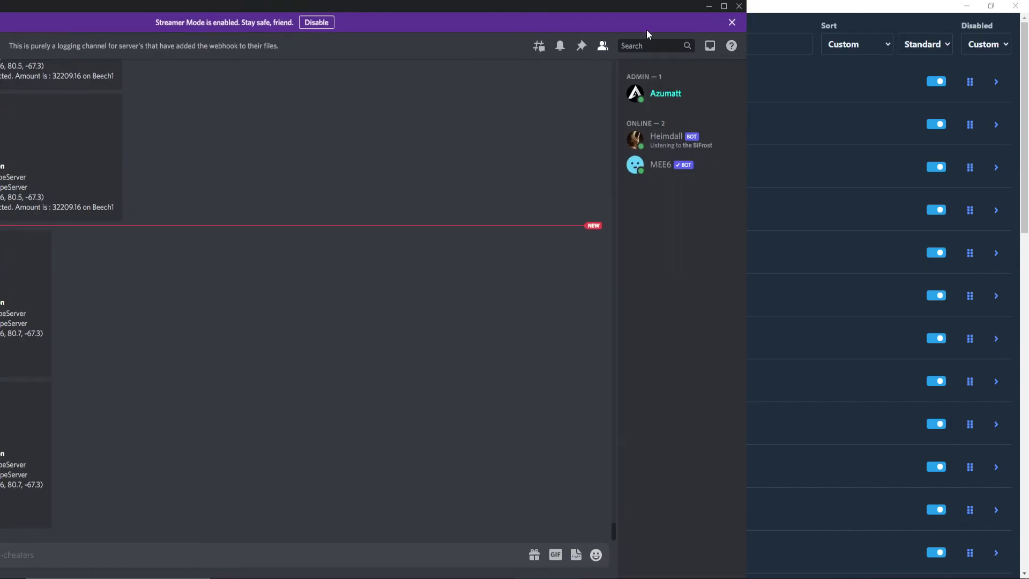
click(723, 6)
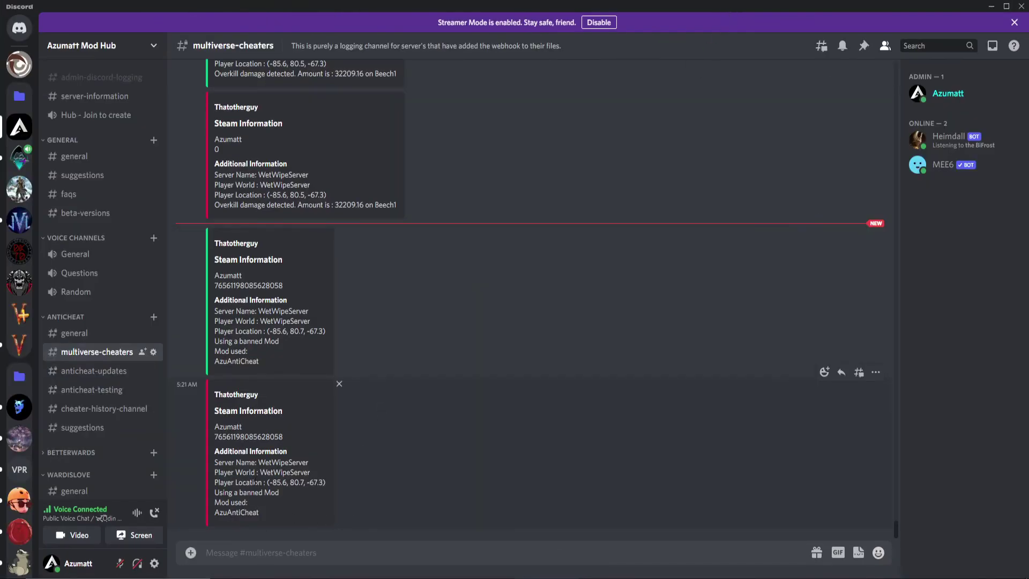
drag(215, 397, 292, 519)
click(268, 528)
click(314, 518)
drag(280, 492, 214, 492)
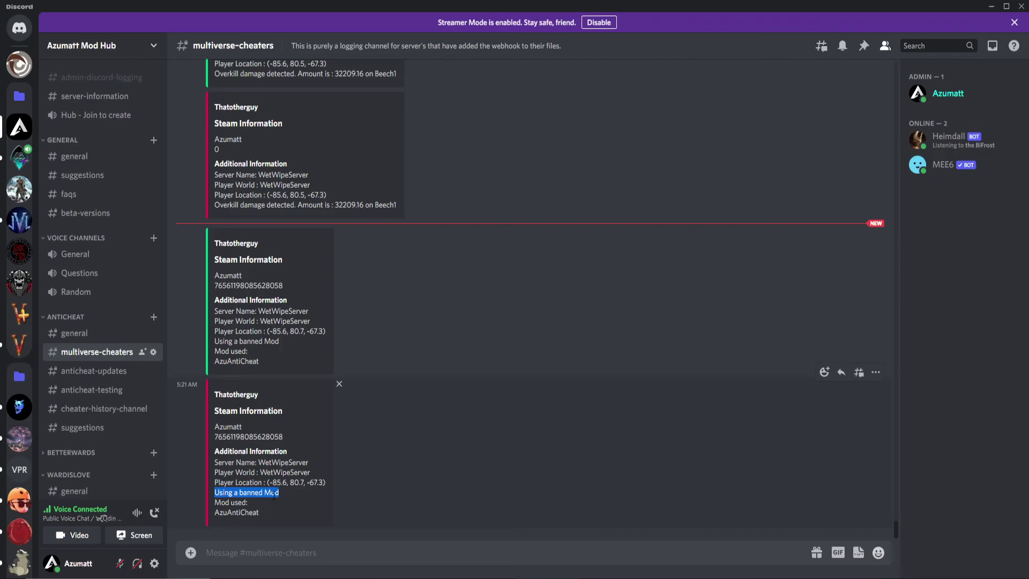
click(310, 494)
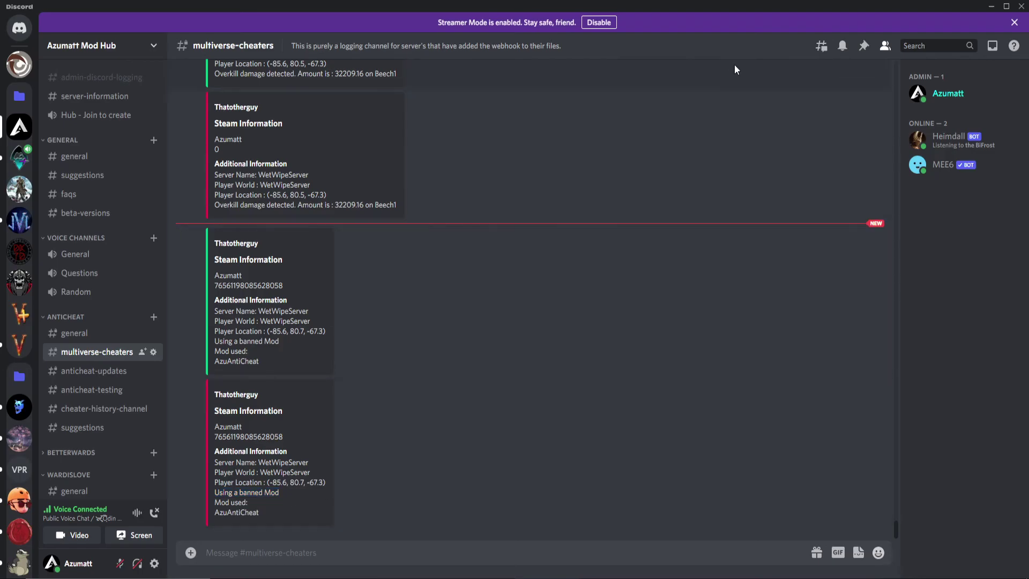
click(990, 5)
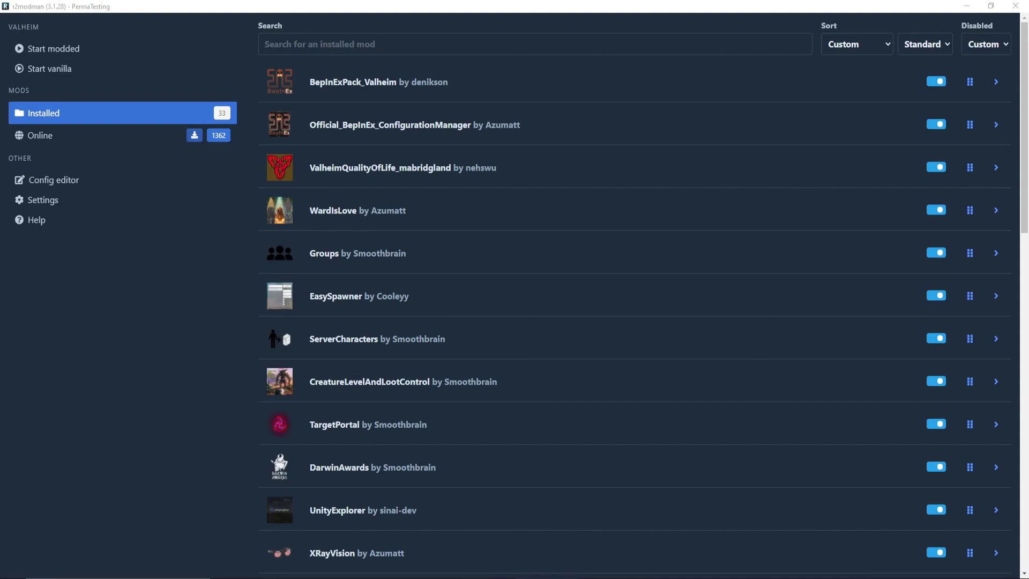
click(174, 410)
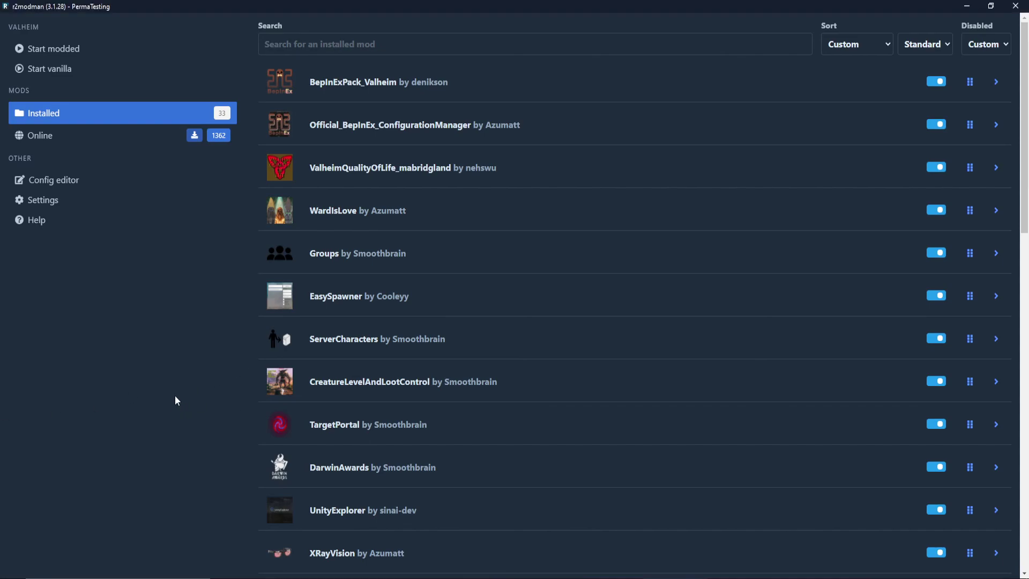